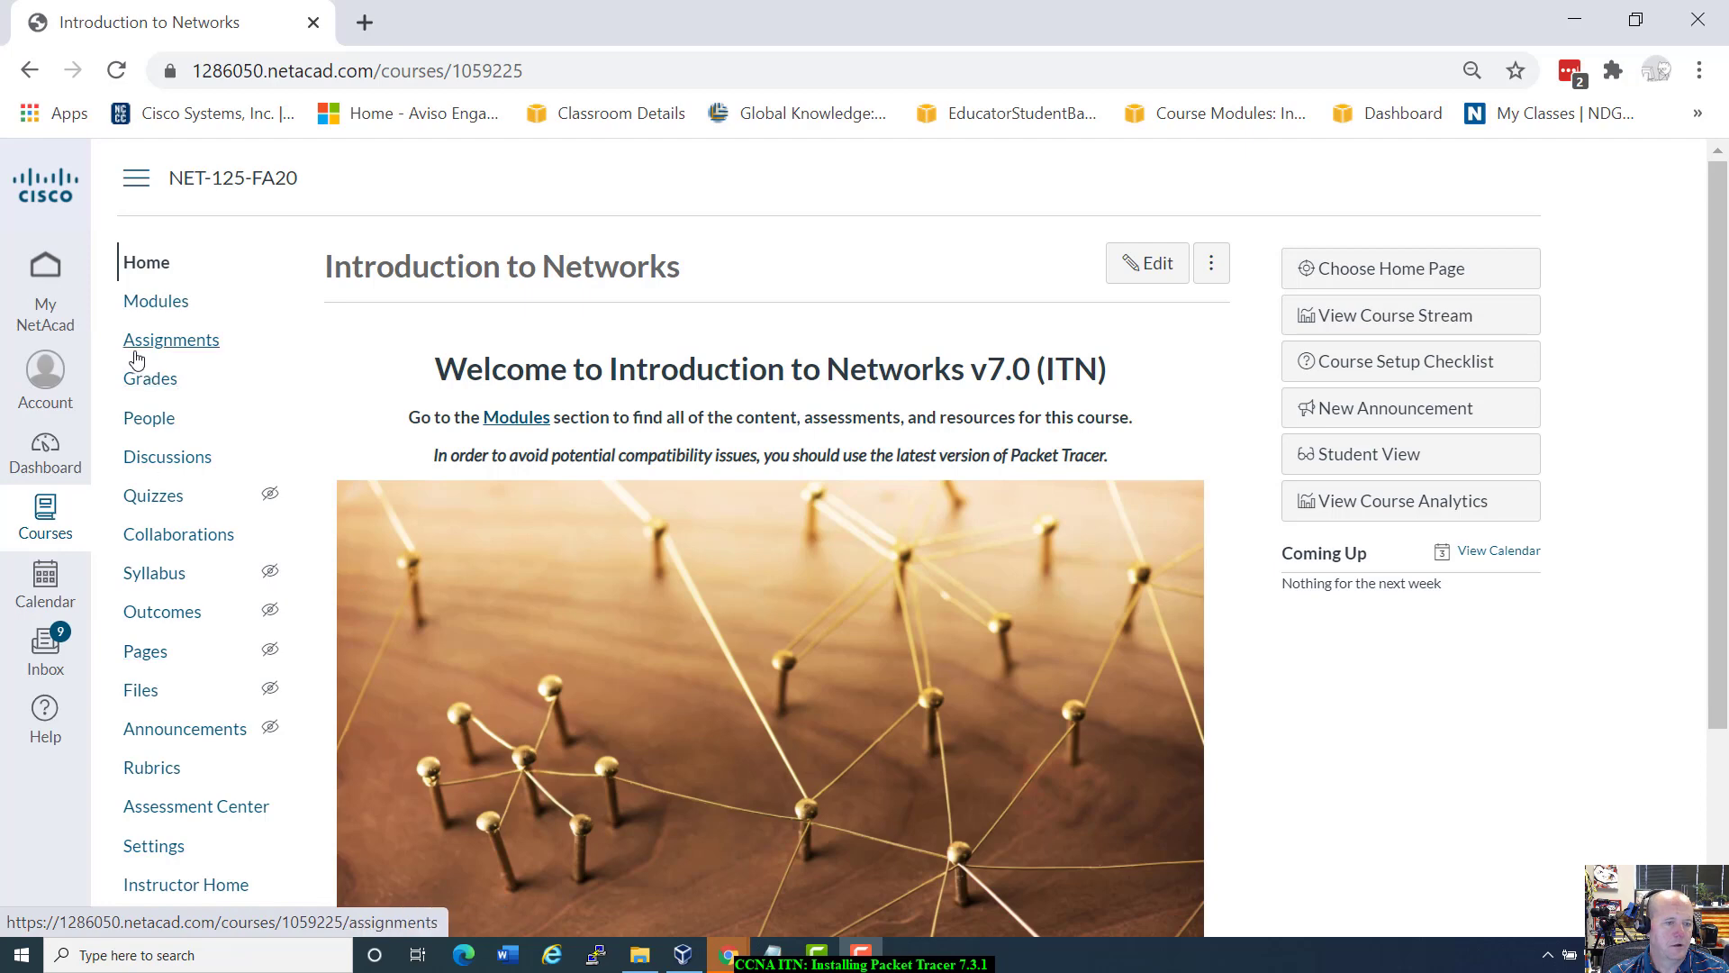
Open the Student Resources page from the Introduction to Networks course modules and locate its Packet Tracer Resources link.
{"action": "scroll", "coordinate": [287, 772], "scroll_direction": "down", "scroll_amount": 2}
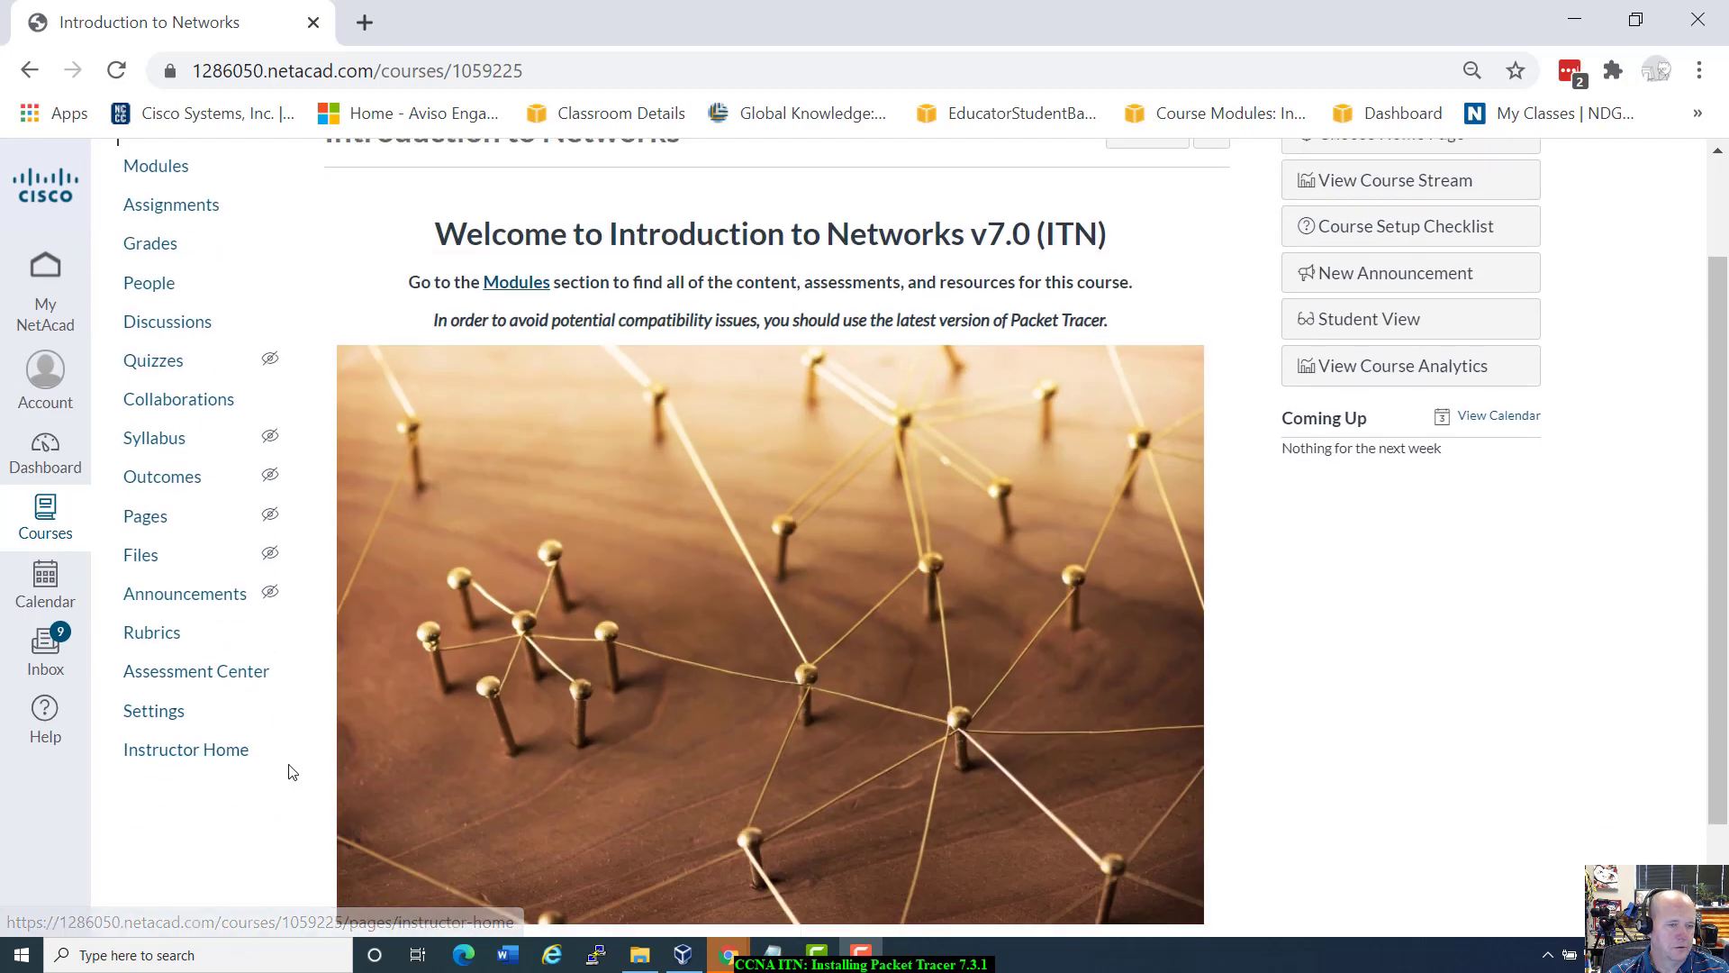
{"action": "scroll", "coordinate": [291, 772], "scroll_direction": "up", "scroll_amount": 2}
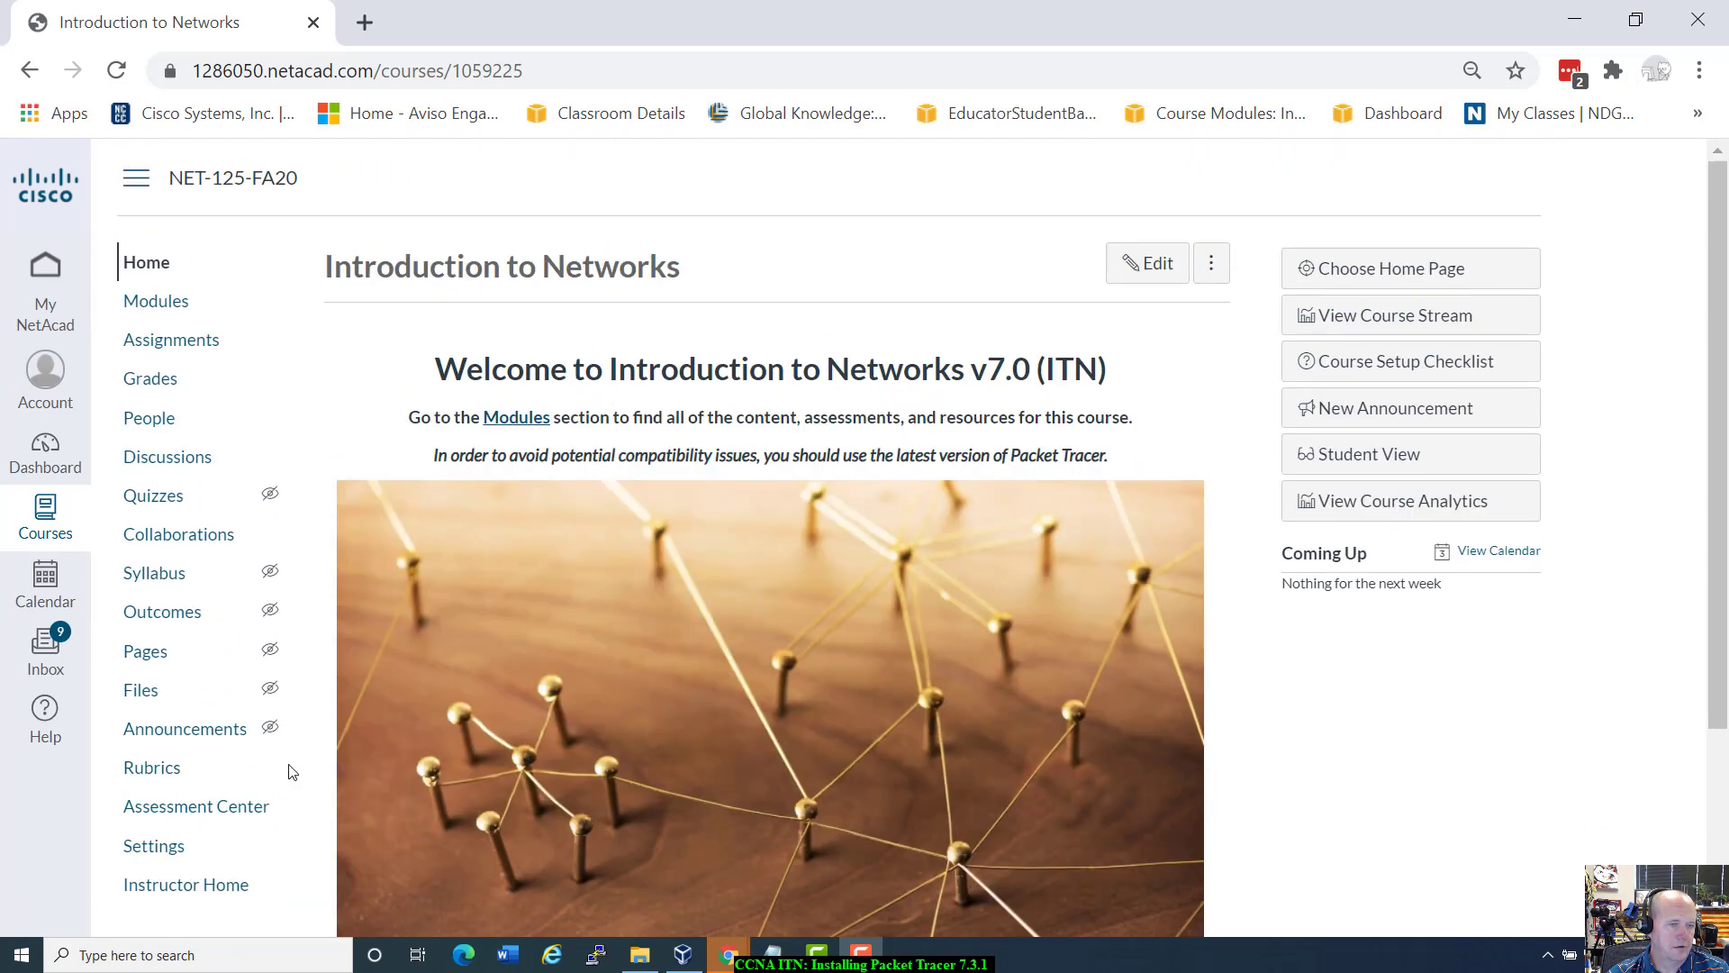
{"action": "left_click", "coordinate": [162, 303]}
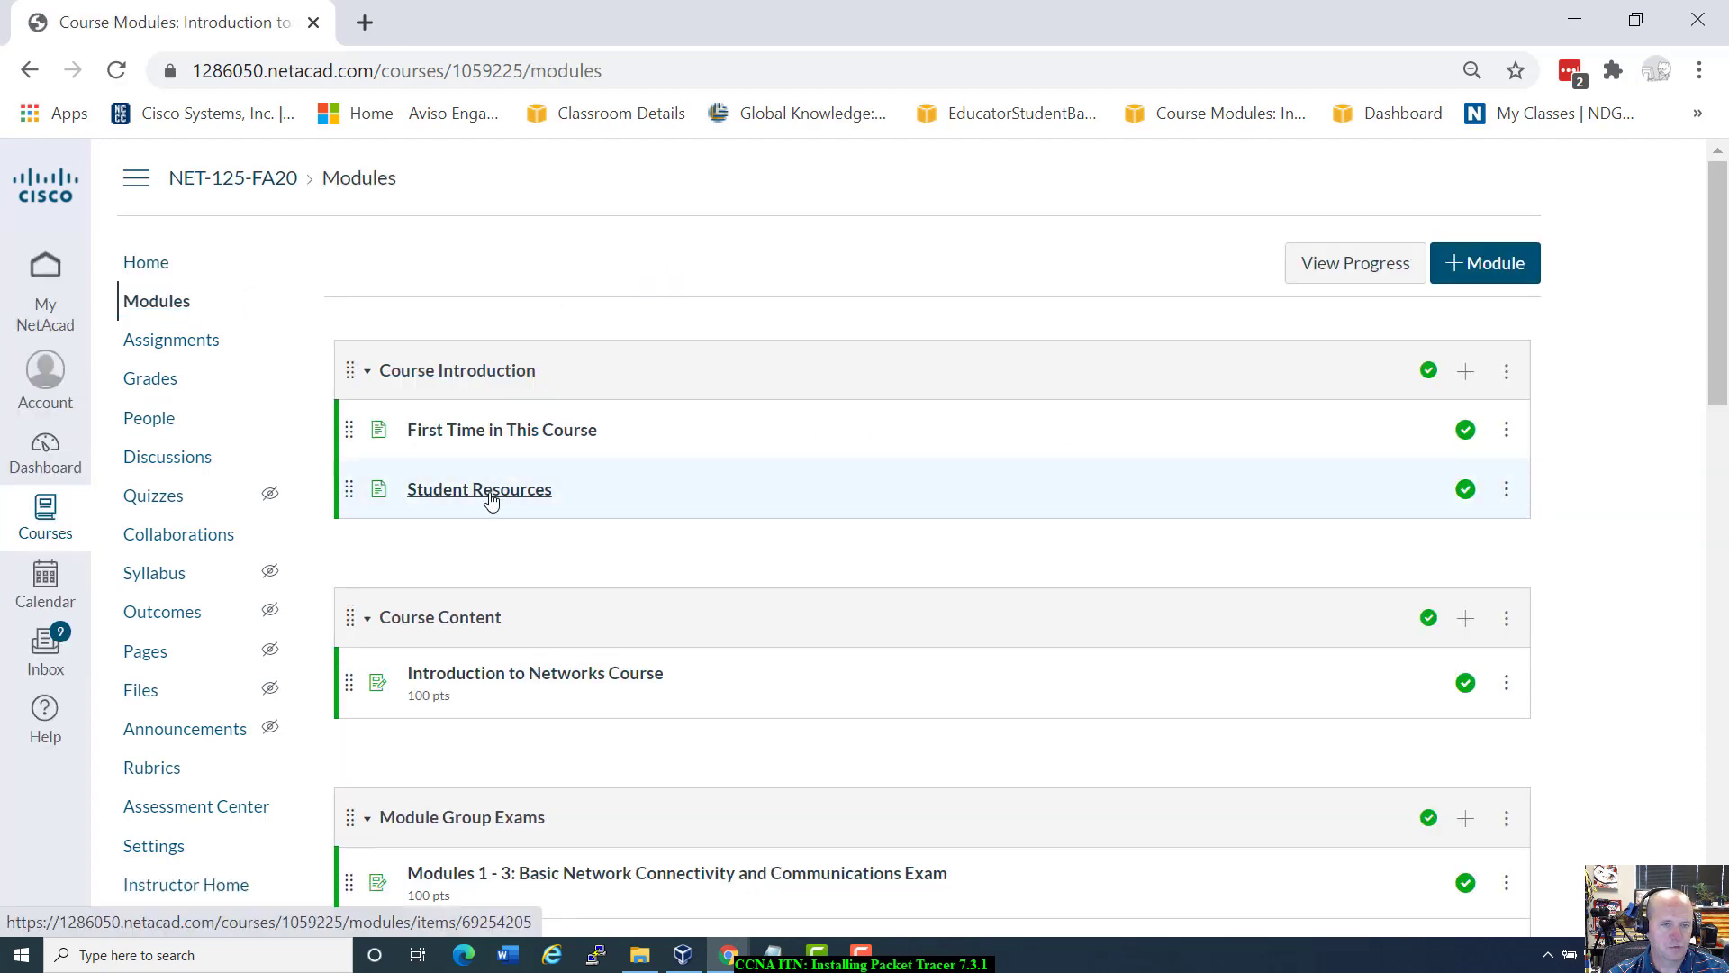
{"action": "left_click", "coordinate": [496, 491]}
{"action": "scroll", "coordinate": [621, 536], "scroll_direction": "down", "scroll_amount": 5}
{"action": "scroll", "coordinate": [621, 537], "scroll_direction": "up", "scroll_amount": 3}
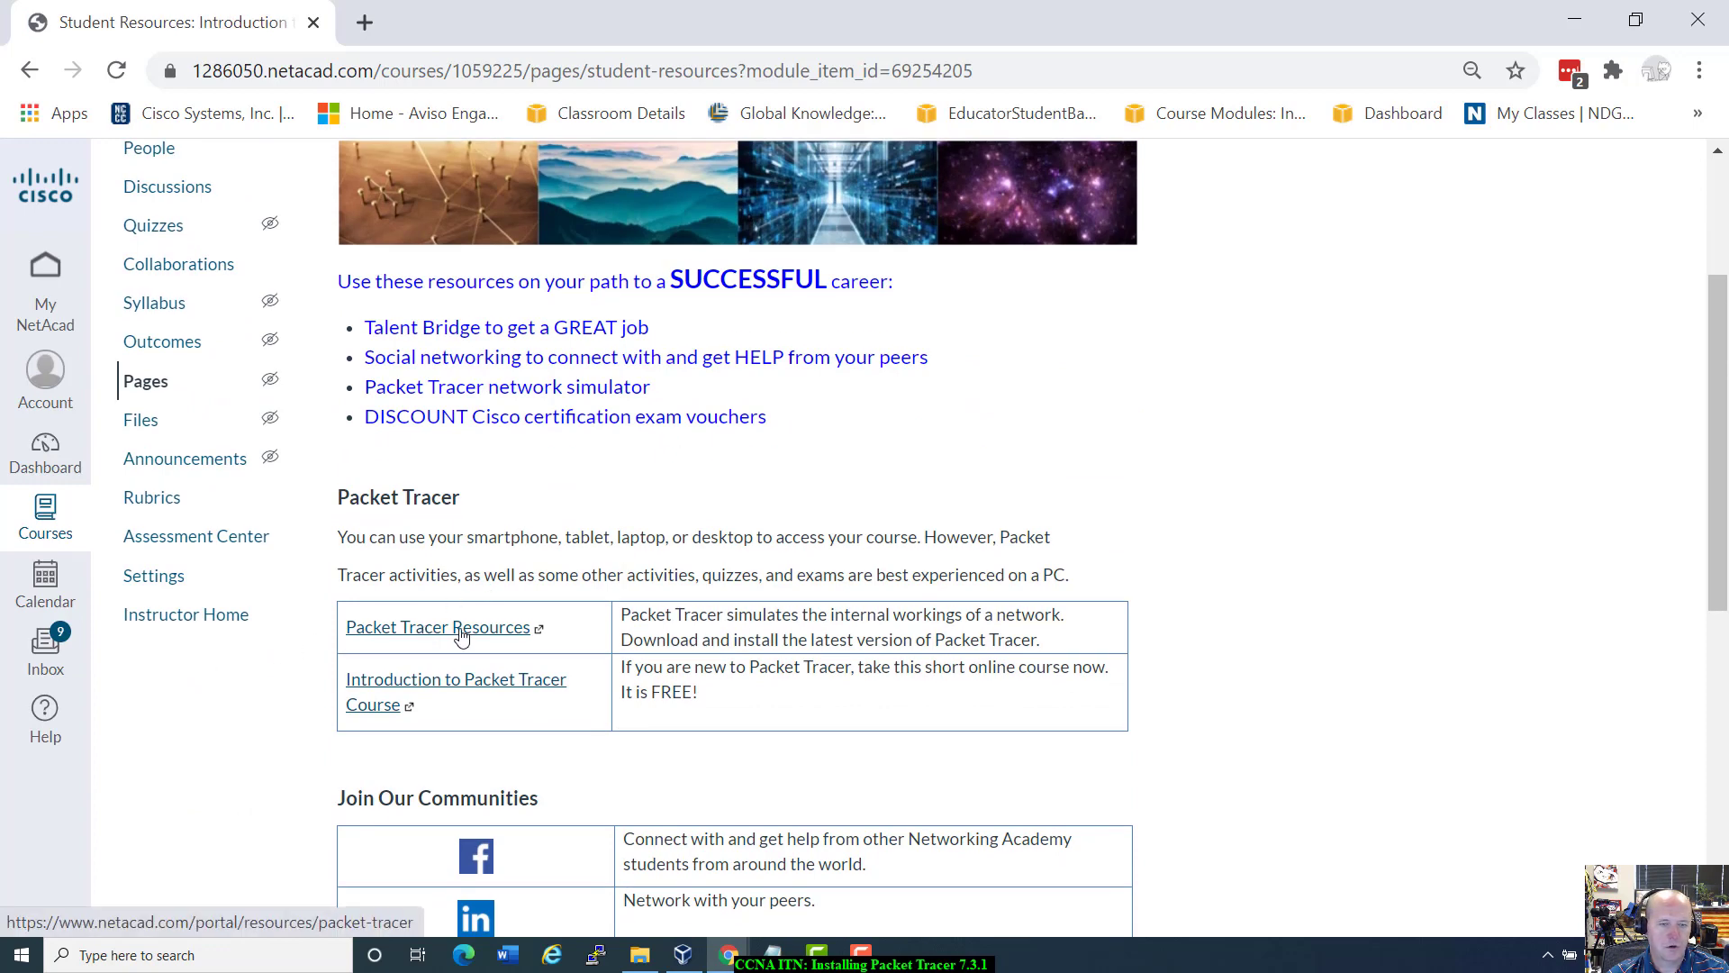
{"action": "scroll", "coordinate": [1022, 531], "scroll_direction": "up", "scroll_amount": 3}
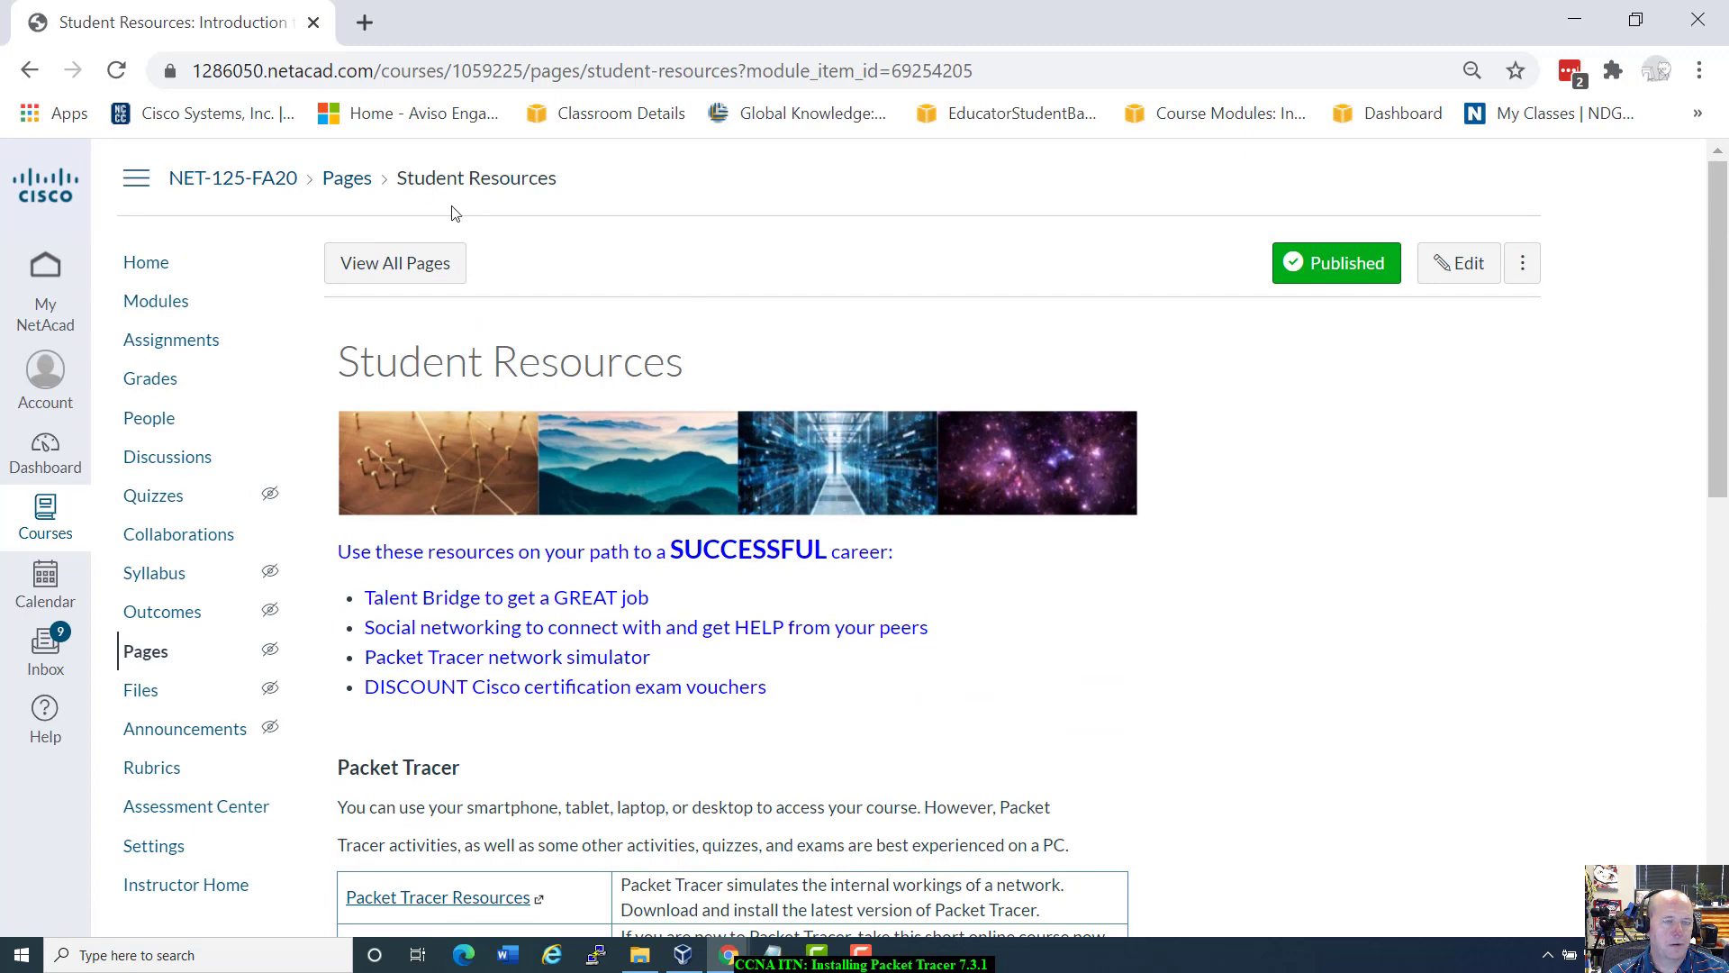
Return to the My NetAcad portal, open the Packet Tracer Resources page and continue to the Packet Tracer Download page.
{"action": "left_click", "coordinate": [49, 290]}
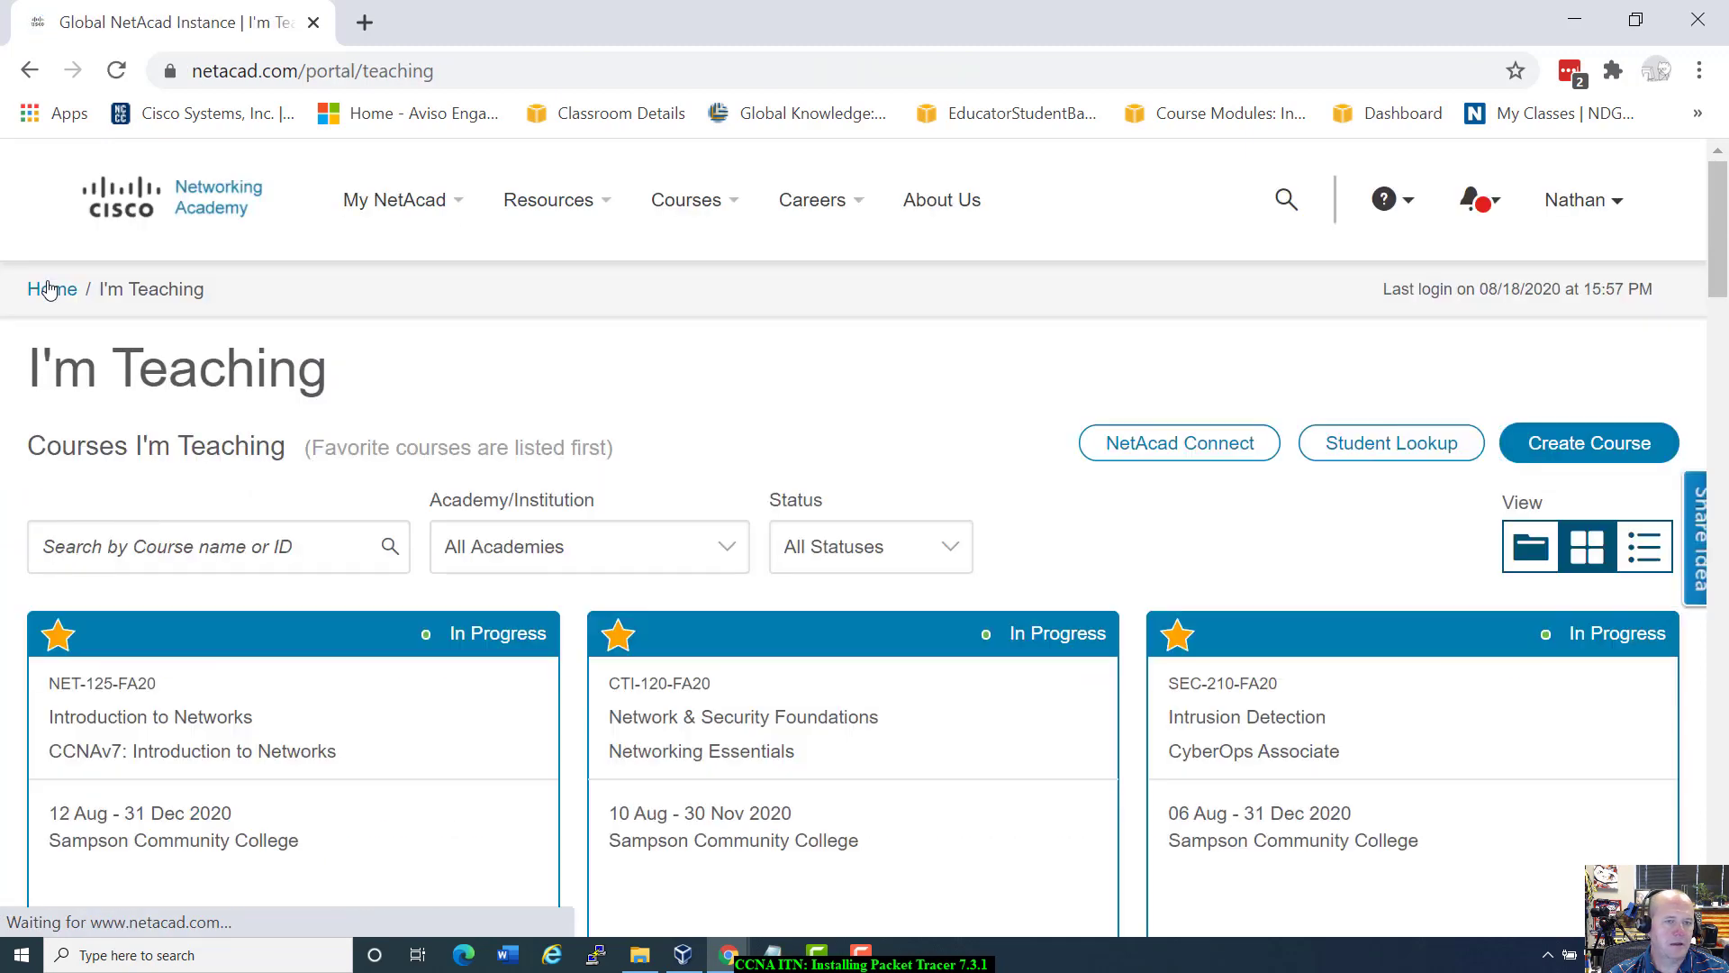
{"action": "left_click", "coordinate": [548, 205]}
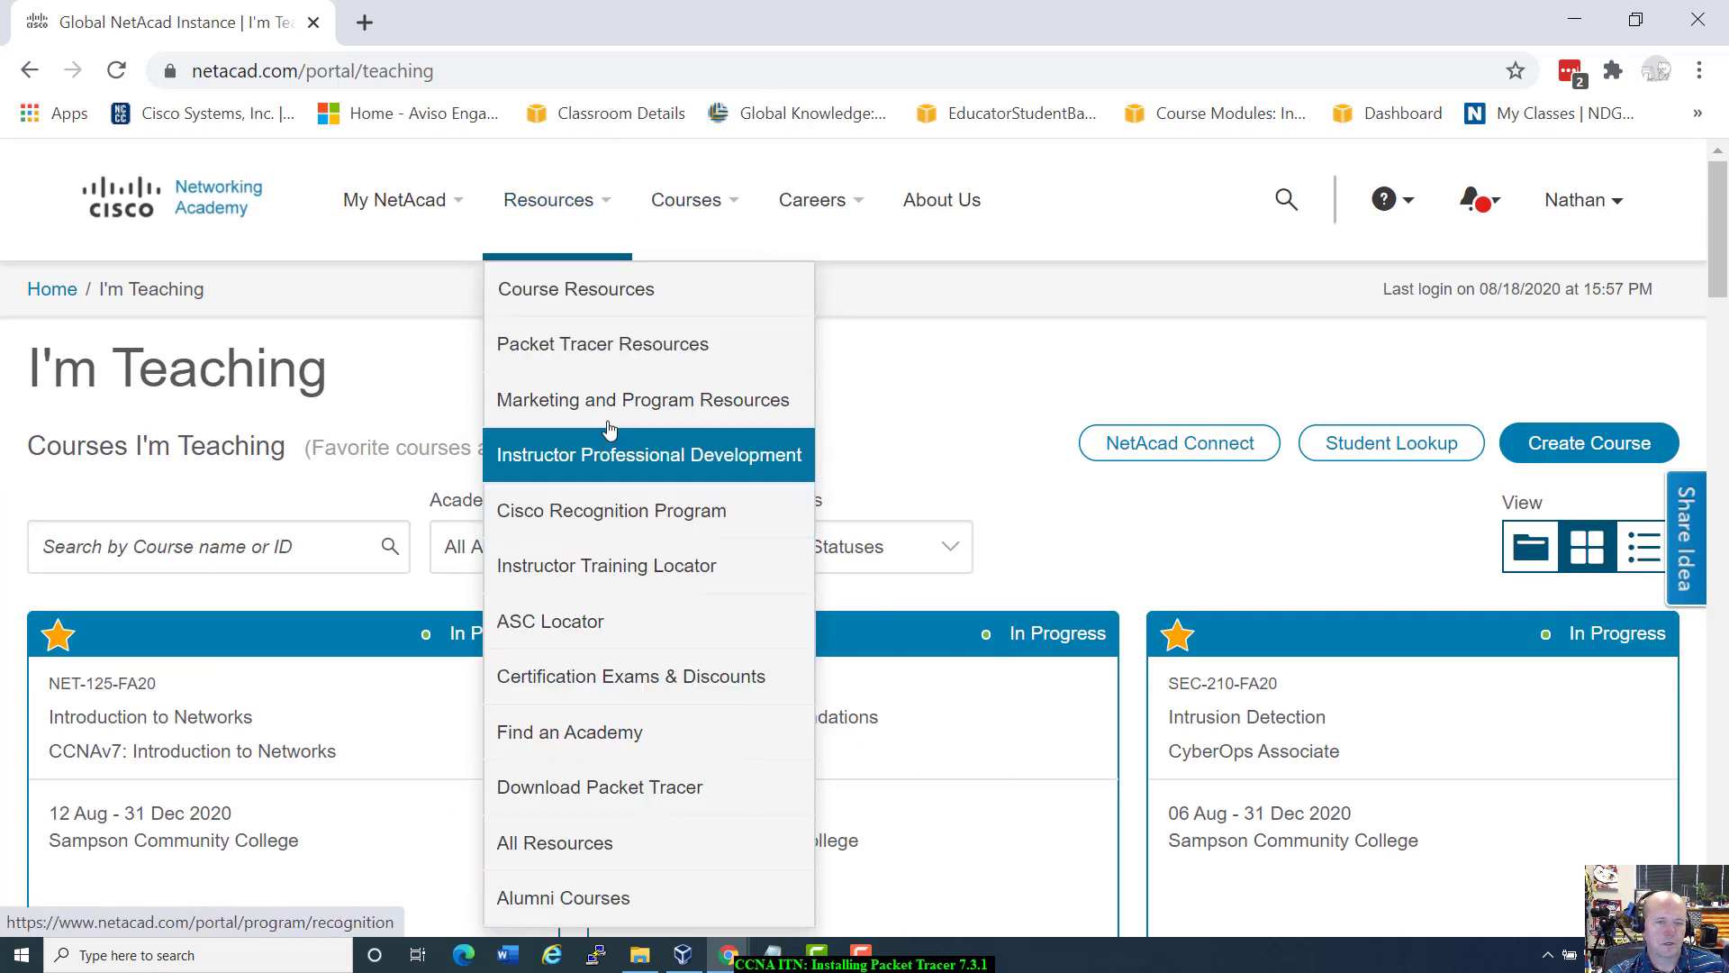
{"action": "left_click", "coordinate": [605, 351]}
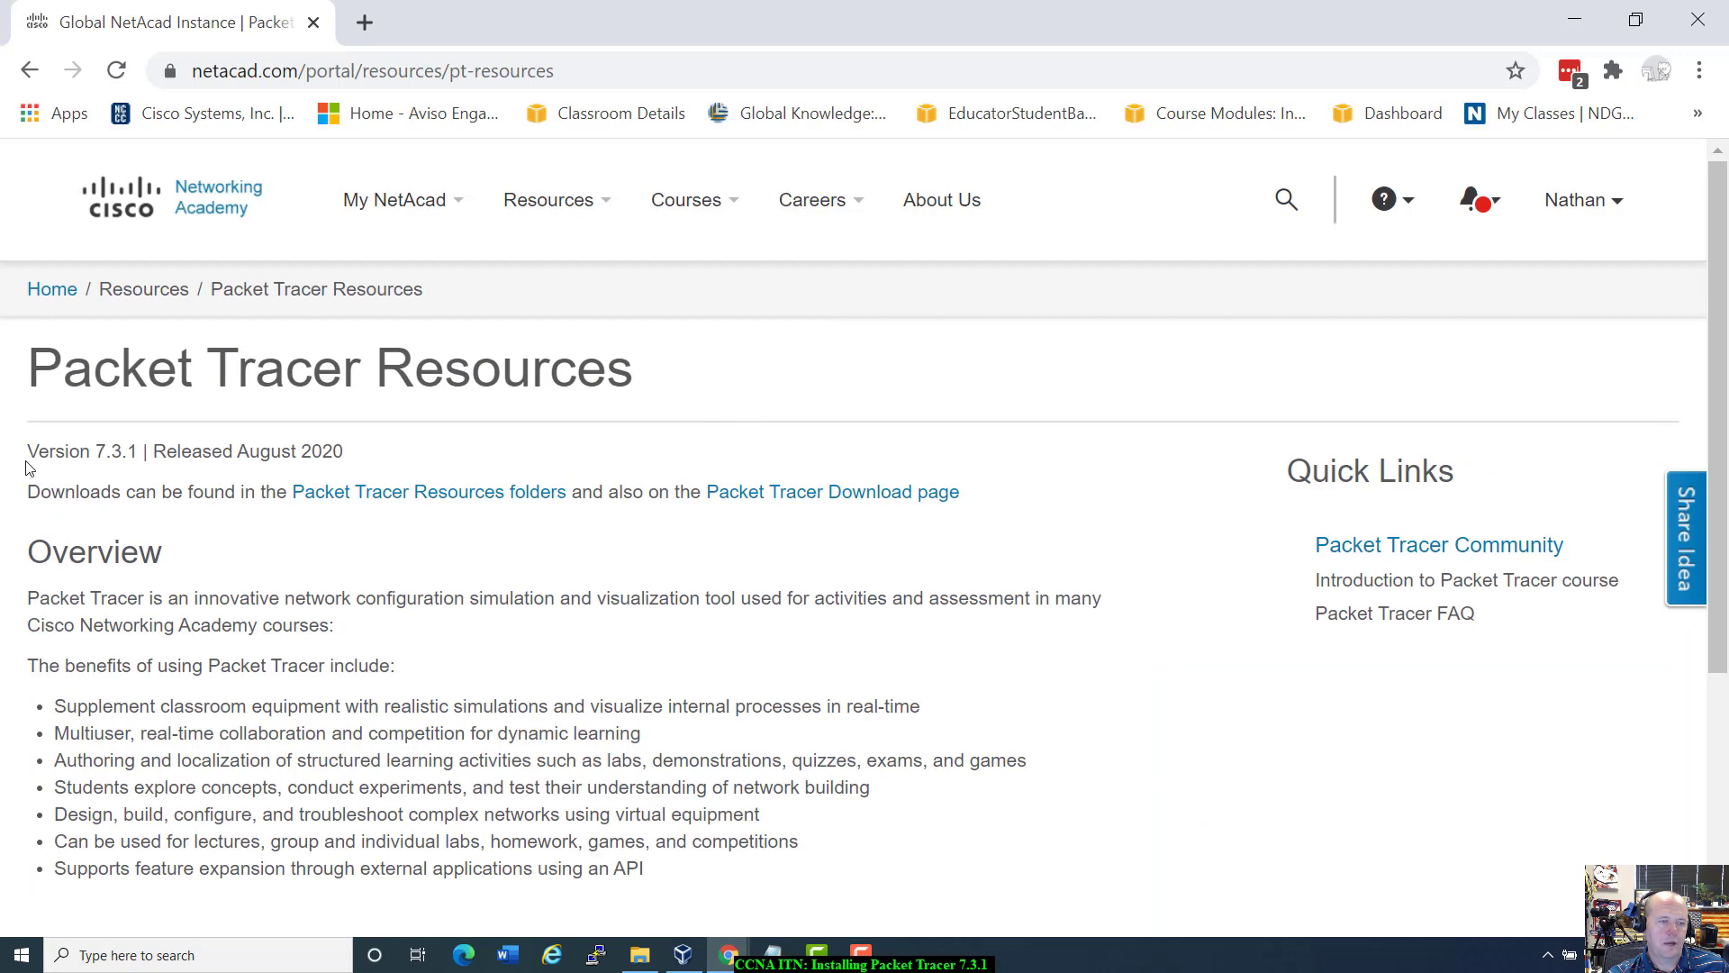
{"action": "scroll", "coordinate": [99, 410], "scroll_direction": "down", "scroll_amount": 3}
{"action": "scroll", "coordinate": [193, 676], "scroll_direction": "up", "scroll_amount": 3}
{"action": "left_click", "coordinate": [818, 495]}
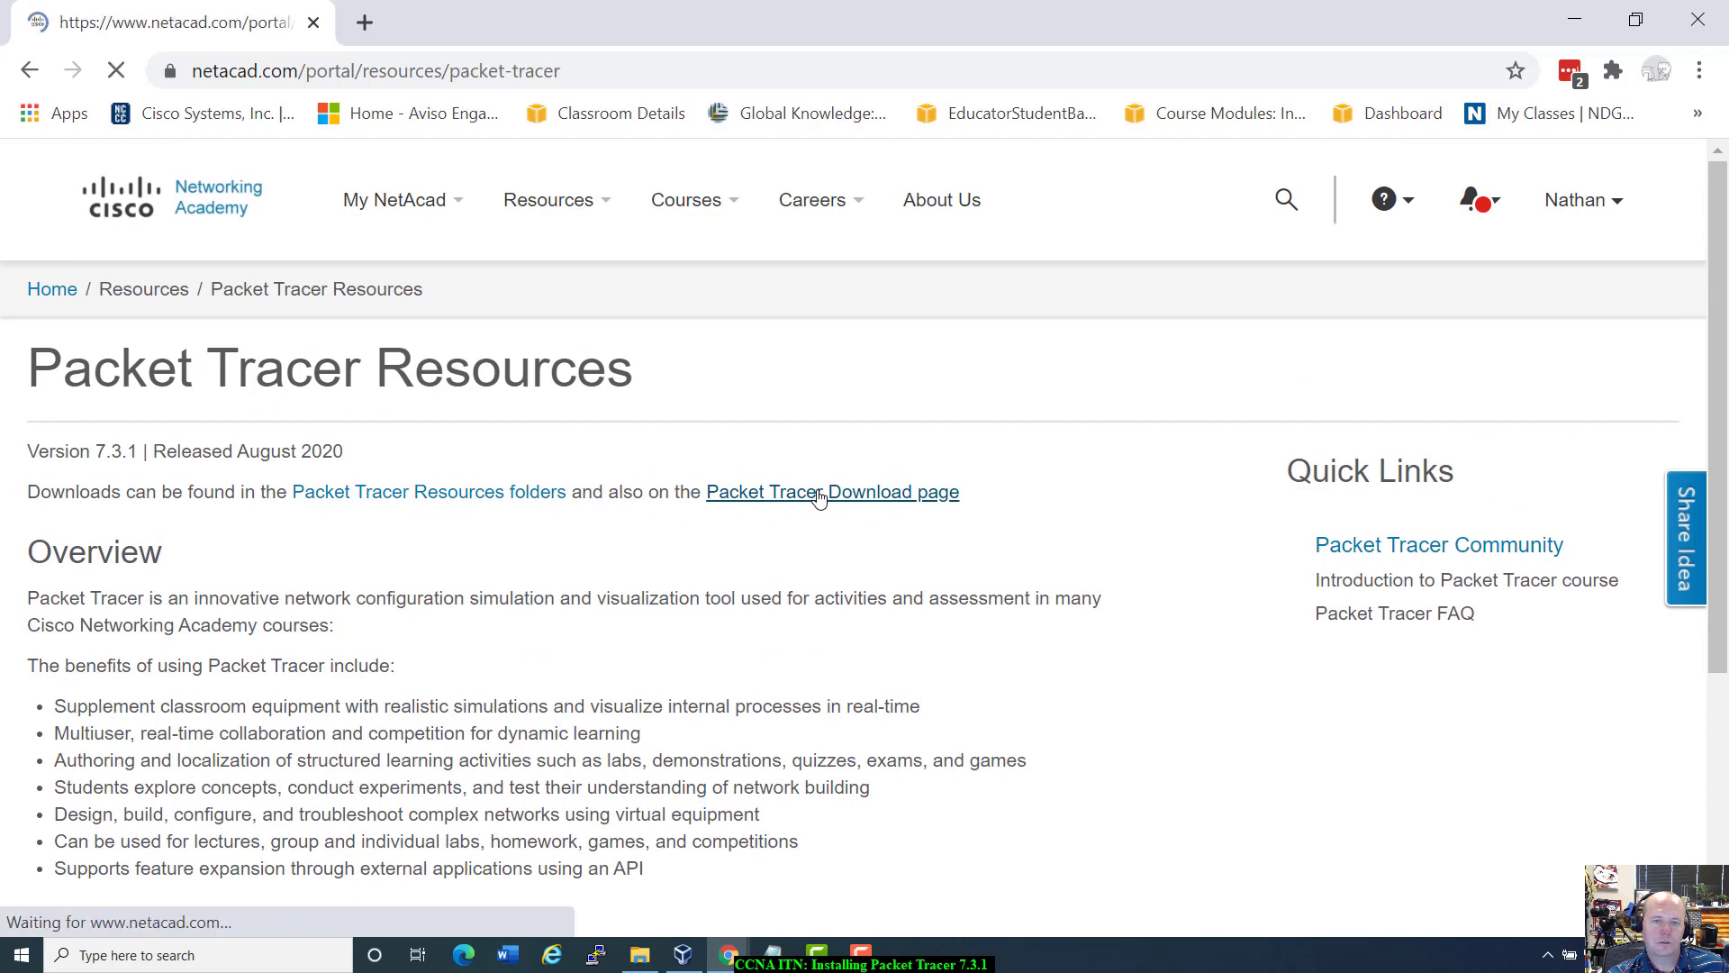
Read the PTSA SSL Certificate Issue Update section on the Download Cisco Packet Tracer page.
{"action": "scroll", "coordinate": [503, 658], "scroll_direction": "down", "scroll_amount": 3}
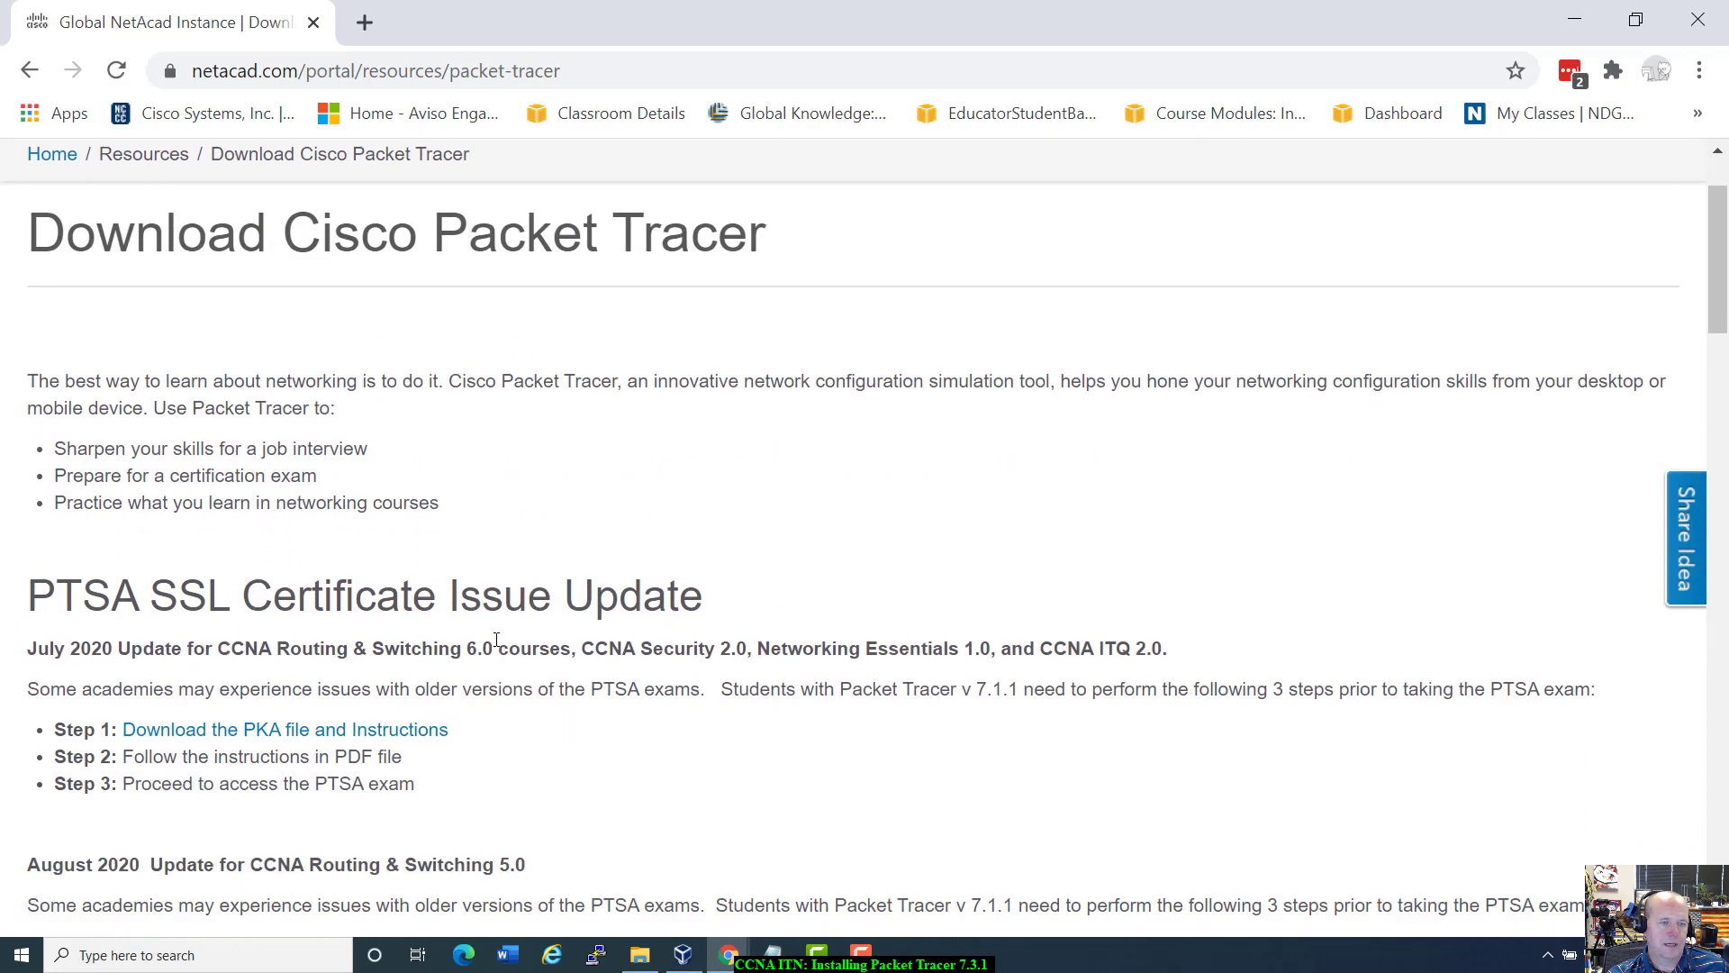
{"action": "scroll", "coordinate": [496, 639], "scroll_direction": "down", "scroll_amount": 2}
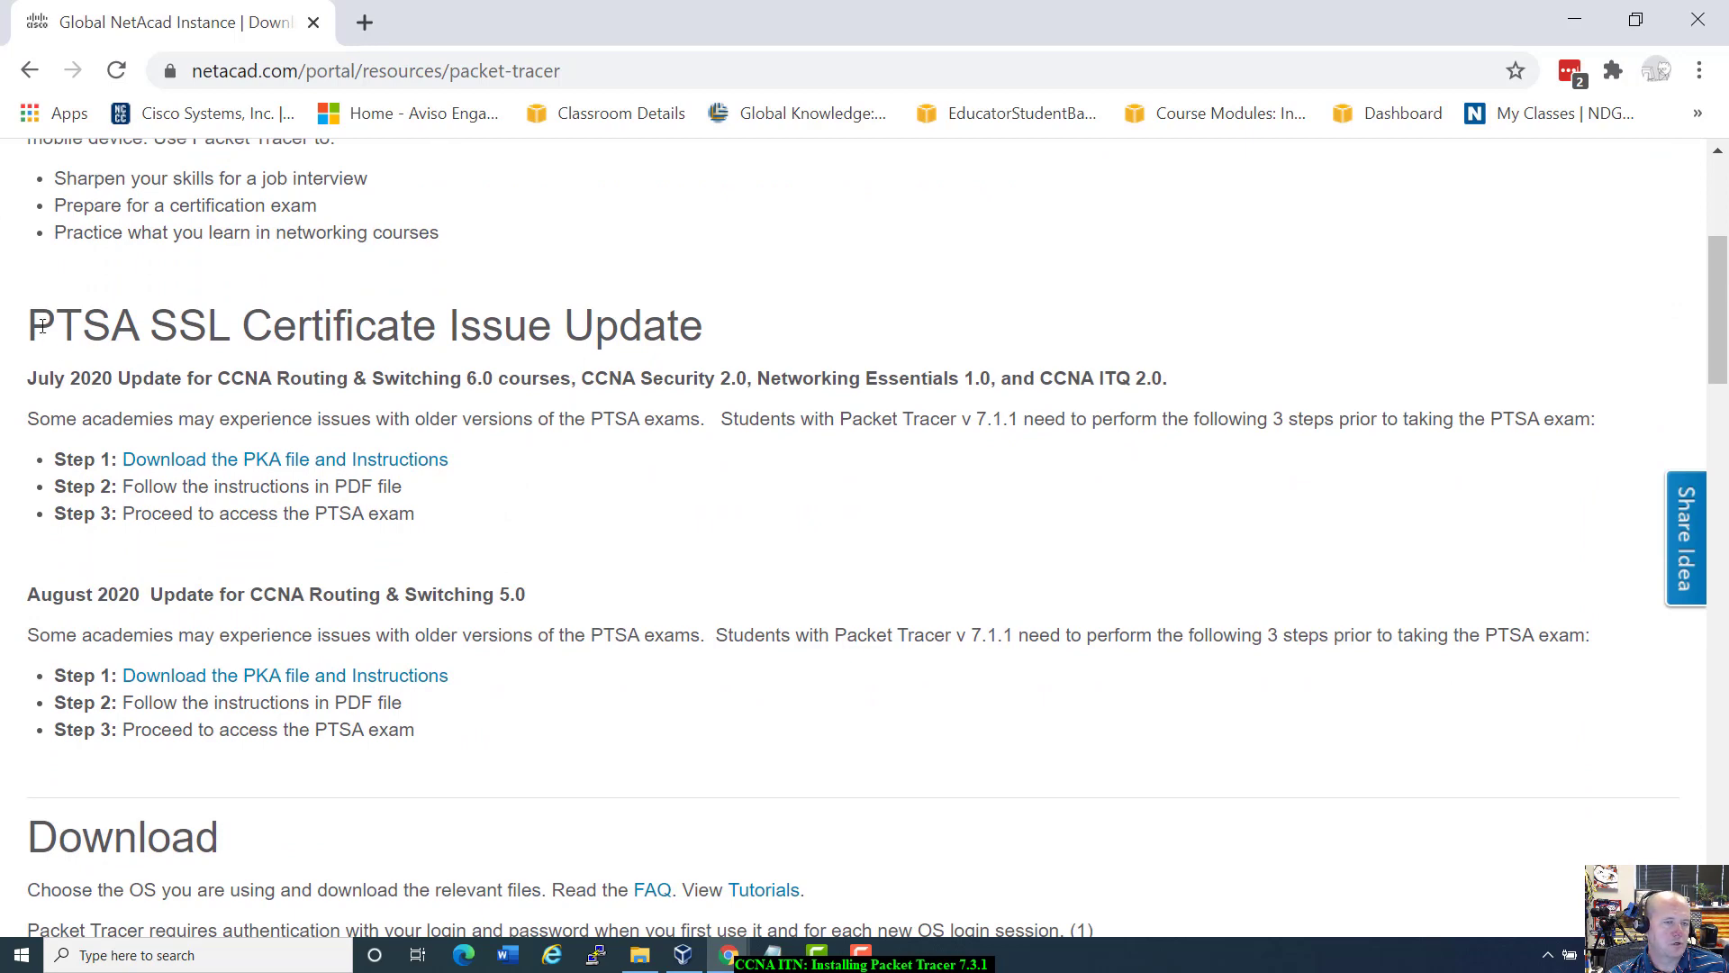
{"action": "left_click_drag", "start_coordinate": [42, 326], "coordinate": [272, 326]}
{"action": "left_click", "coordinate": [700, 523]}
{"action": "scroll", "coordinate": [701, 523], "scroll_direction": "down", "scroll_amount": 3}
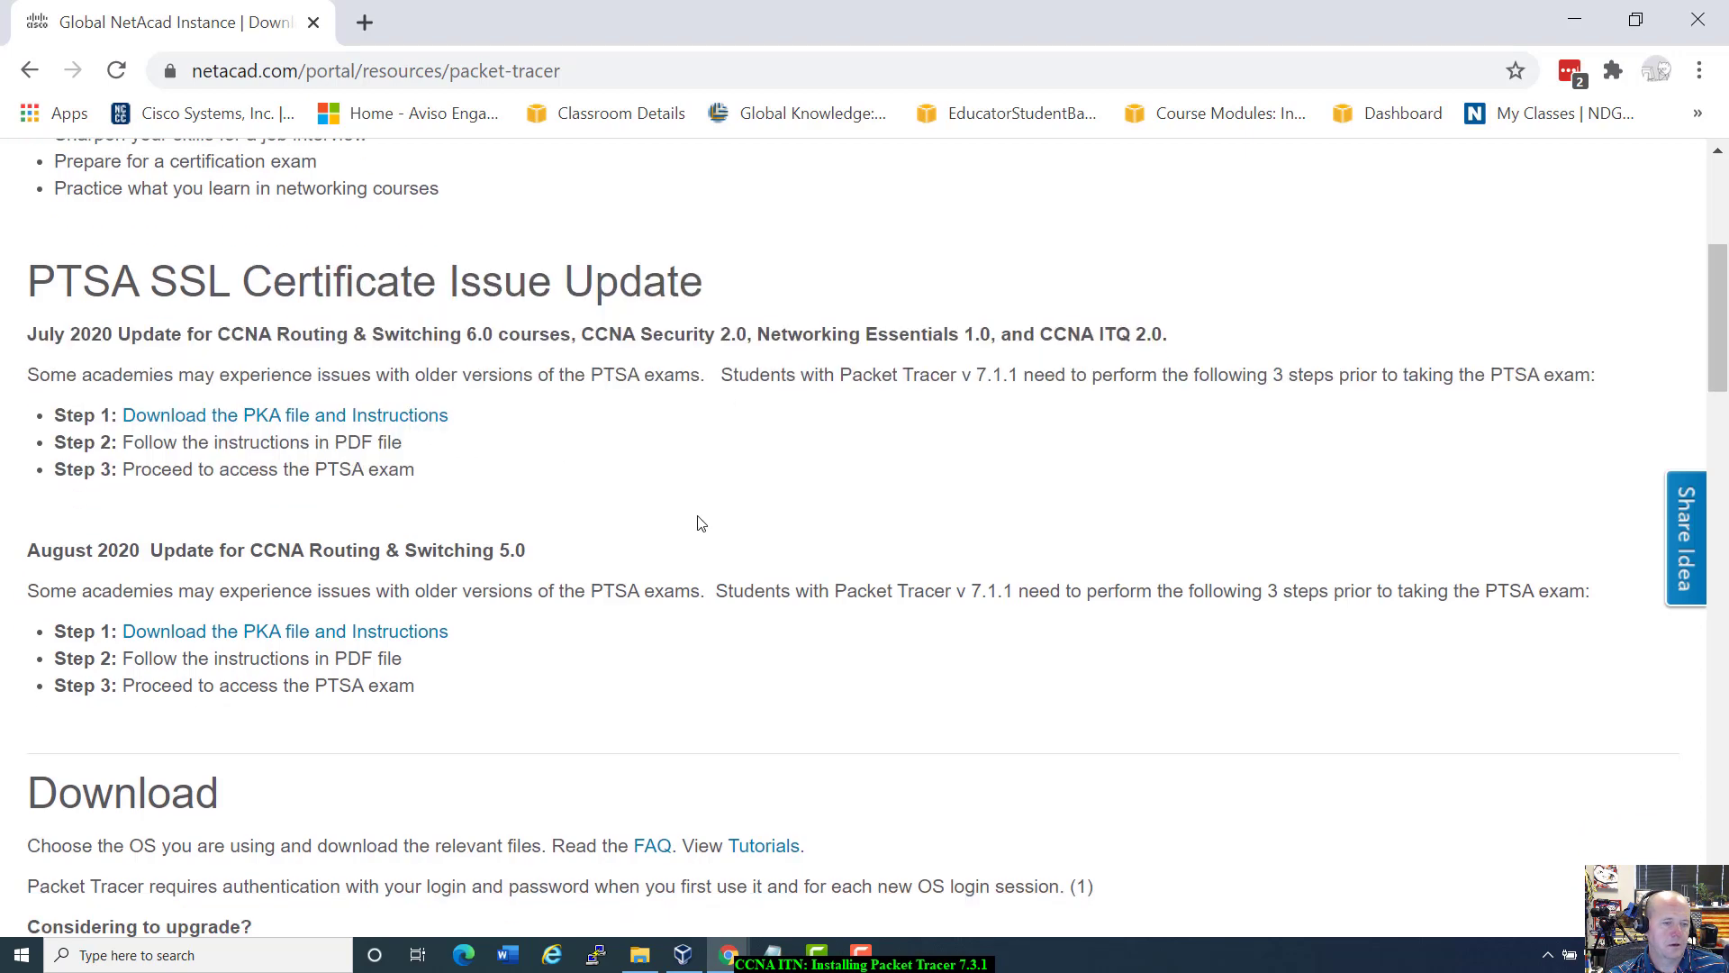
{"action": "scroll", "coordinate": [701, 523], "scroll_direction": "up", "scroll_amount": 3}
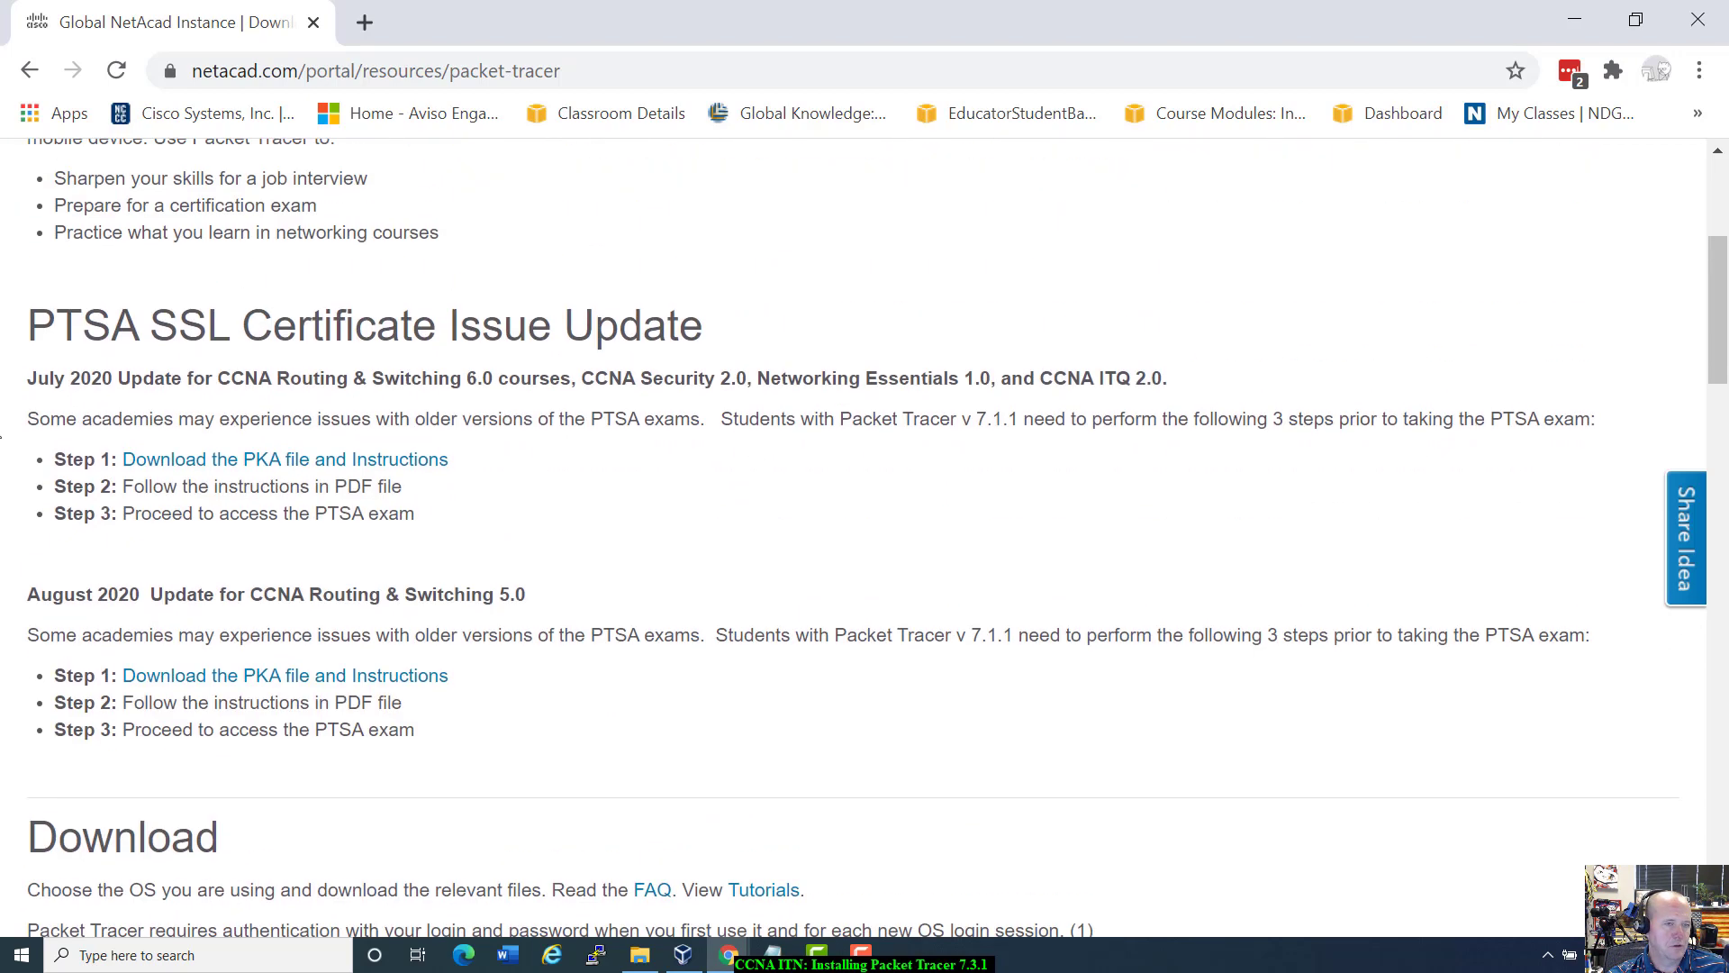
{"action": "left_click_drag", "start_coordinate": [39, 317], "coordinate": [541, 499]}
{"action": "left_click", "coordinate": [657, 507]}
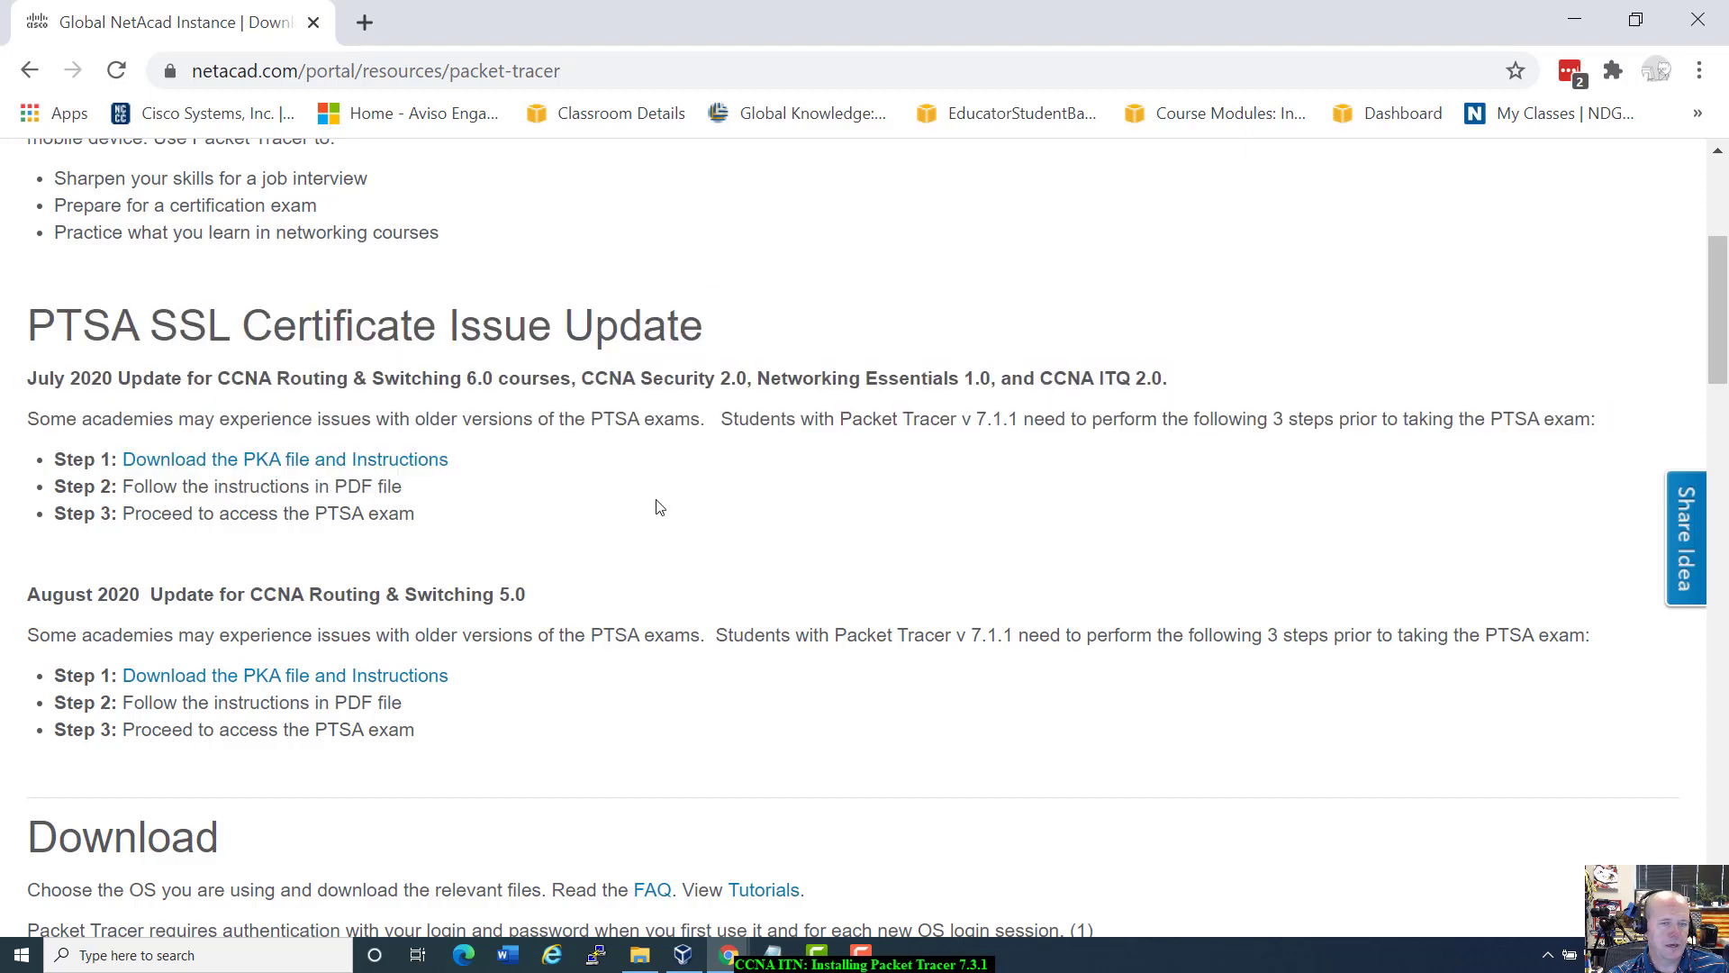
Review the Download section's upgrade advice, the desktop and mobile versions offered, and the Using Packet Tracer section.
{"action": "scroll", "coordinate": [658, 507], "scroll_direction": "down", "scroll_amount": 6}
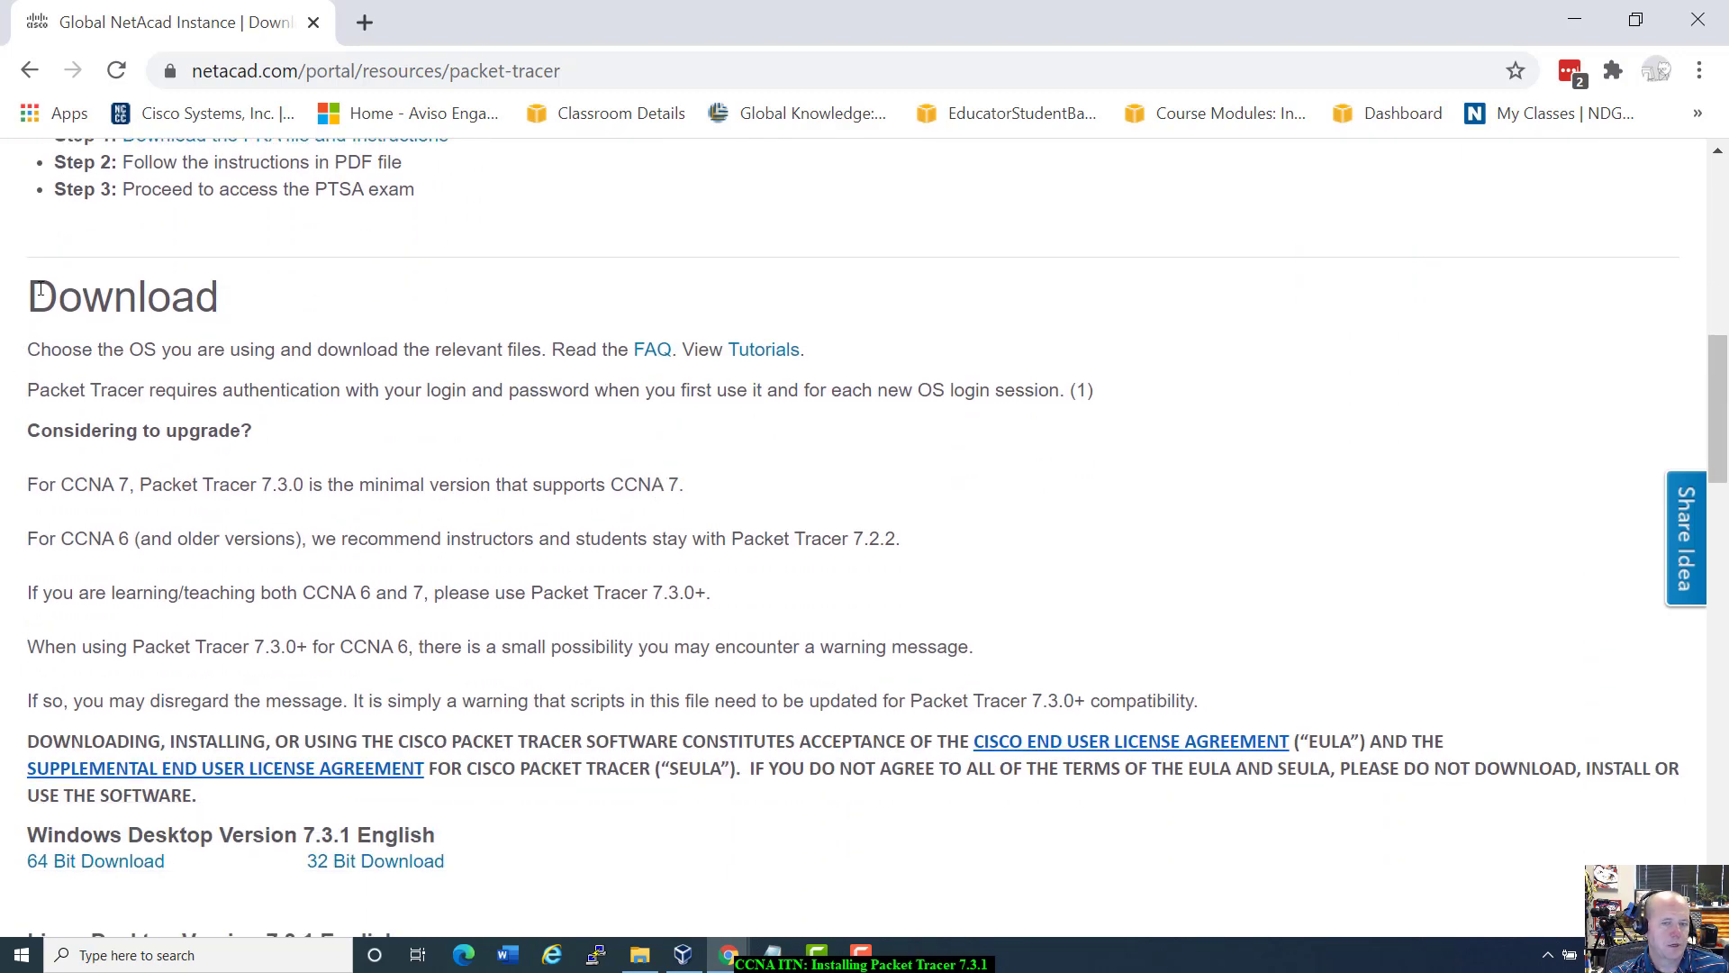
{"action": "scroll", "coordinate": [368, 545], "scroll_direction": "down", "scroll_amount": 1}
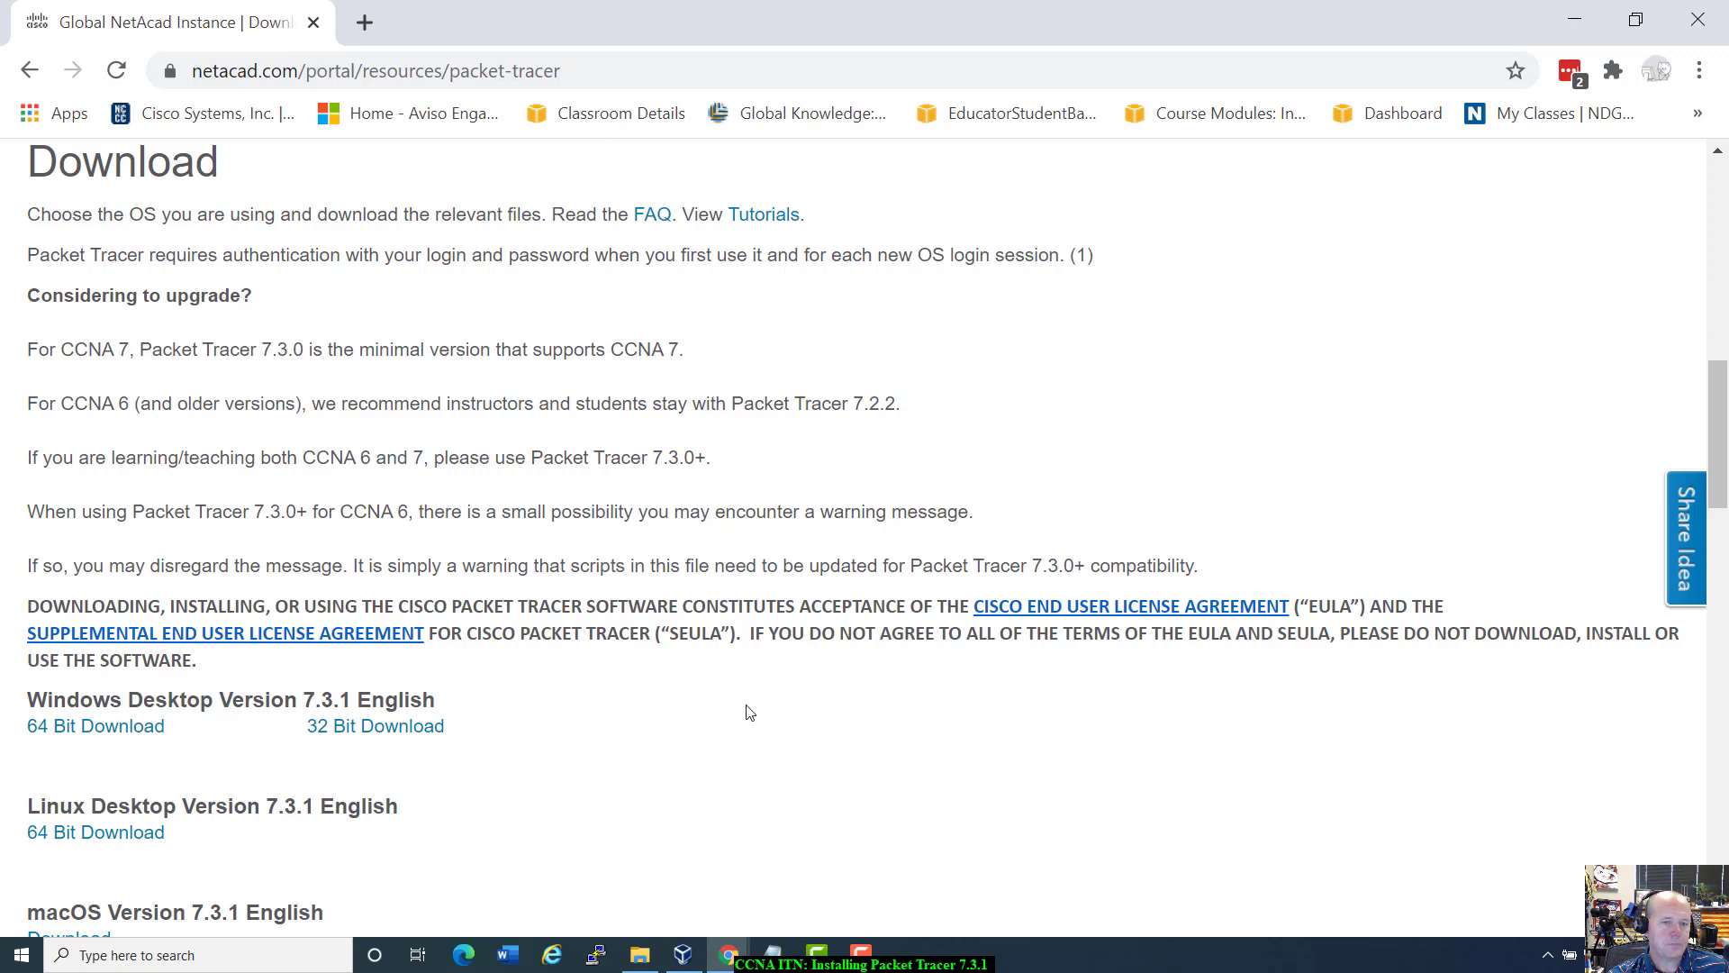
{"action": "scroll", "coordinate": [746, 712], "scroll_direction": "down", "scroll_amount": 3}
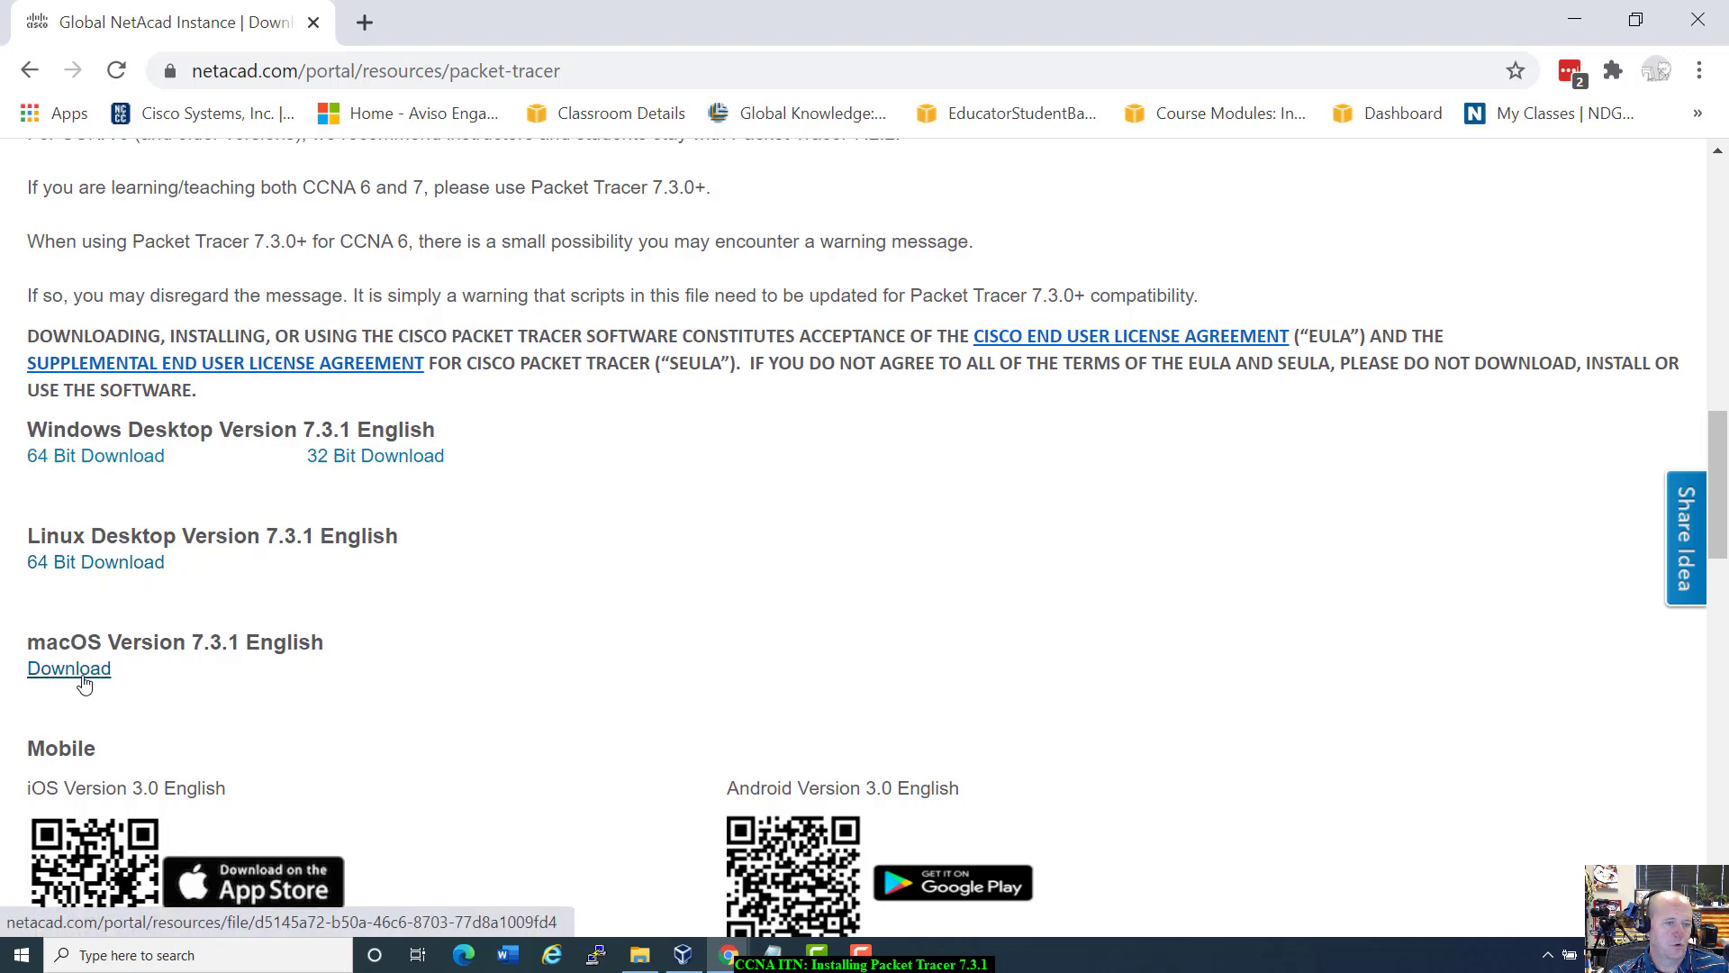
{"action": "scroll", "coordinate": [552, 712], "scroll_direction": "down", "scroll_amount": 3}
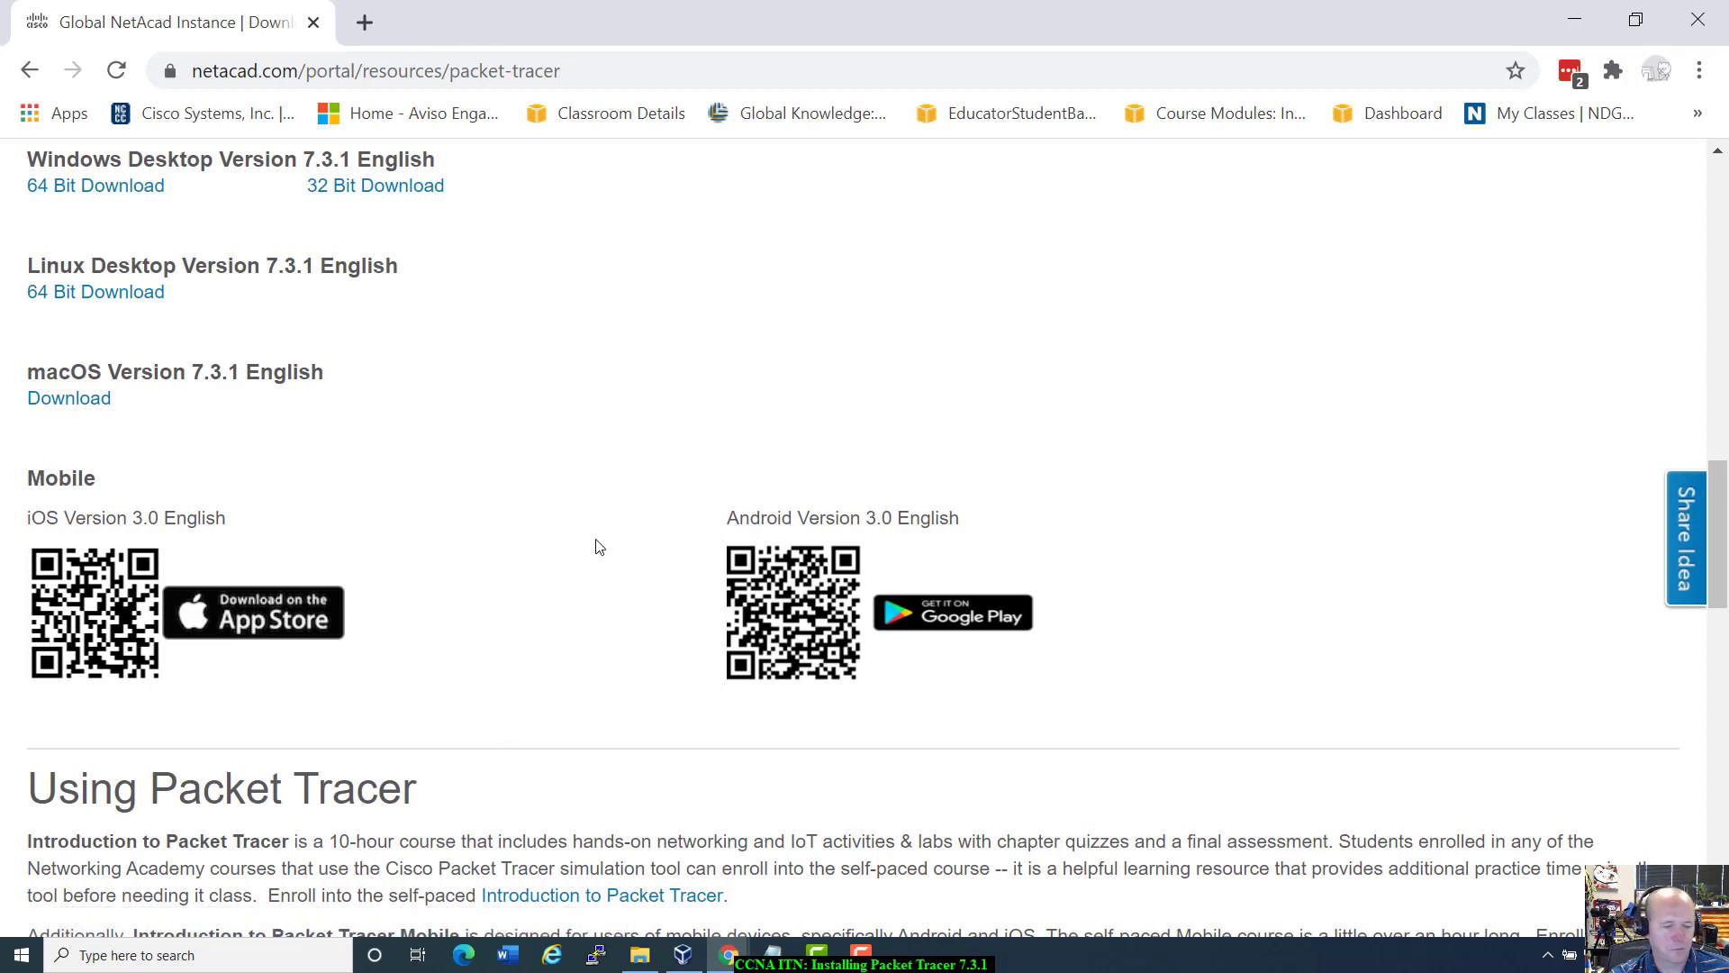
{"action": "scroll", "coordinate": [599, 546], "scroll_direction": "down", "scroll_amount": 3}
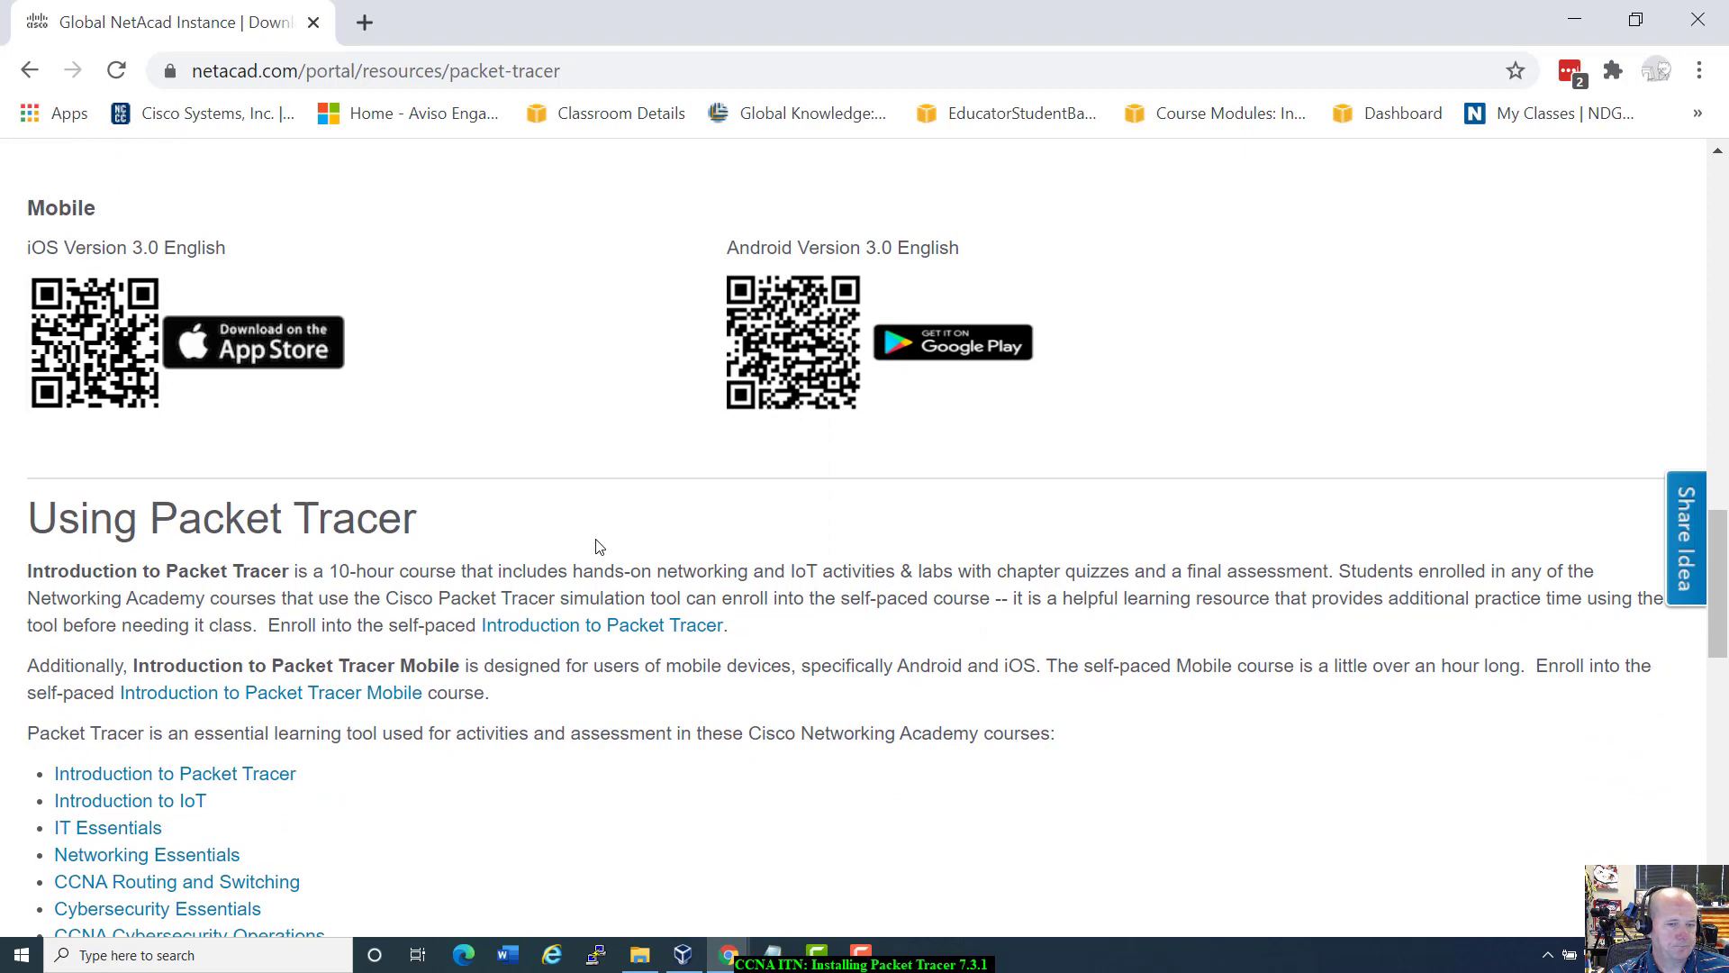
{"action": "scroll", "coordinate": [598, 547], "scroll_direction": "down", "scroll_amount": 3}
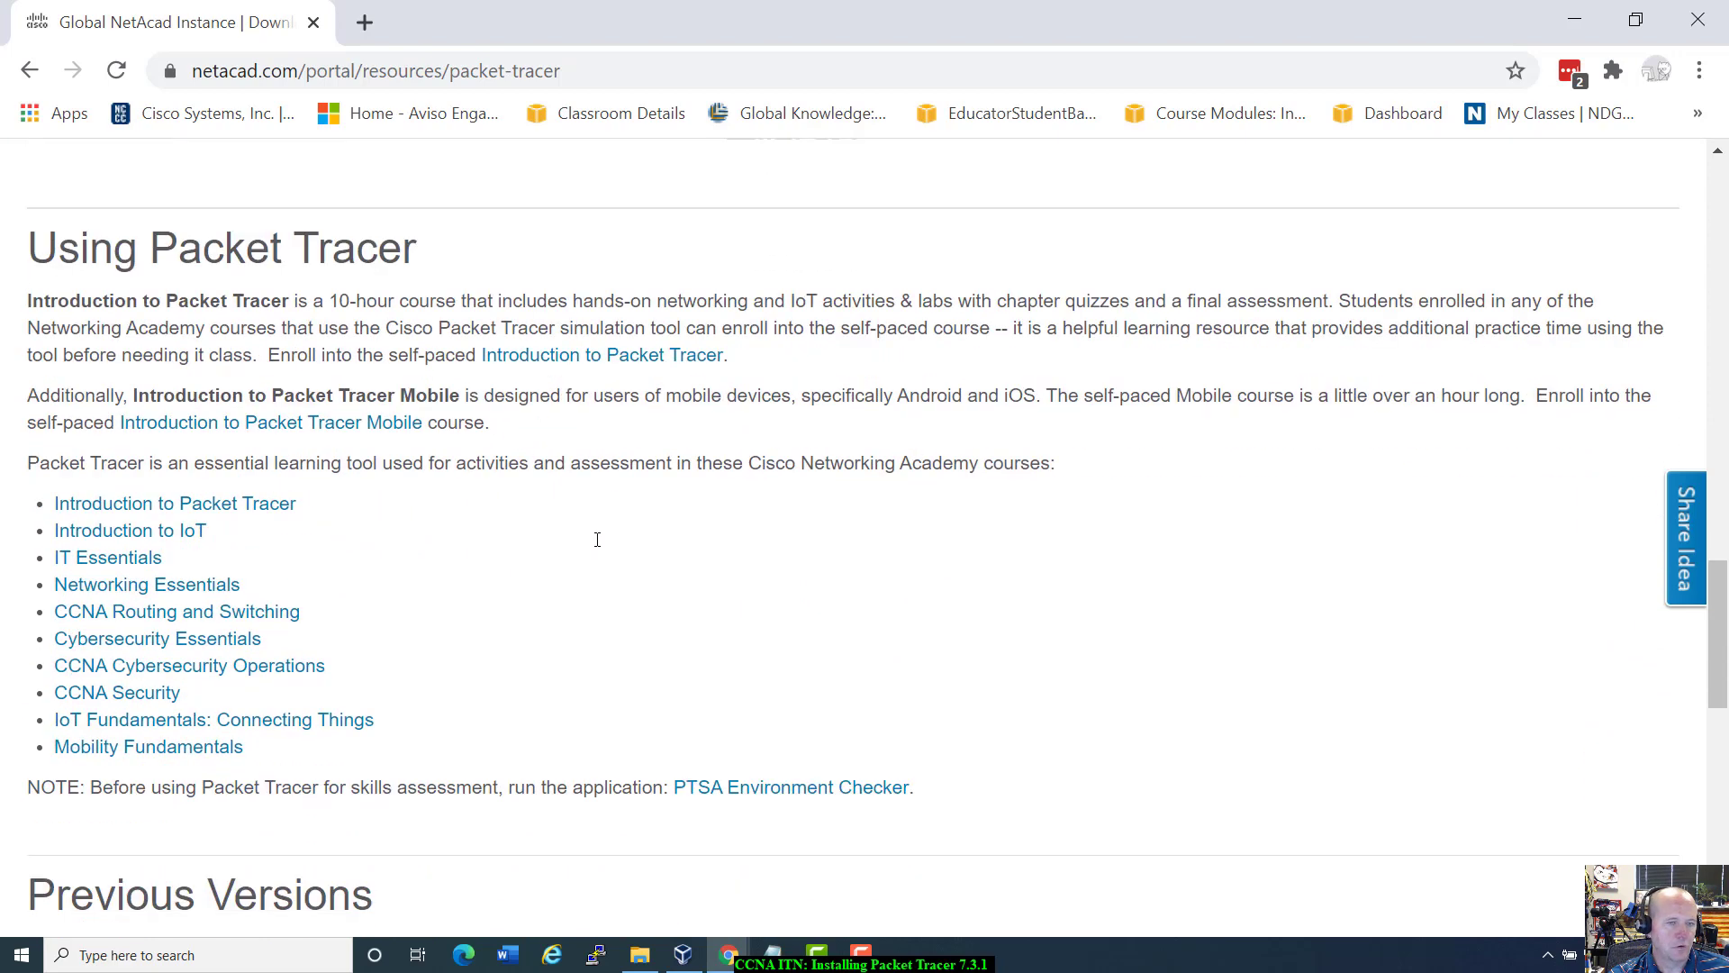
{"action": "scroll", "coordinate": [598, 543], "scroll_direction": "up", "scroll_amount": 2}
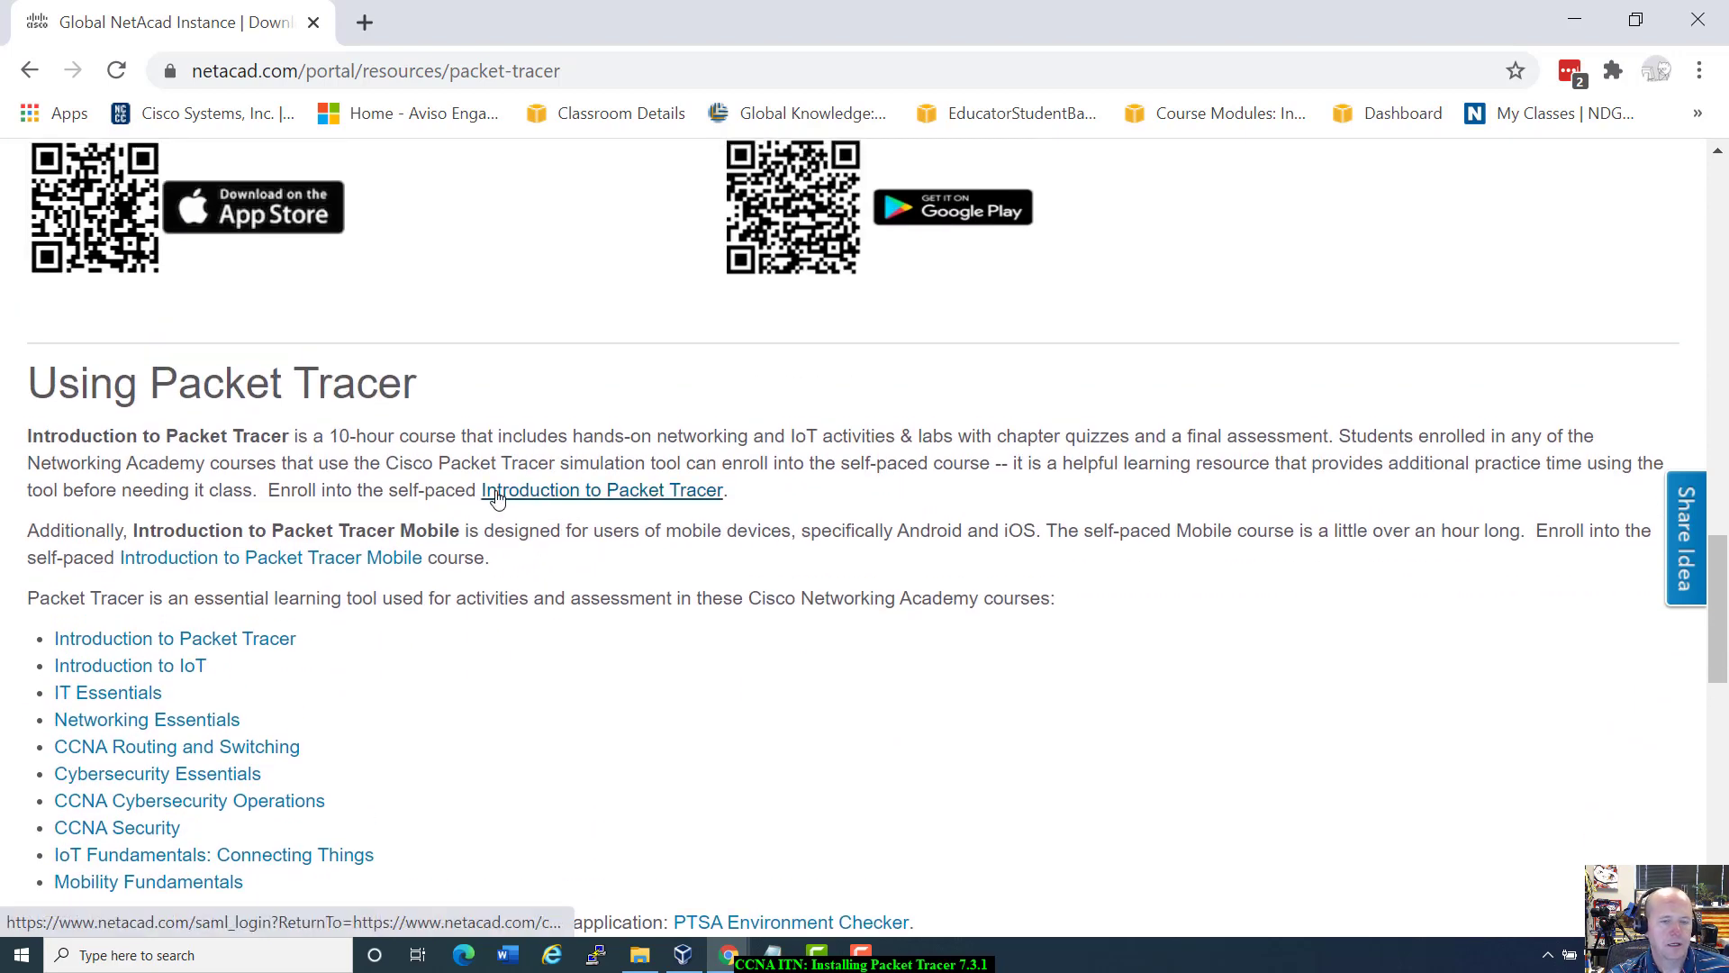
Check the enrollment link for the self-paced Introduction to Packet Tracer course, then return to the desktop download links.
{"action": "left_click", "coordinate": [581, 499]}
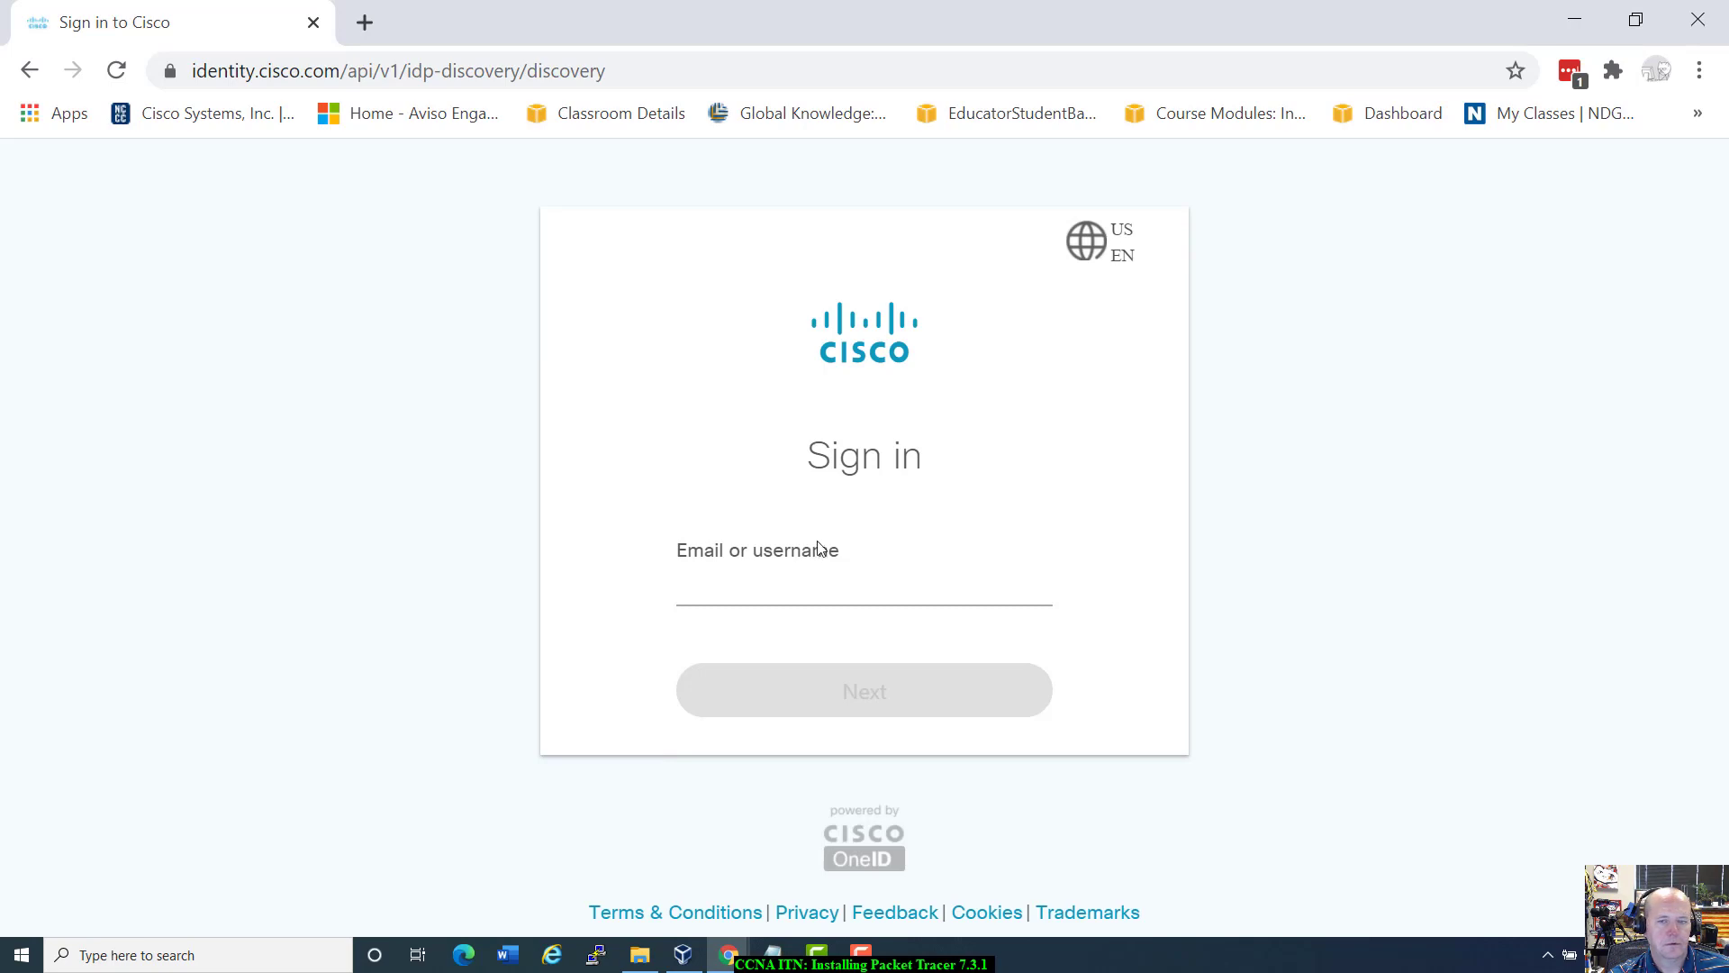
{"action": "left_click", "coordinate": [29, 70]}
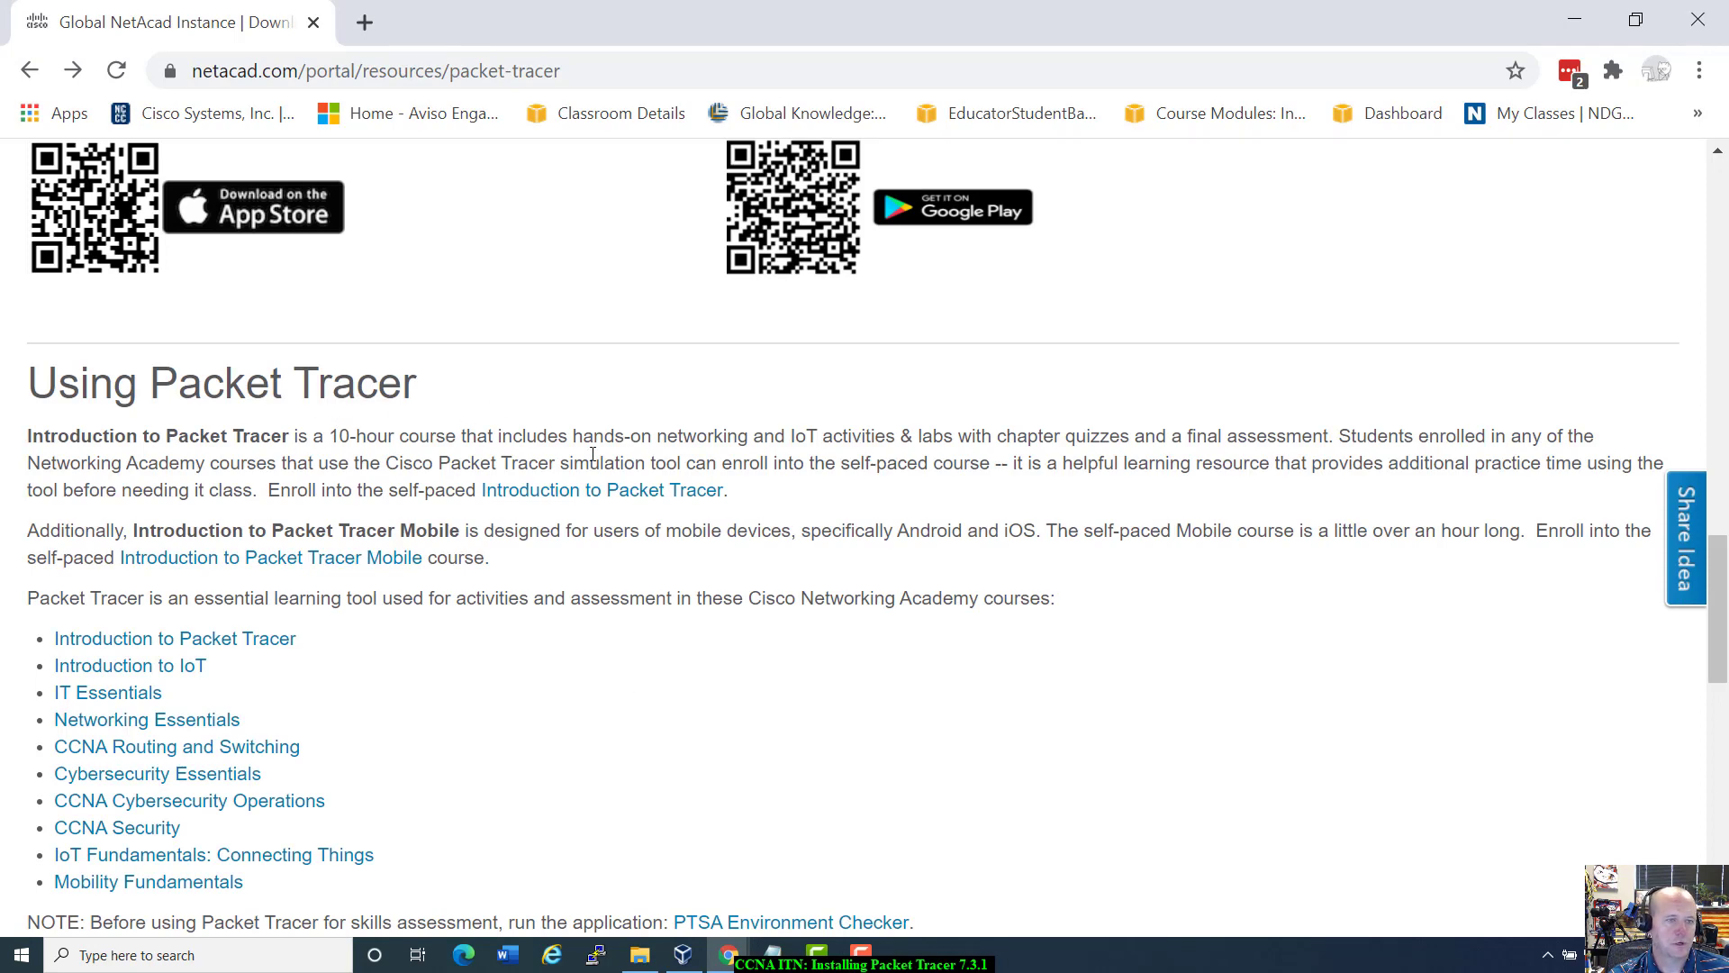
{"action": "scroll", "coordinate": [593, 454], "scroll_direction": "down", "scroll_amount": 3}
{"action": "scroll", "coordinate": [593, 453], "scroll_direction": "up", "scroll_amount": 8}
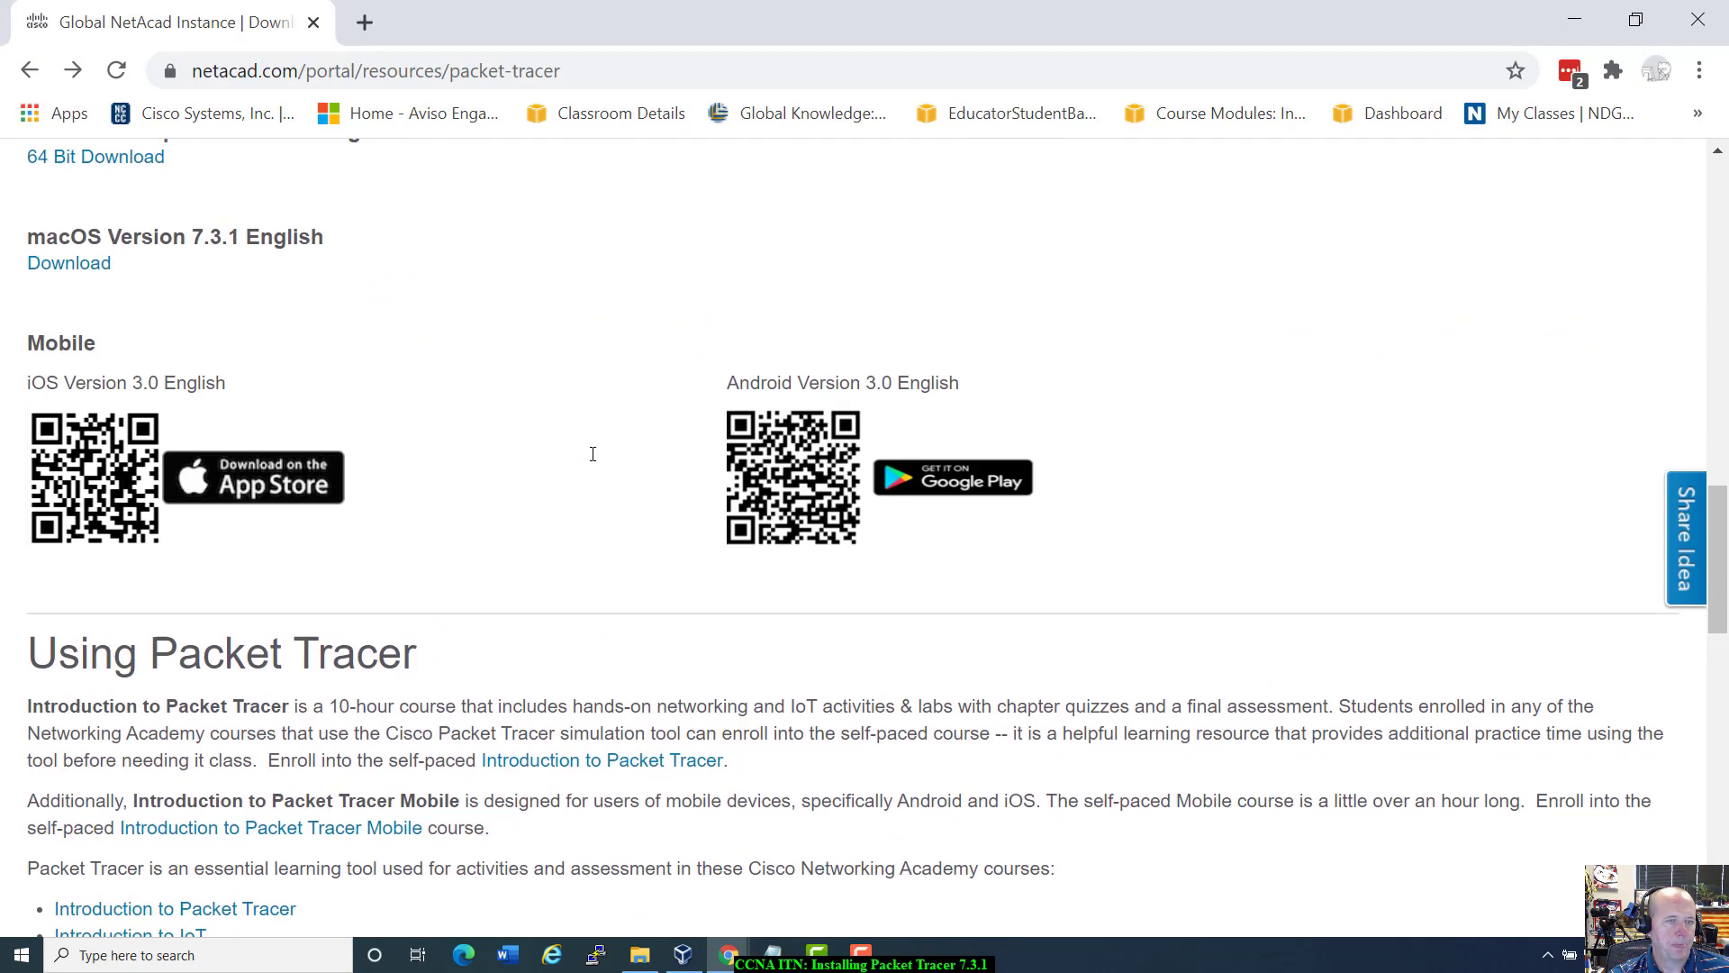
{"action": "scroll", "coordinate": [590, 459], "scroll_direction": "up", "scroll_amount": 3}
{"action": "scroll", "coordinate": [591, 460], "scroll_direction": "down", "scroll_amount": 2}
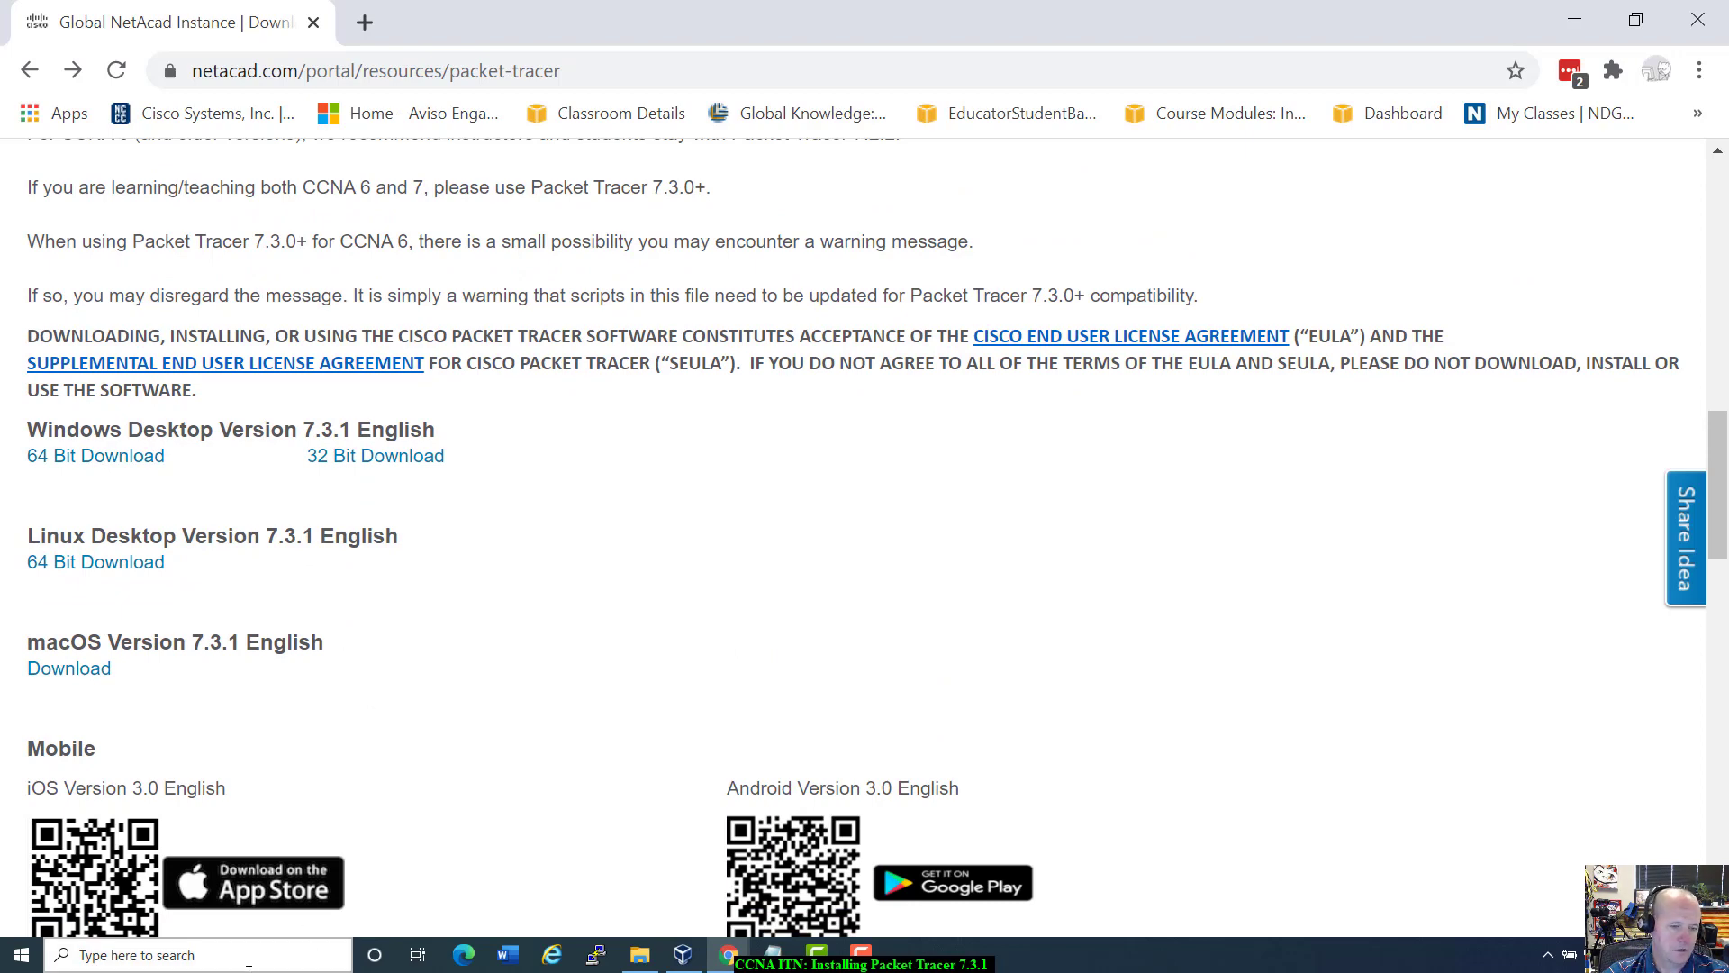
Search Windows for msinfo, check the System Type entry in System Information, and close the window.
{"action": "left_click", "coordinate": [202, 956]}
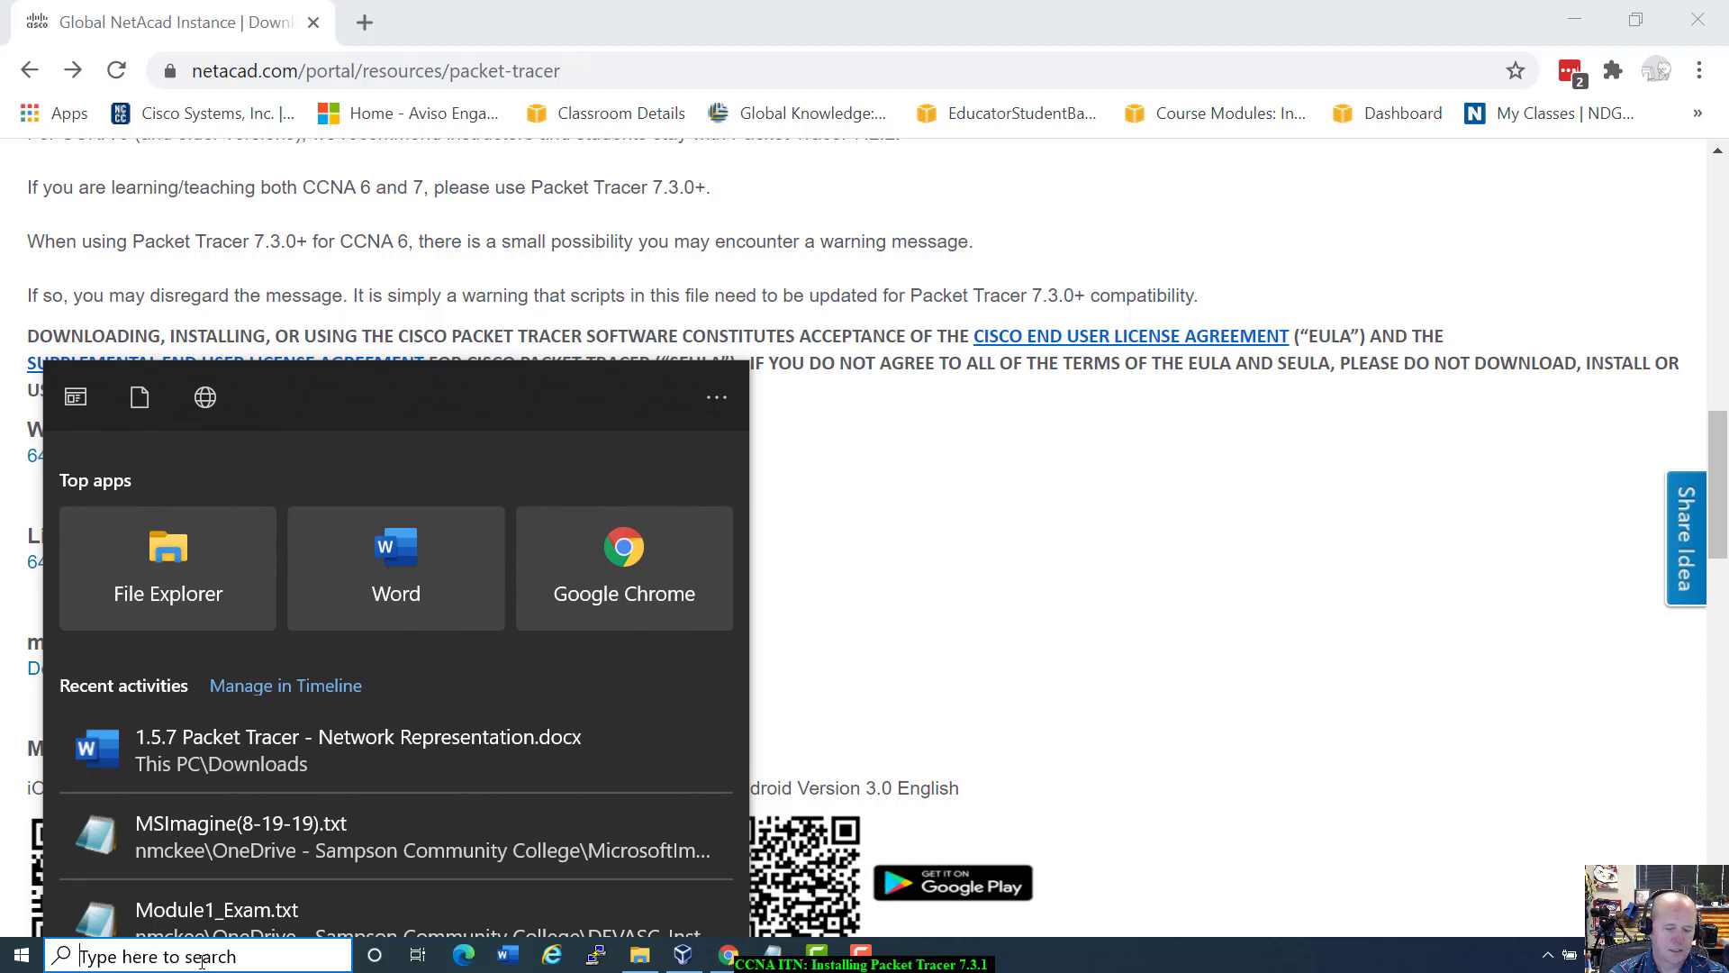
{"action": "type", "text": "msinfo"}
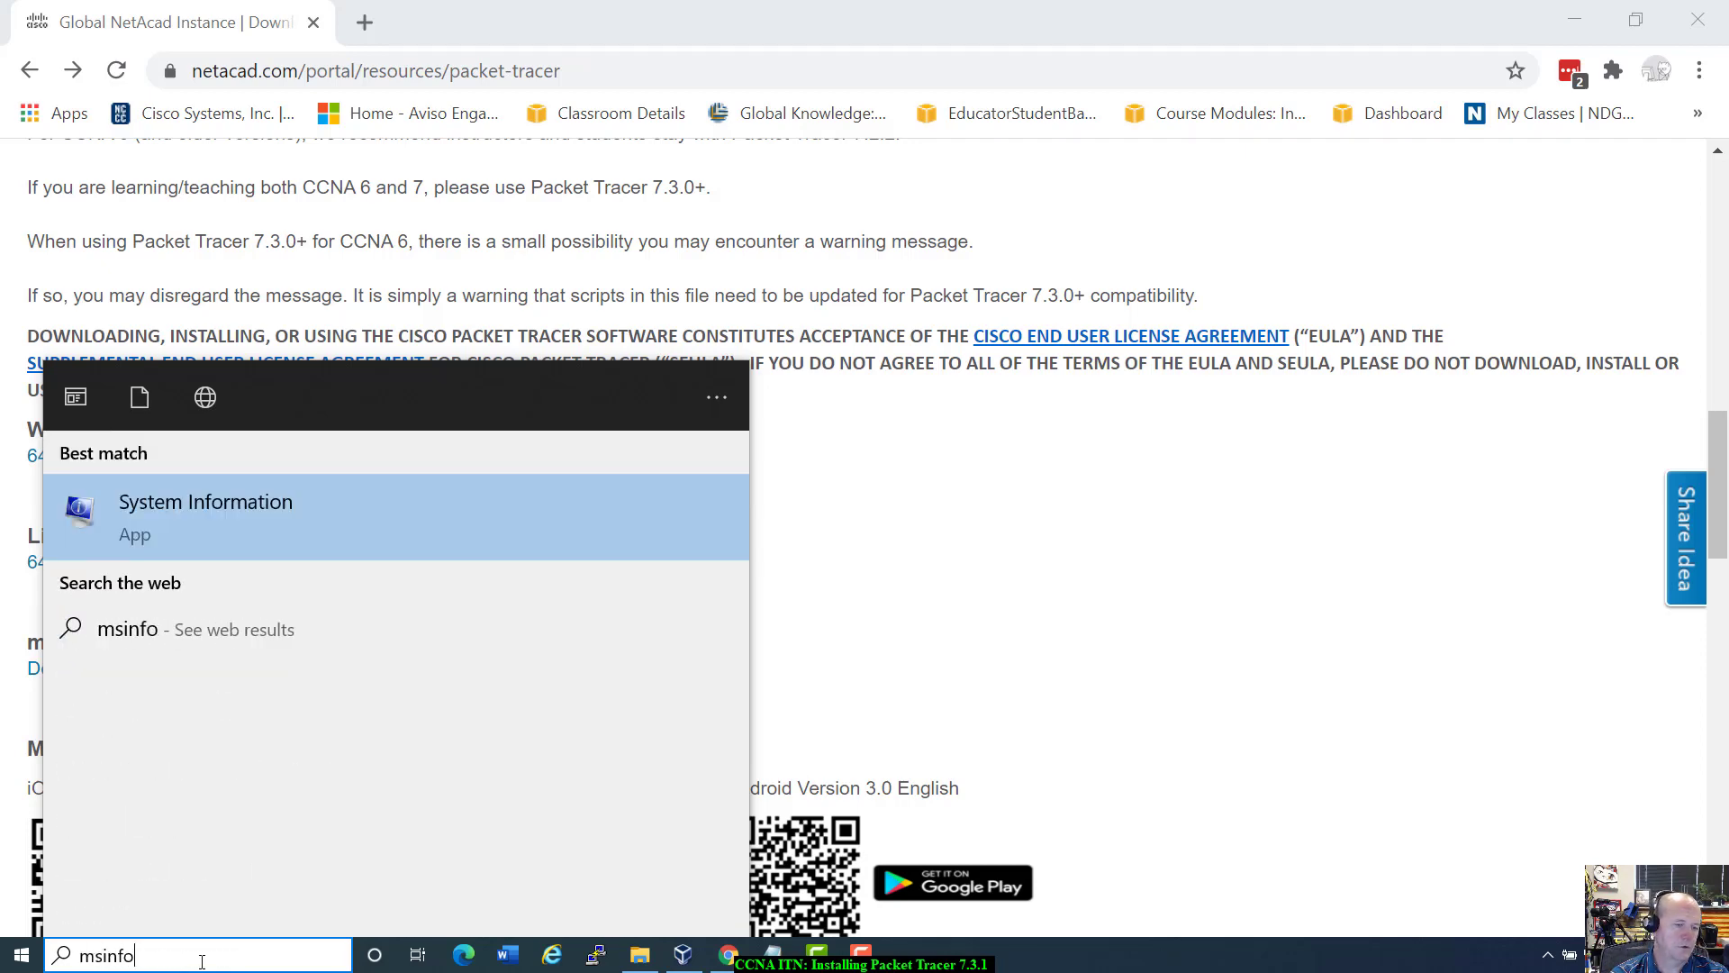
{"action": "key", "text": "Return"}
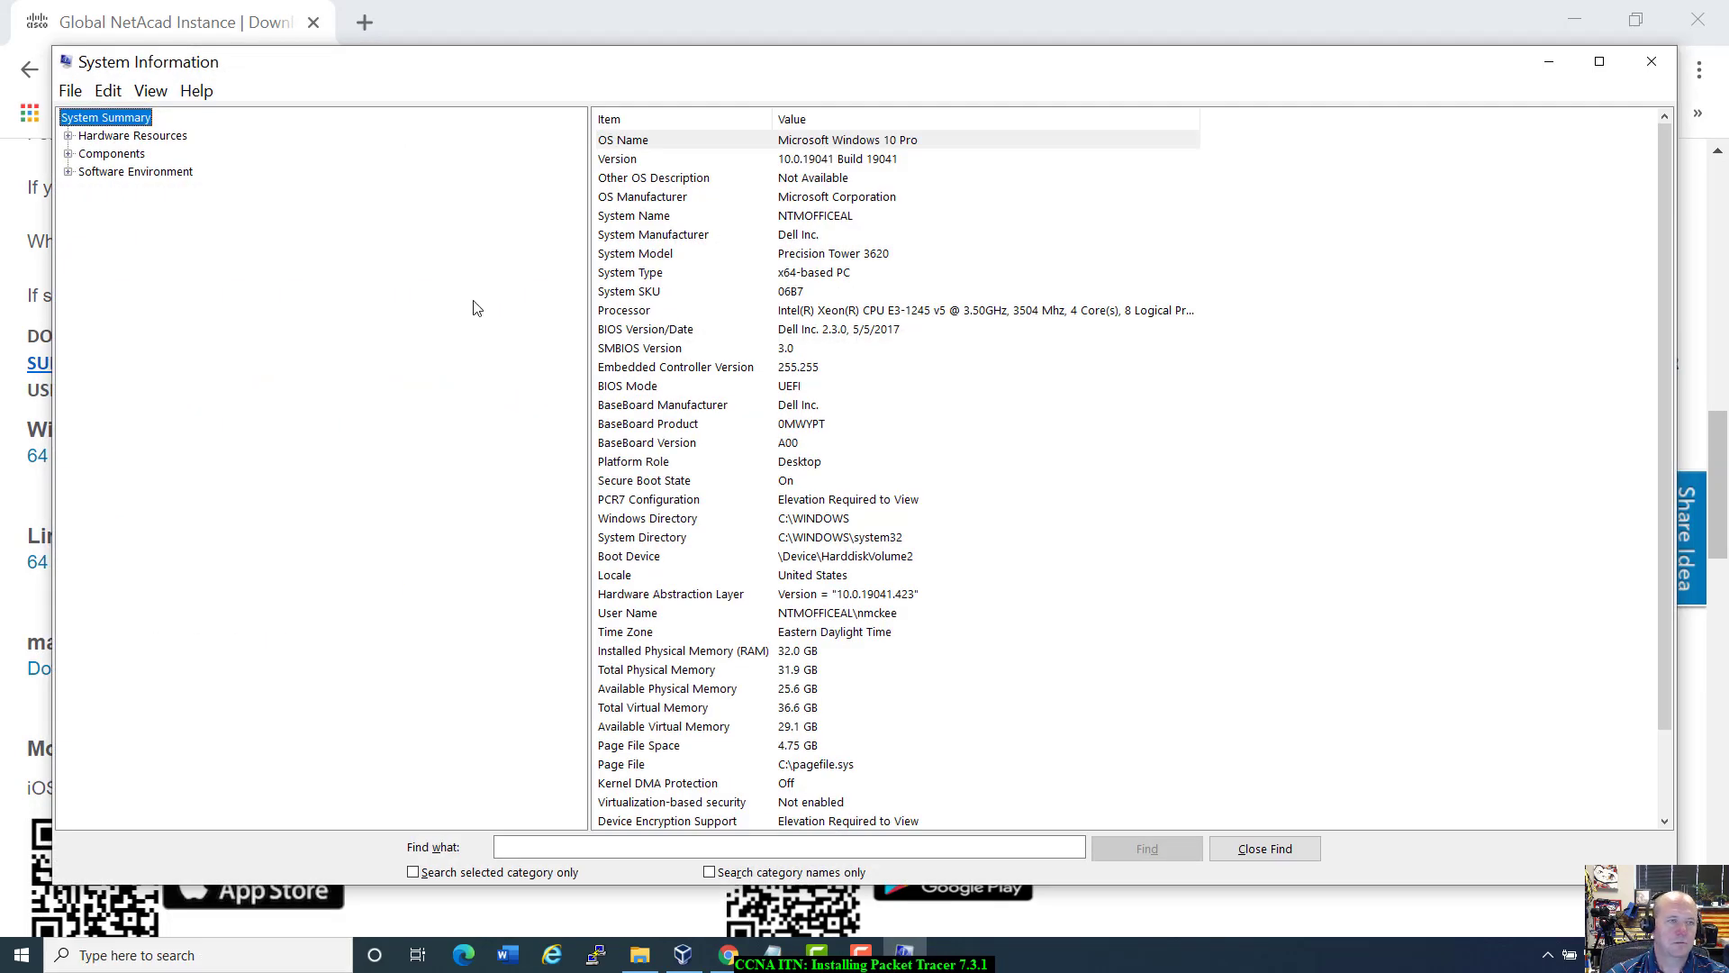
{"action": "left_click", "coordinate": [852, 274]}
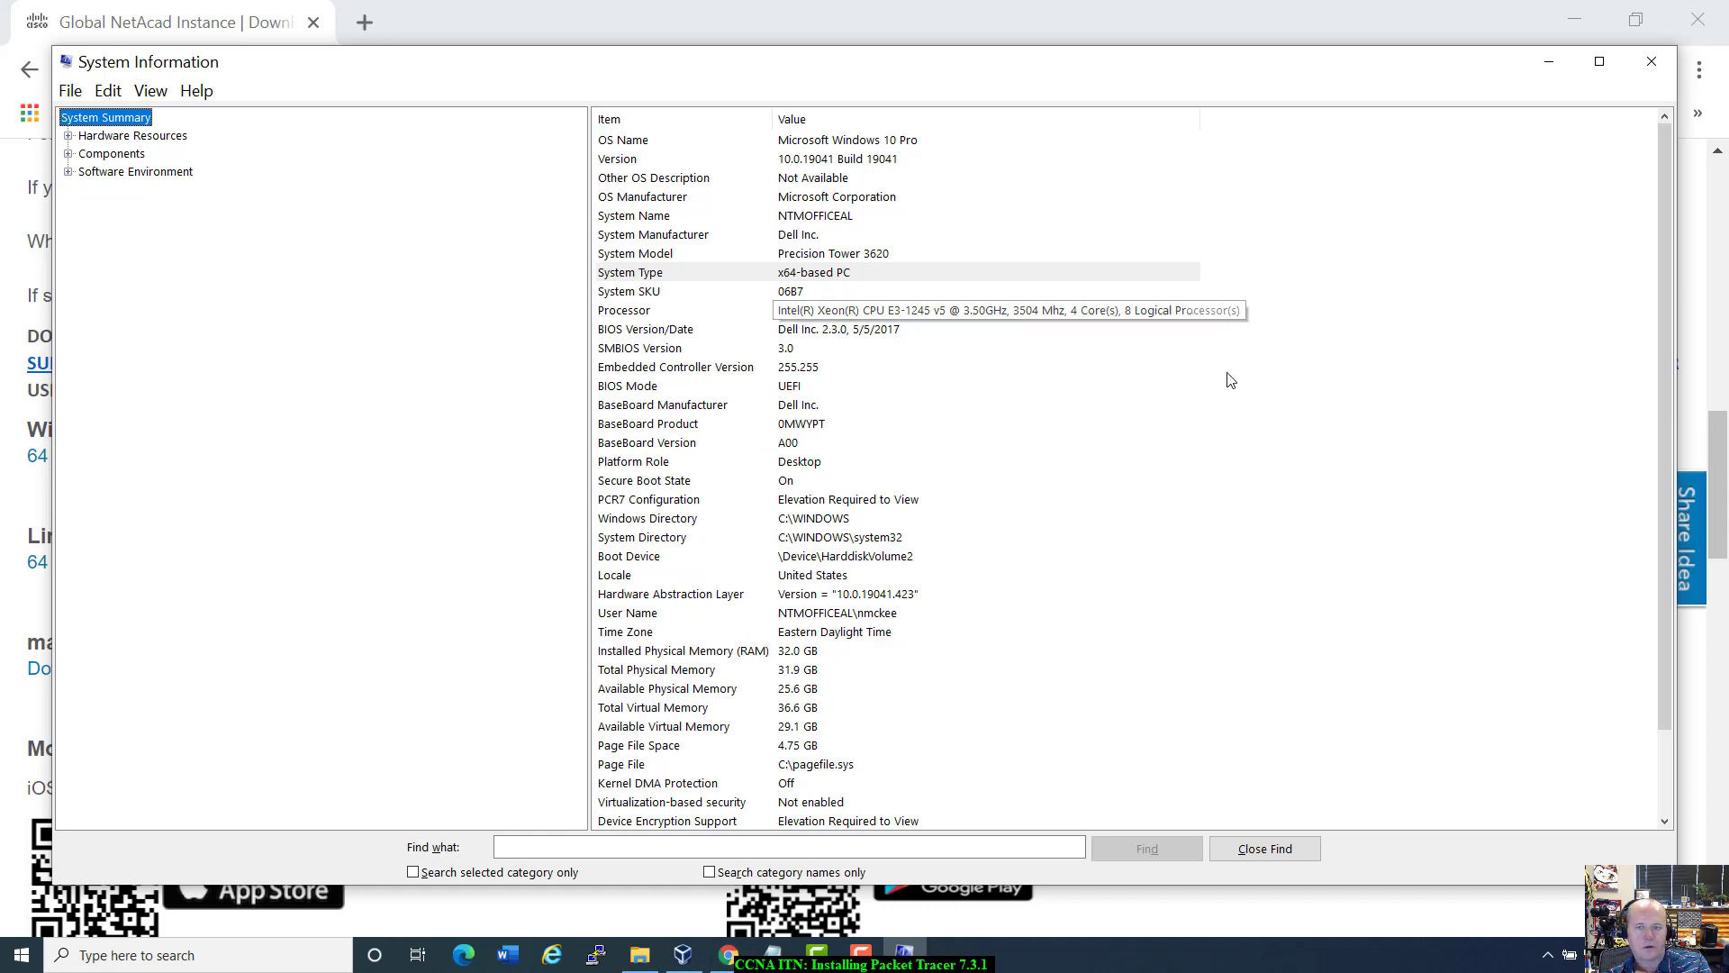
{"action": "left_click_drag", "start_coordinate": [1340, 53], "coordinate": [1360, 169]}
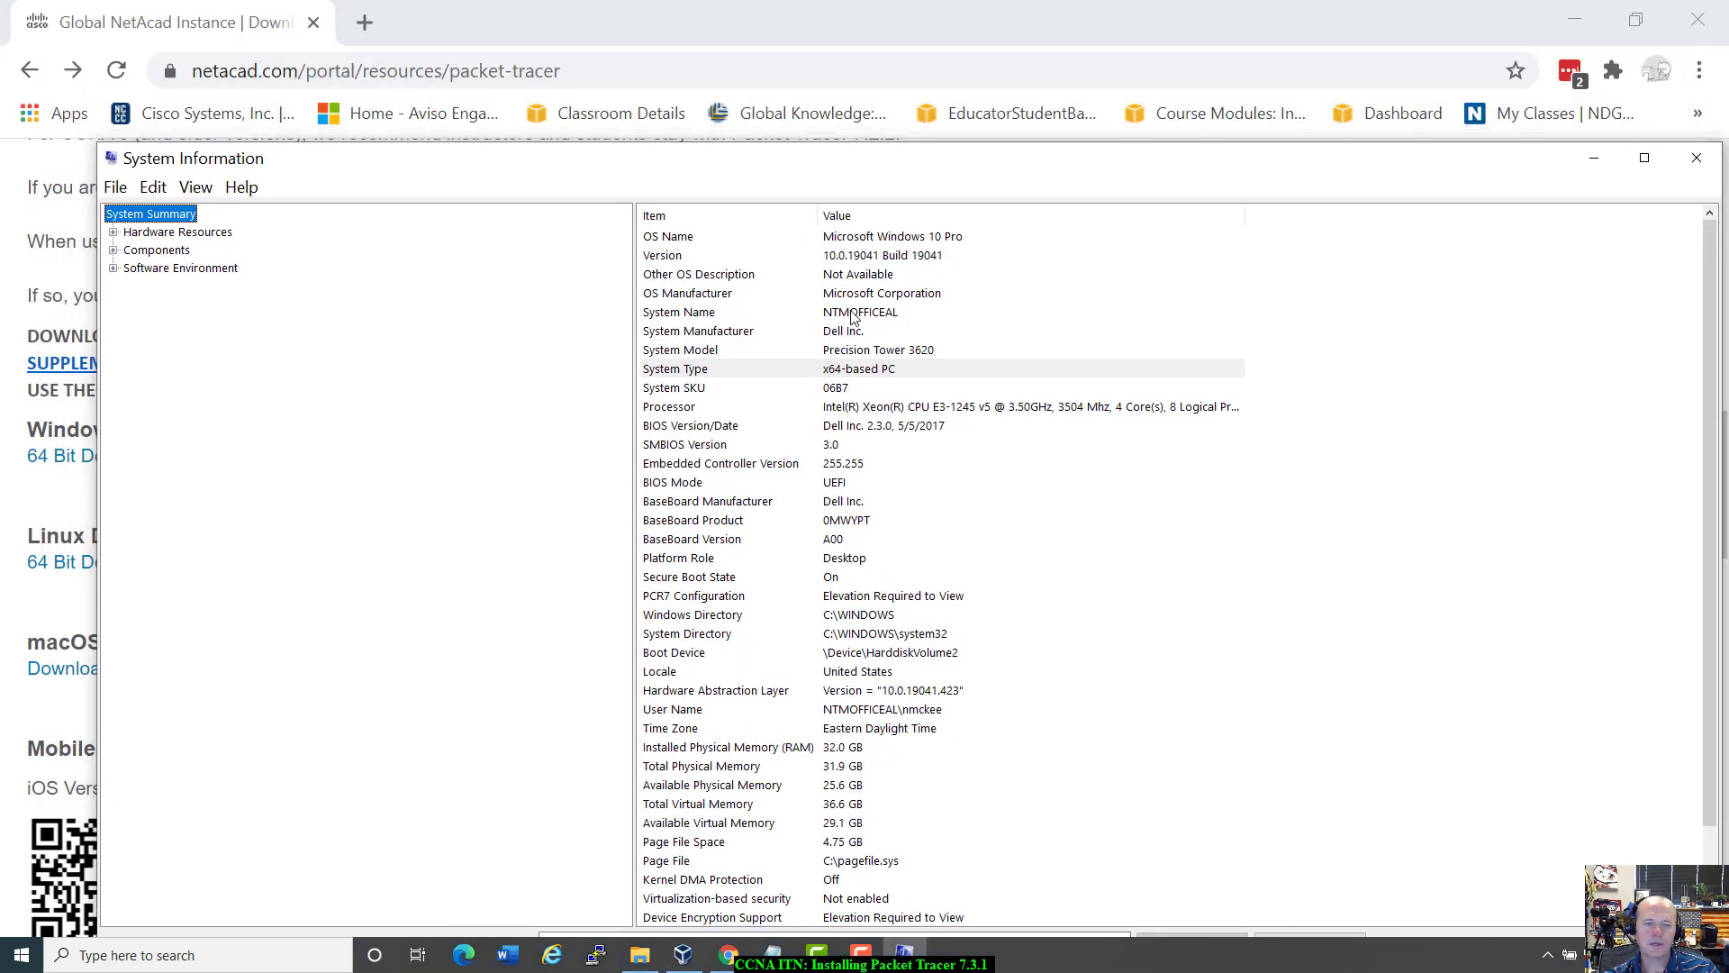
{"action": "left_click_drag", "start_coordinate": [1187, 178], "coordinate": [1086, 196]}
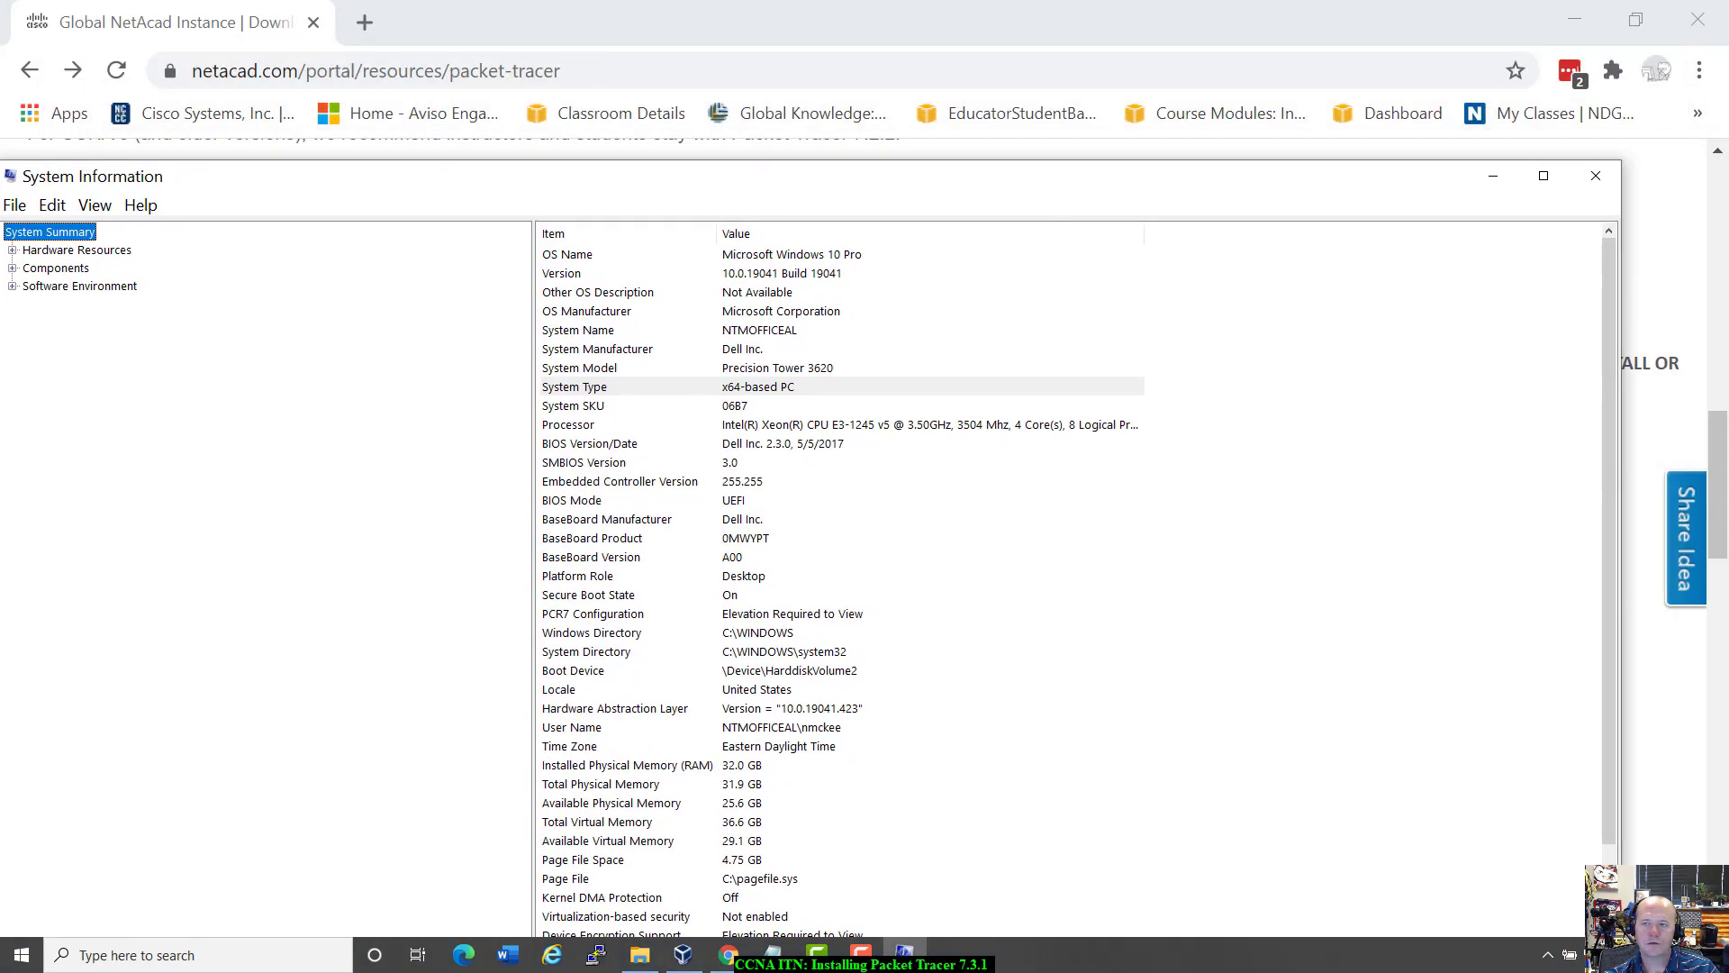
{"action": "left_click", "coordinate": [1595, 177]}
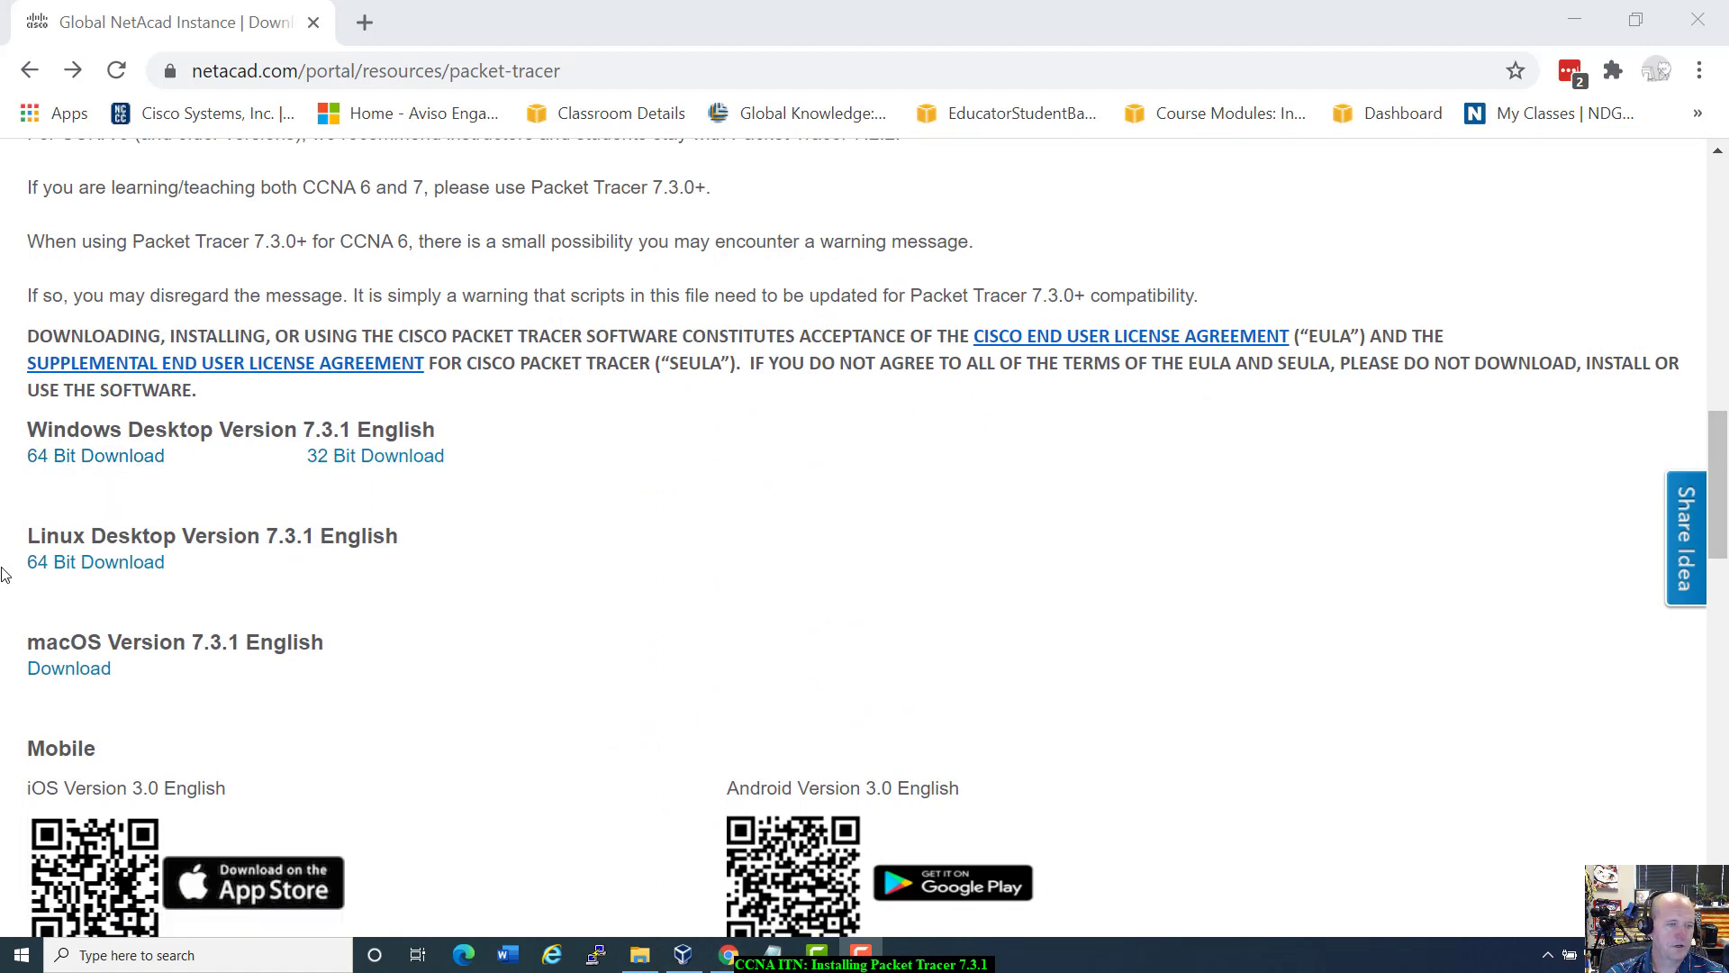
Download the 64-bit Windows Desktop Version 7.3.1 of Packet Tracer and launch the downloaded installer.
{"action": "left_click", "coordinate": [94, 461]}
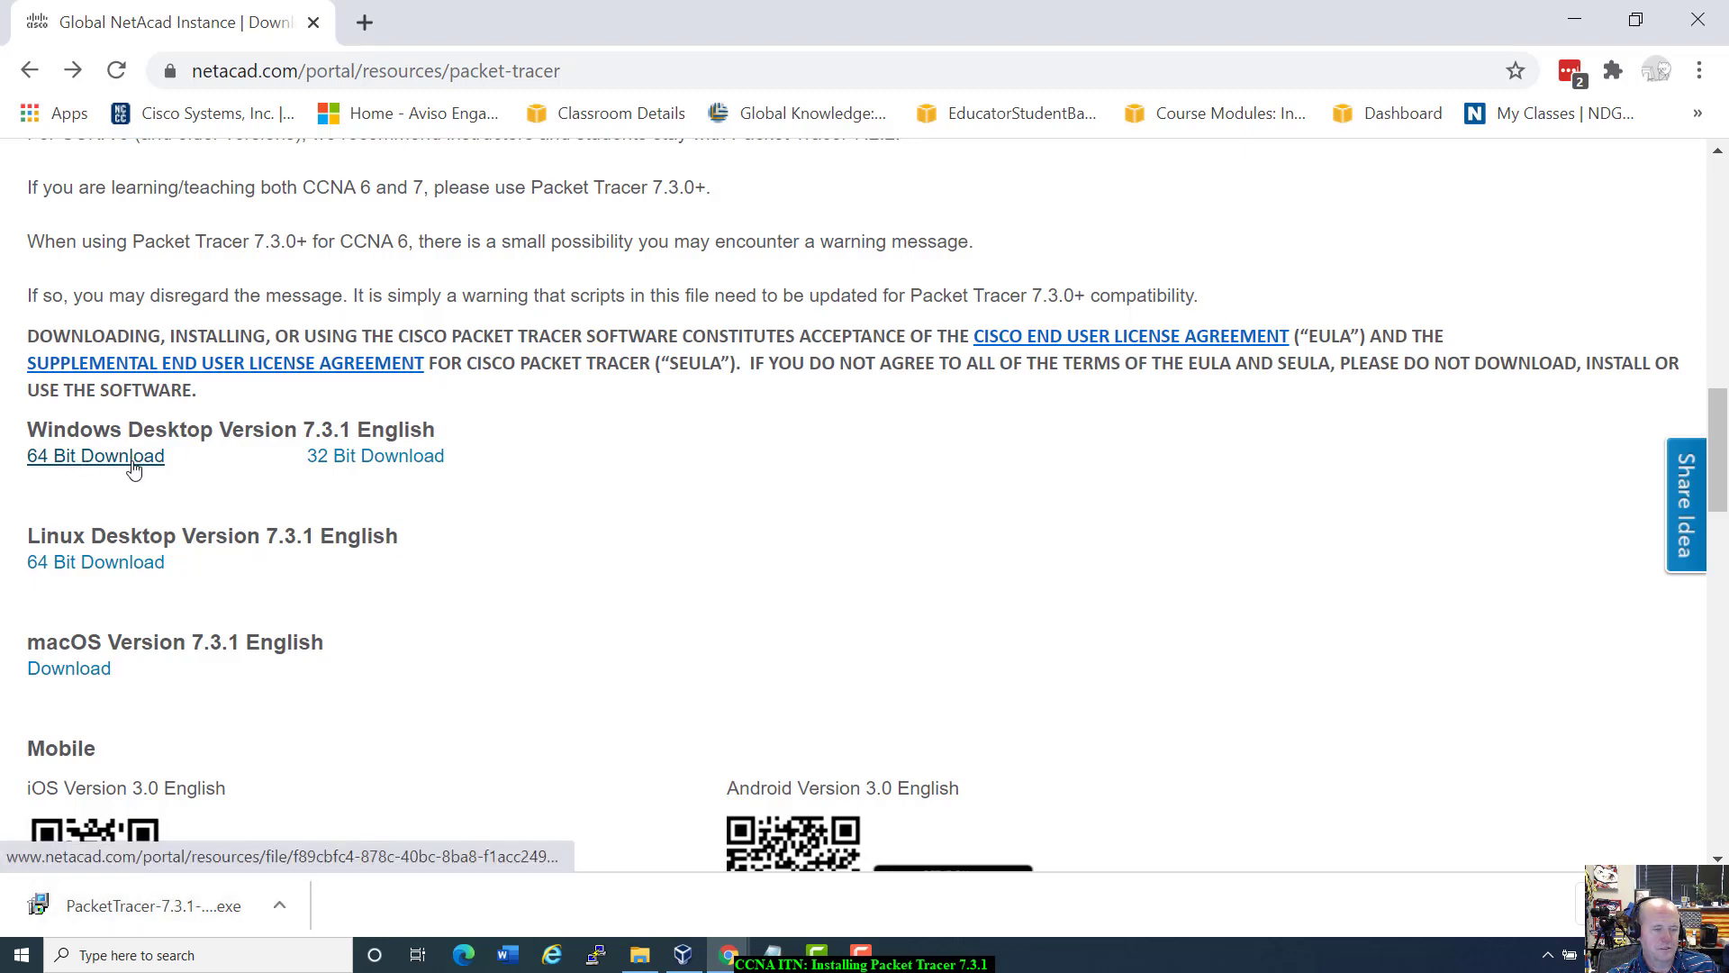
{"action": "left_click", "coordinate": [283, 909]}
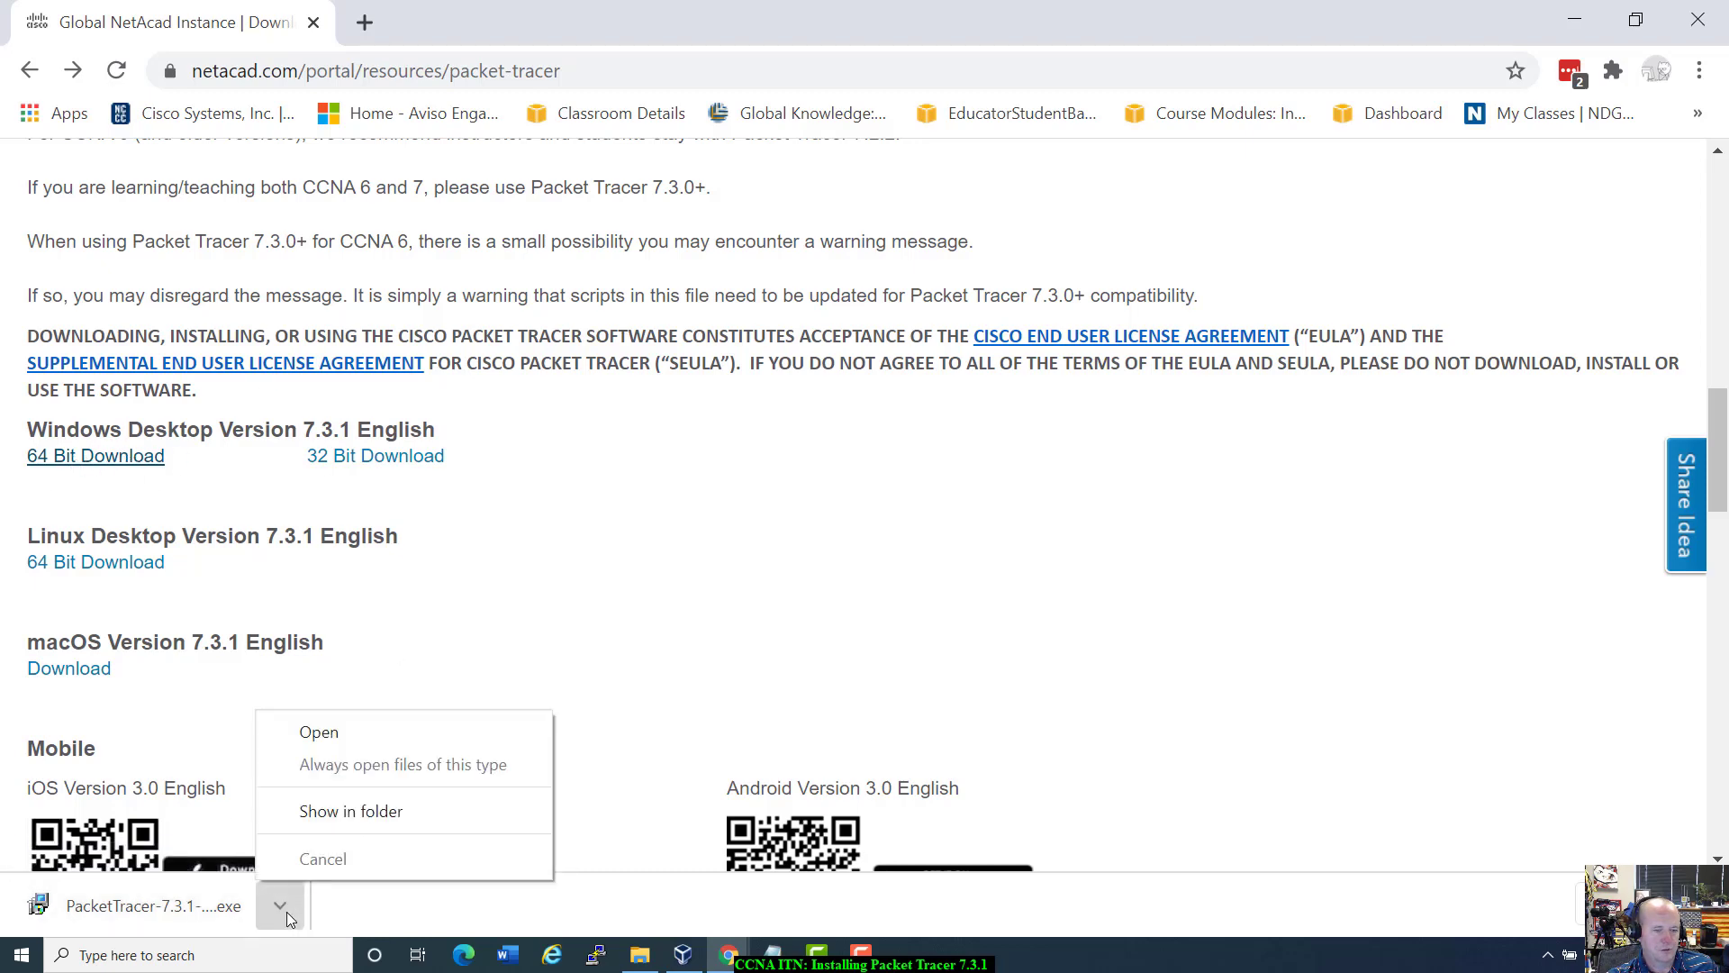
{"action": "left_click", "coordinate": [332, 735]}
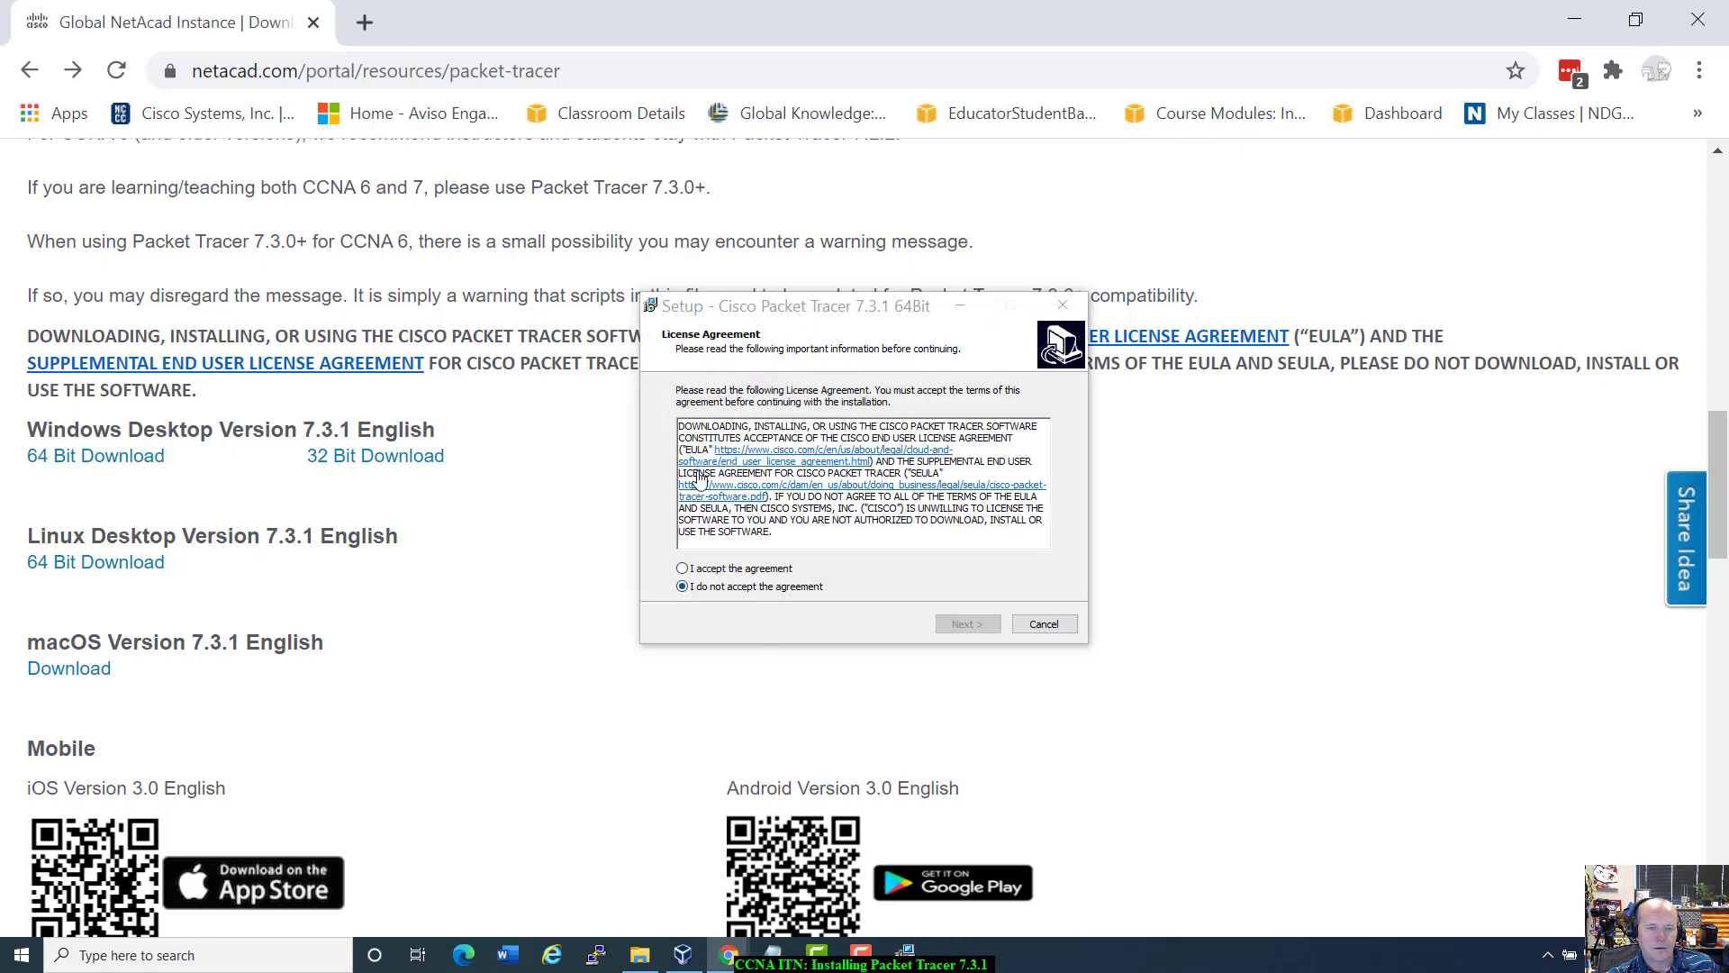
Bring the Cisco Packet Tracer 7.3.1 64Bit installer to the front, accept its license agreement, and continue.
{"action": "left_click", "coordinate": [581, 290]}
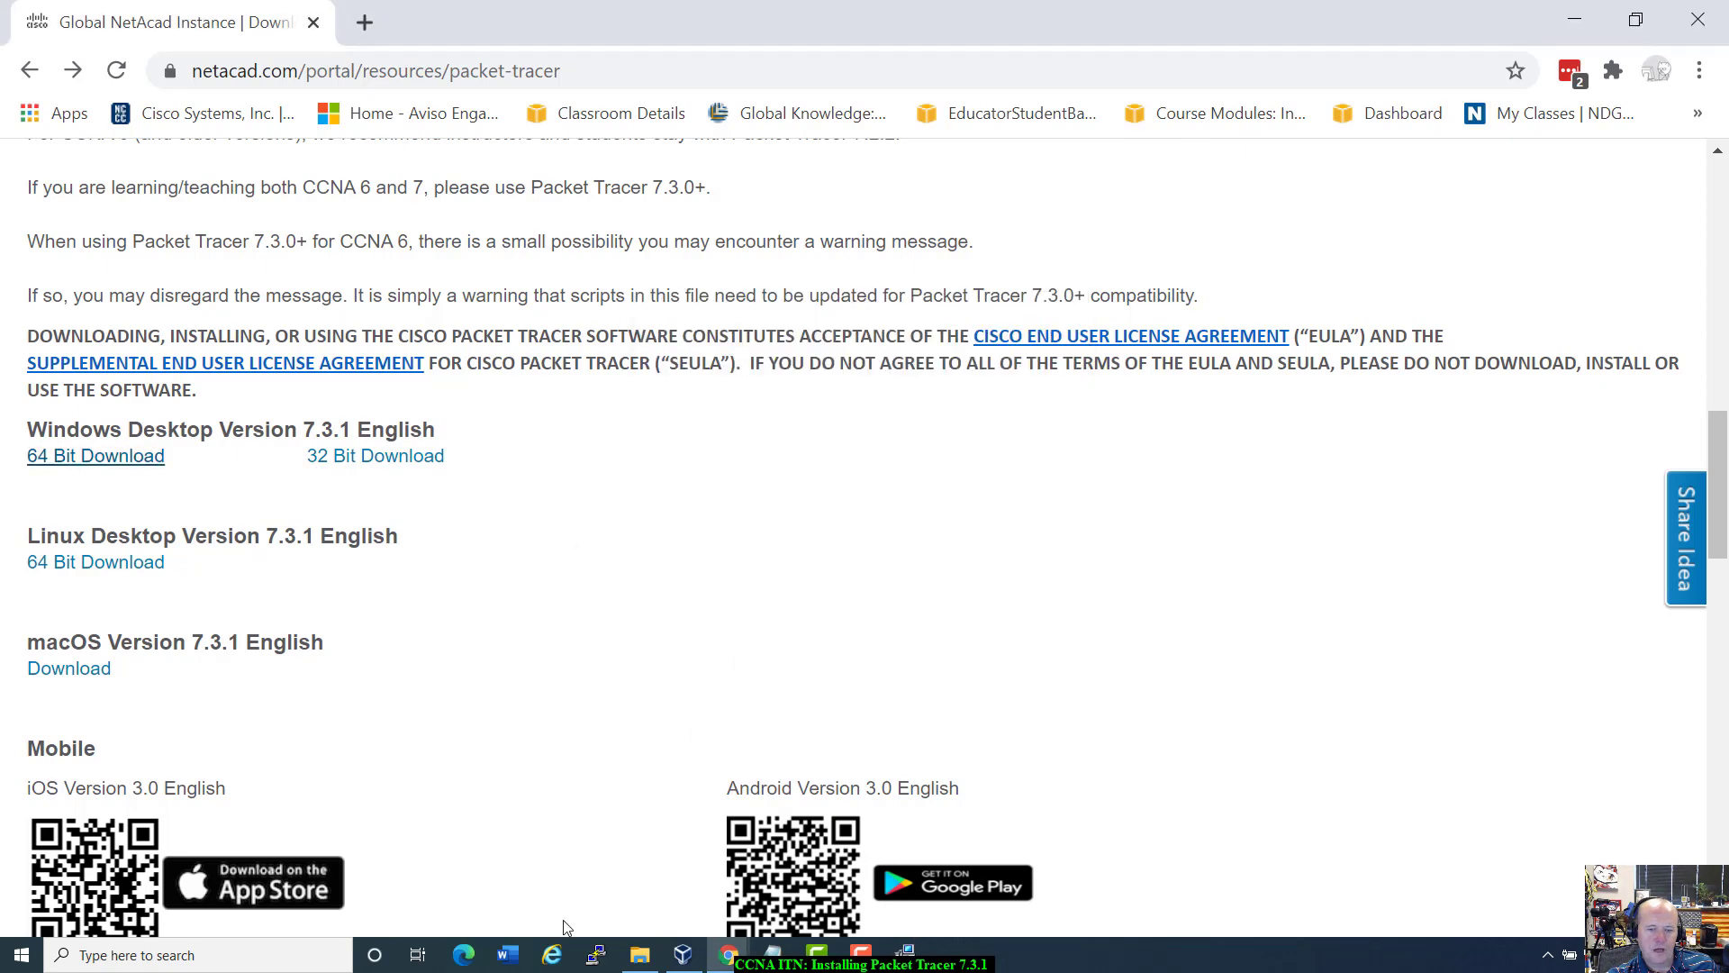
{"action": "left_click", "coordinate": [907, 956]}
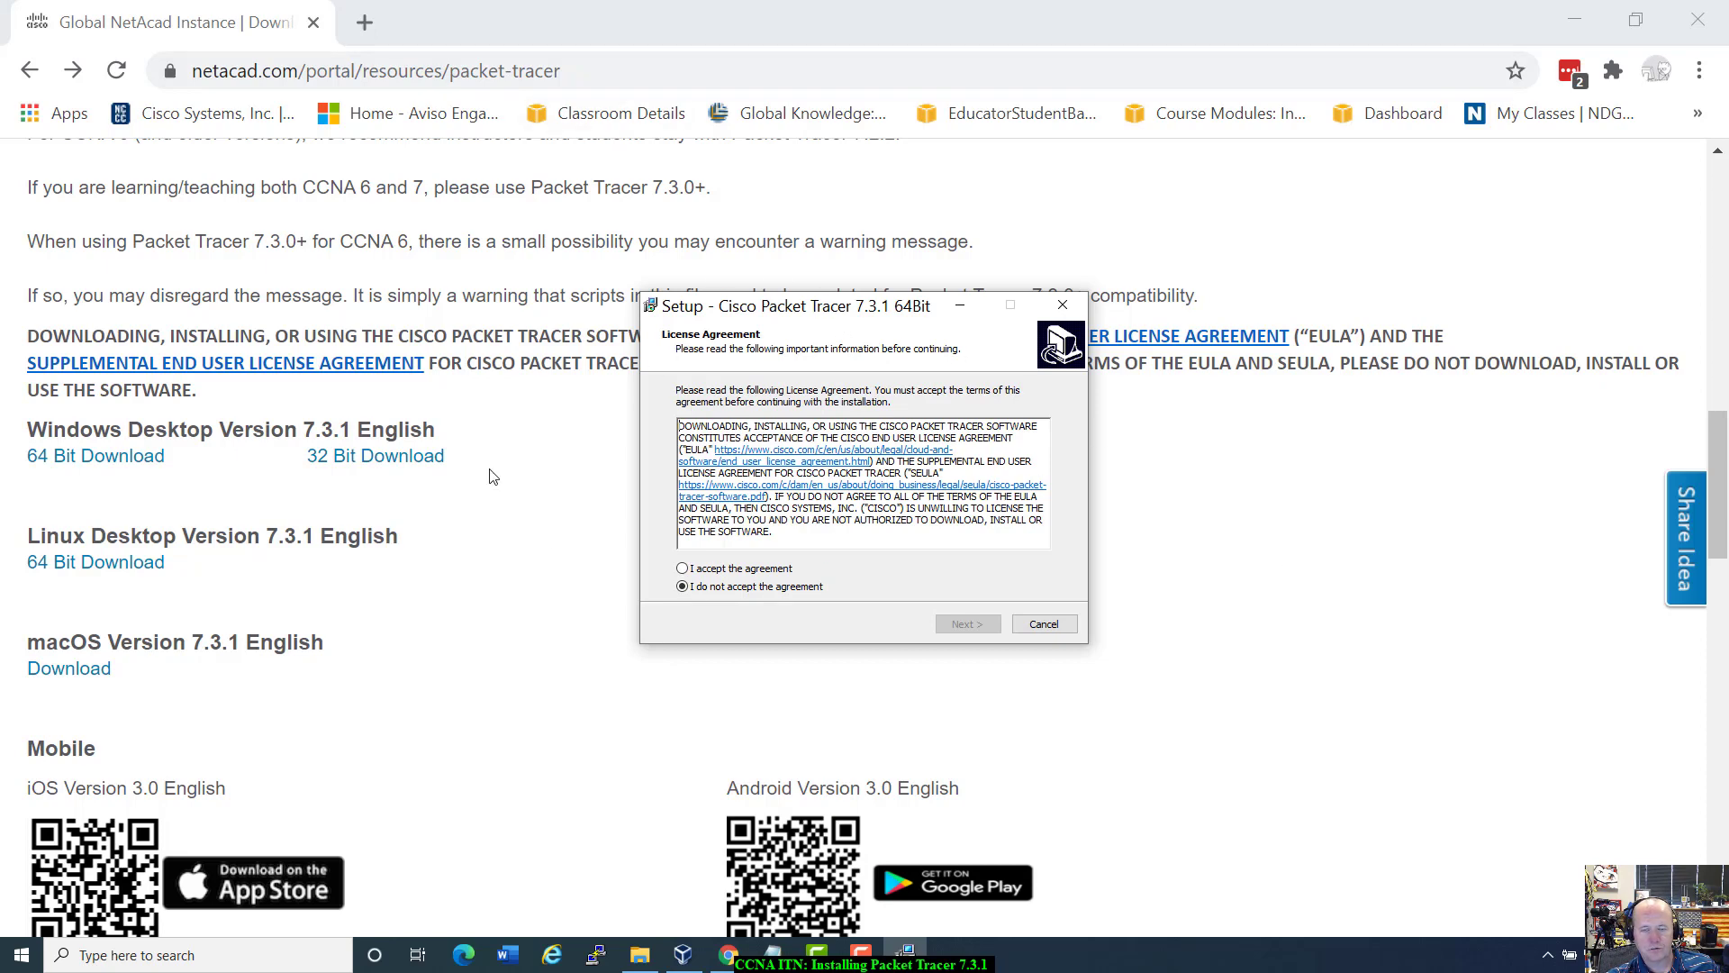
{"action": "left_click", "coordinate": [682, 568]}
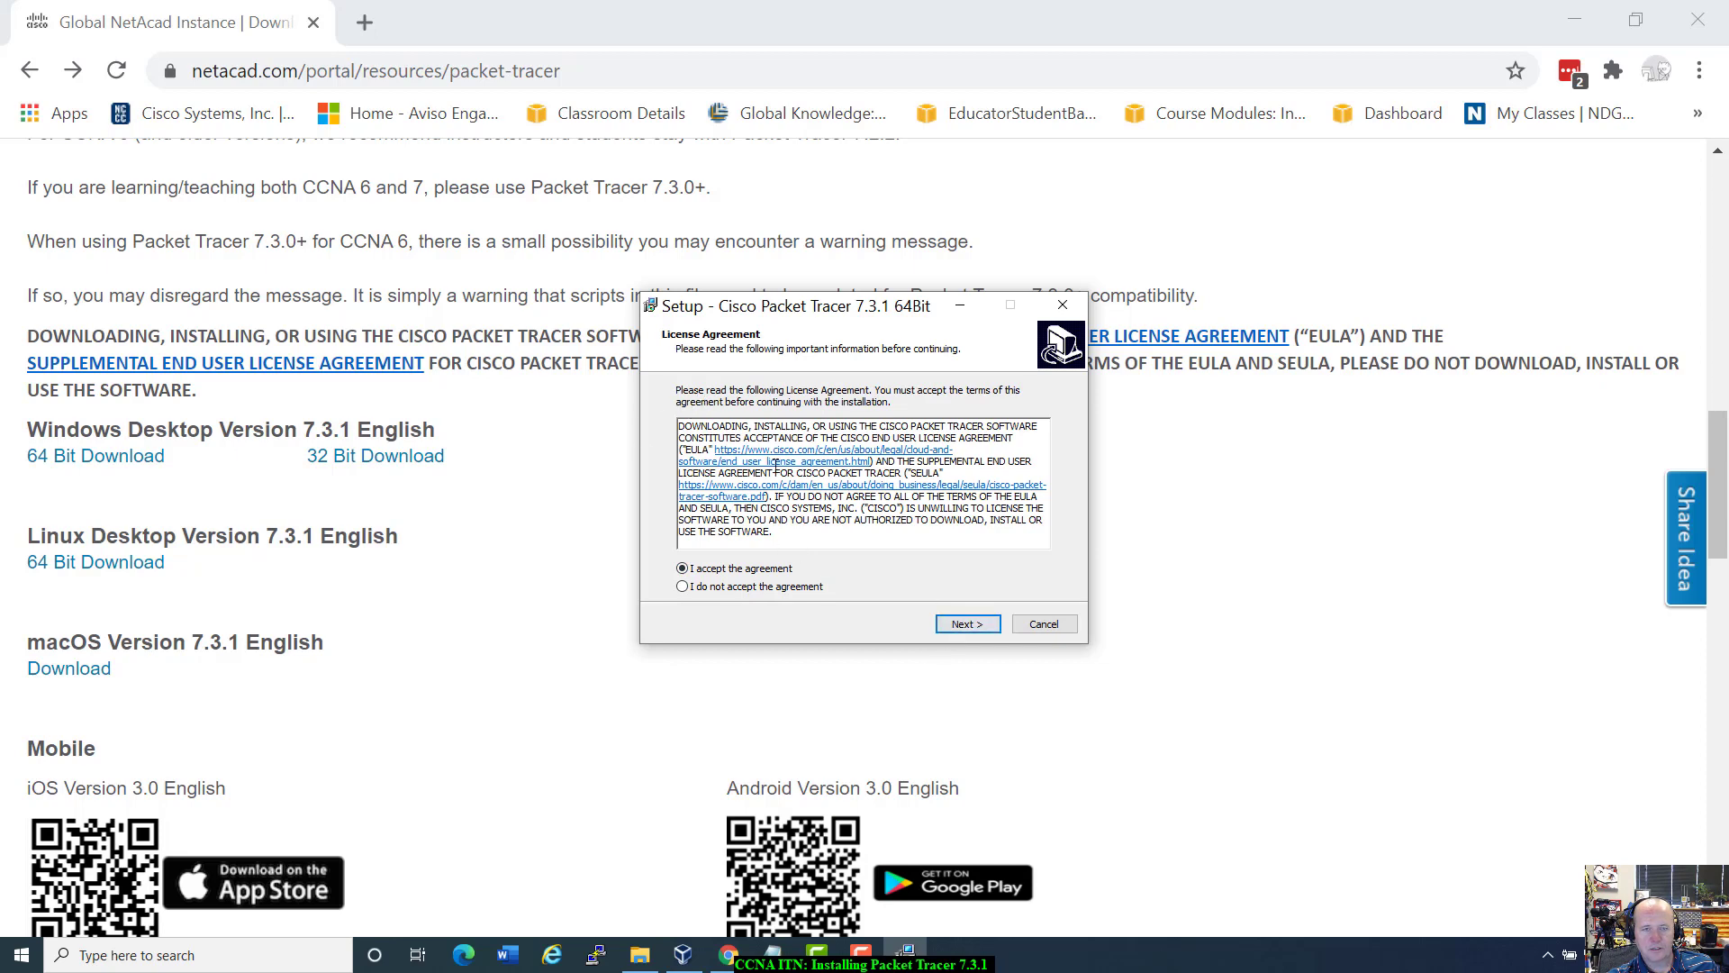
{"action": "left_click", "coordinate": [968, 625]}
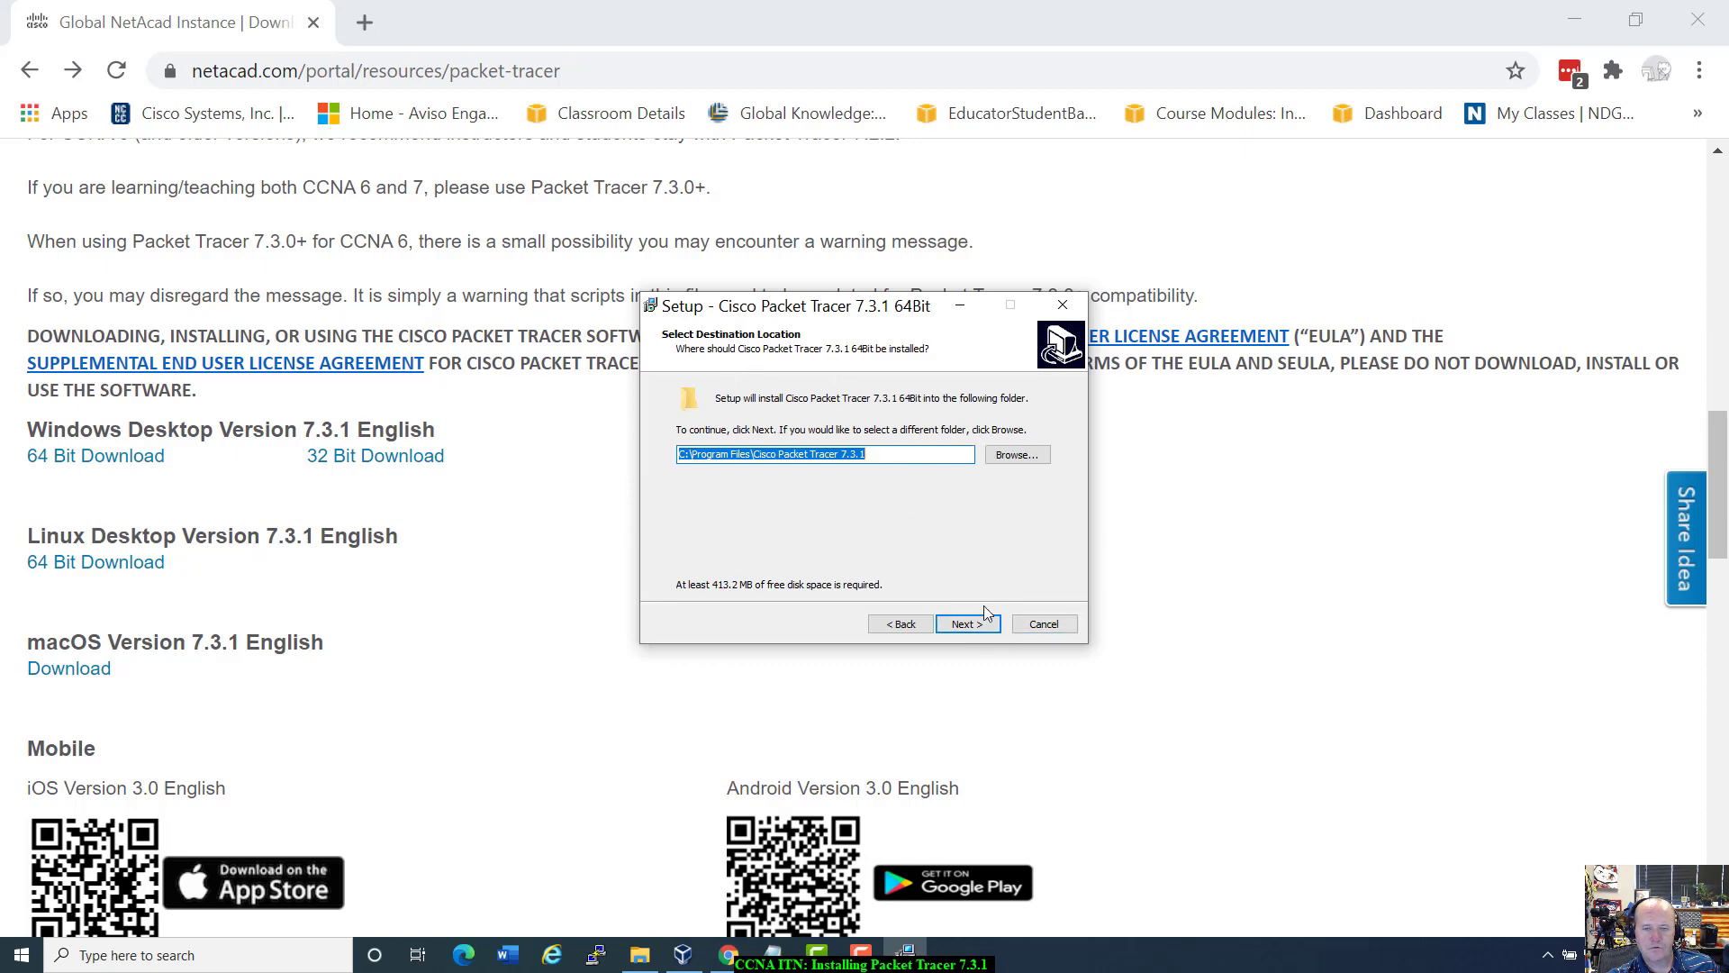
Install into C:\Program Files\Cisco Packet Tracer 7.3.1, keeping the Cisco Packet Tracer Start Menu folder and only the desktop shortcut.
{"action": "left_click", "coordinate": [969, 630]}
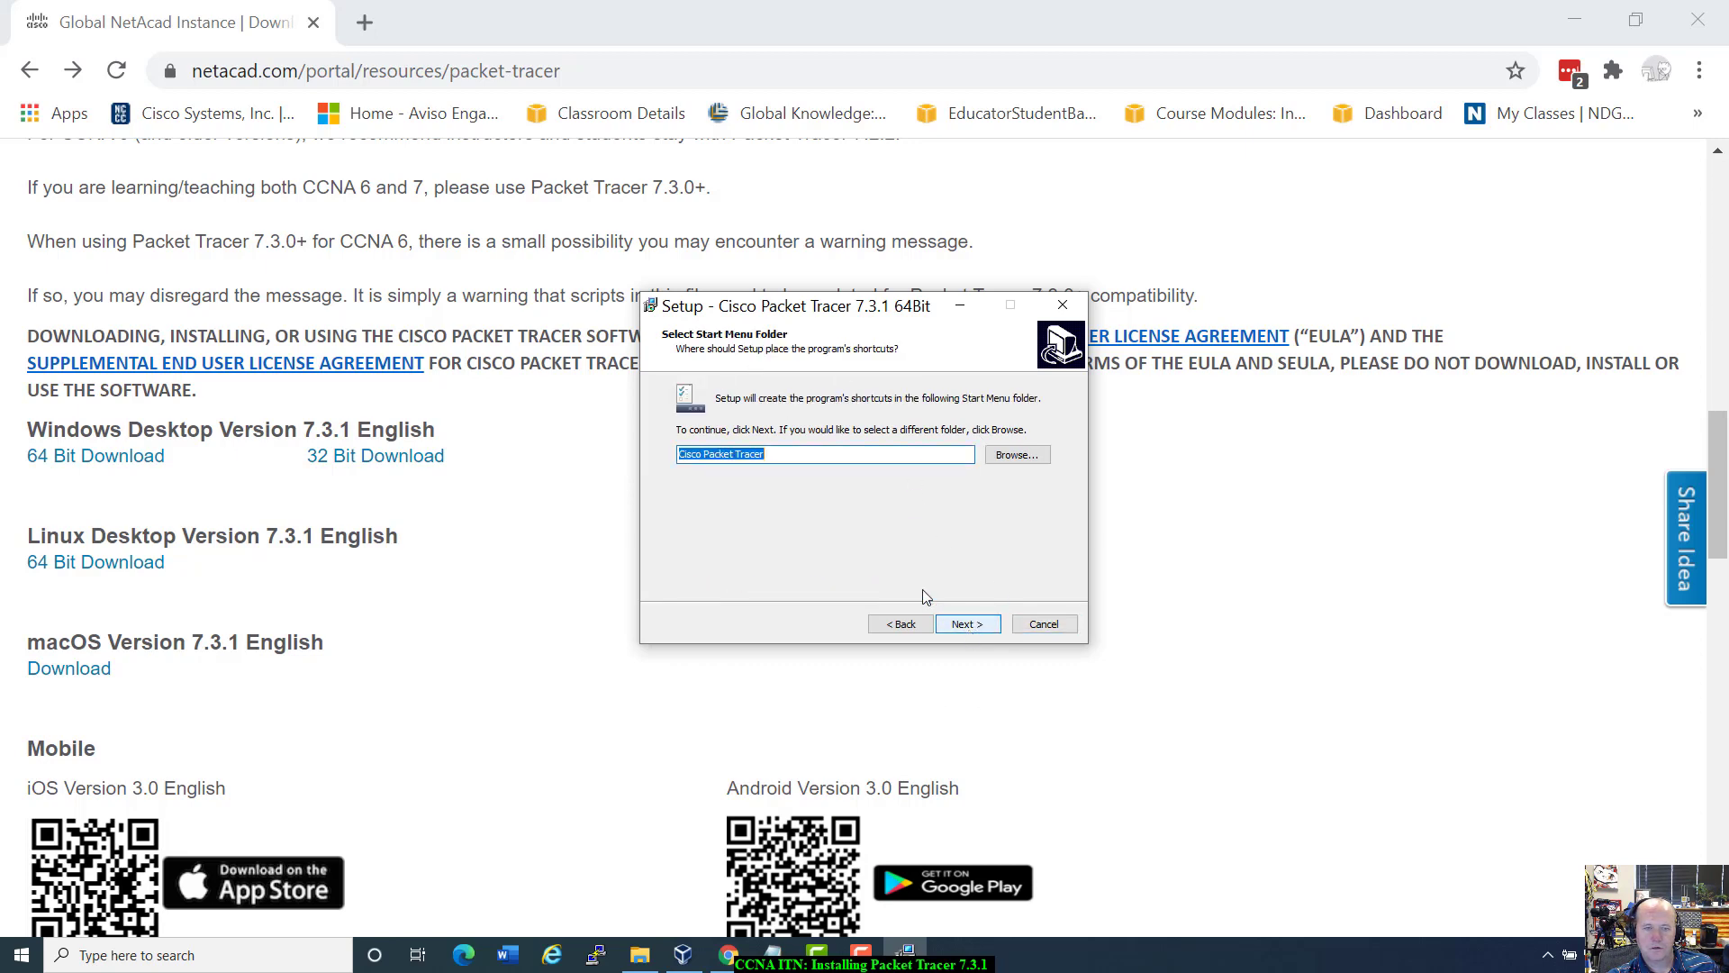
{"action": "left_click", "coordinate": [982, 624]}
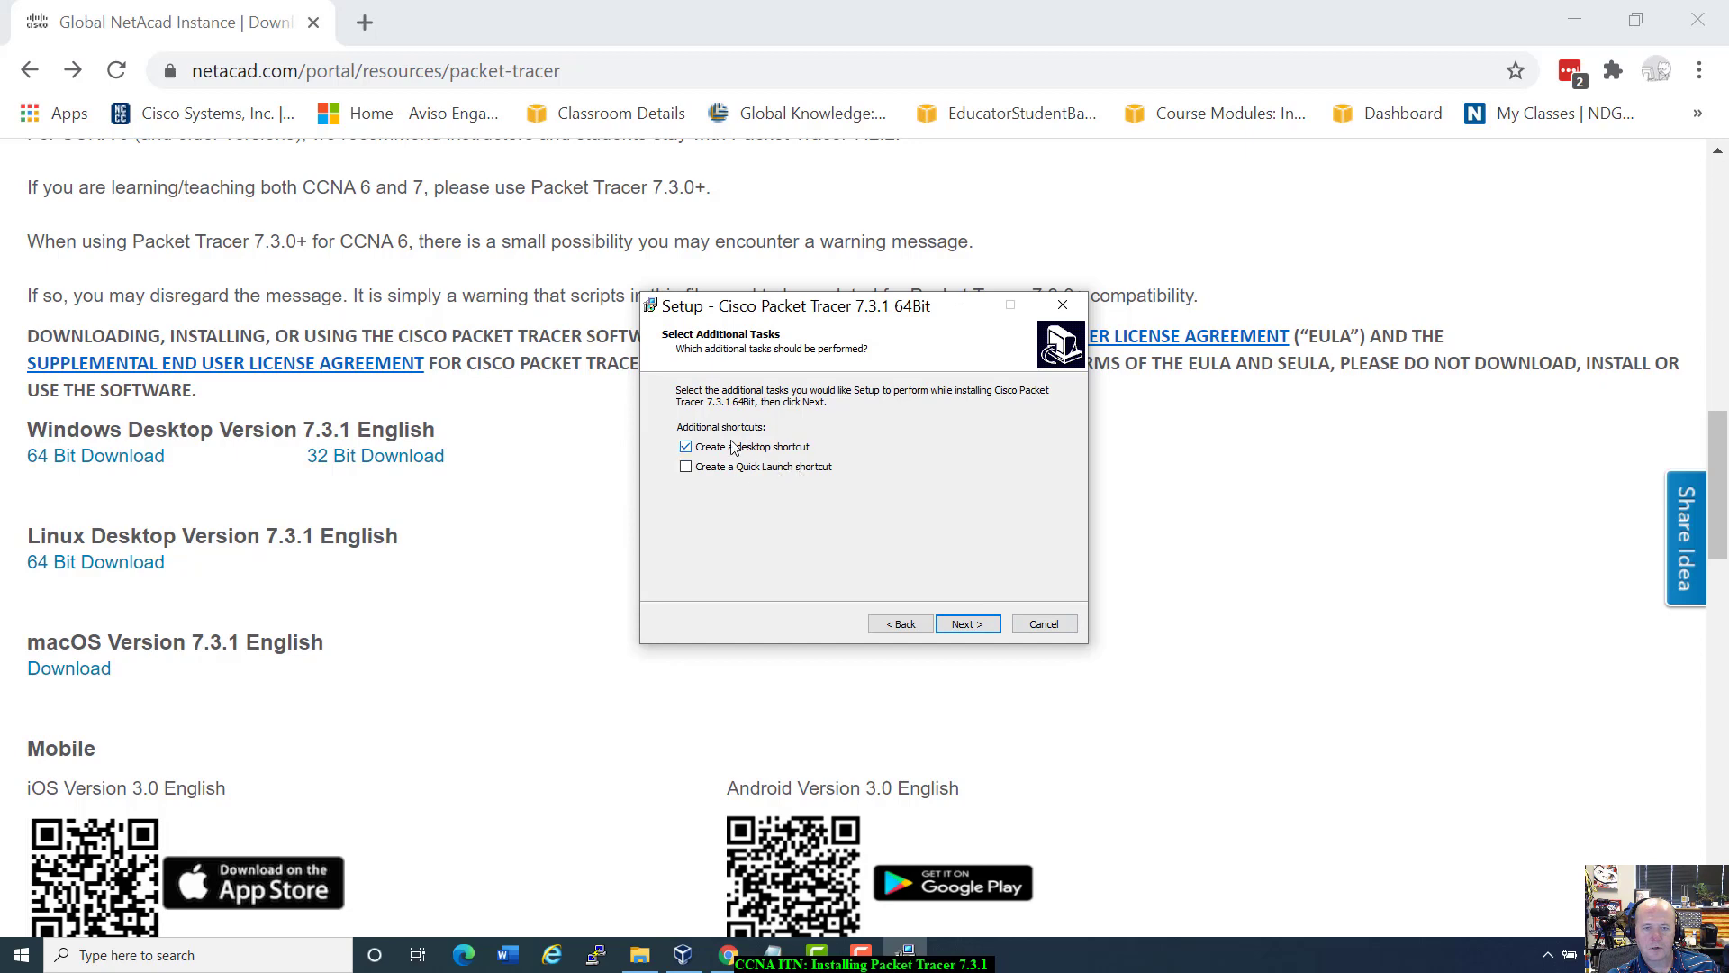
{"action": "left_click", "coordinate": [962, 625]}
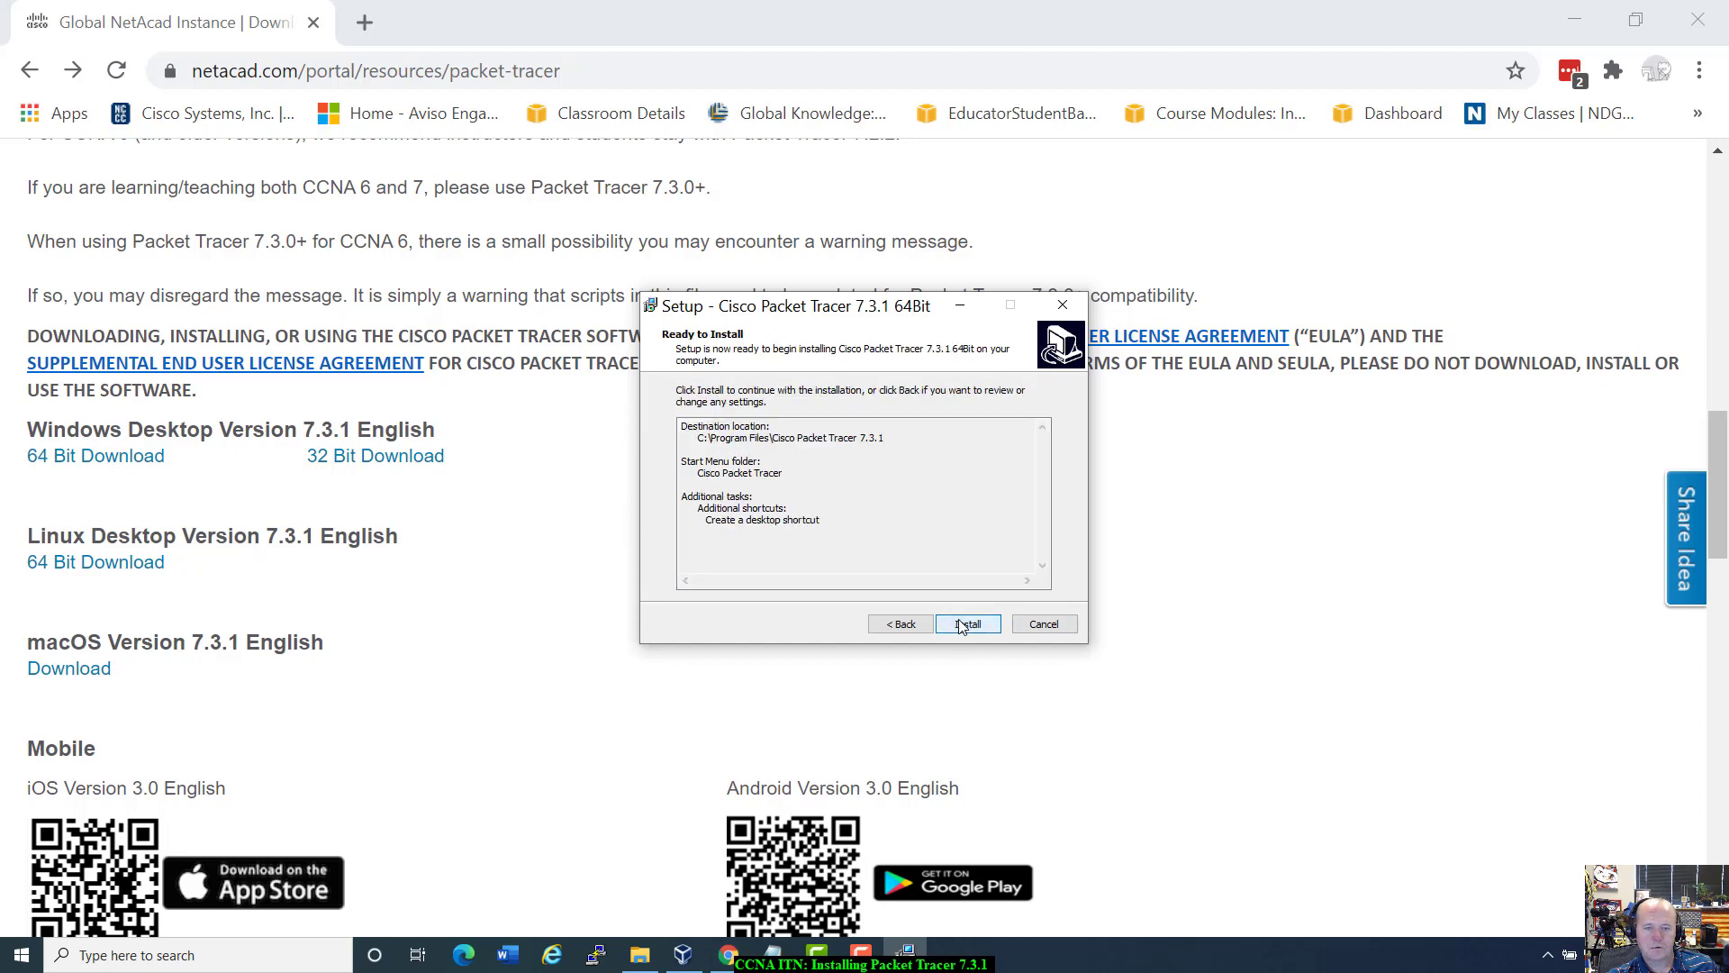
{"action": "left_click", "coordinate": [966, 624]}
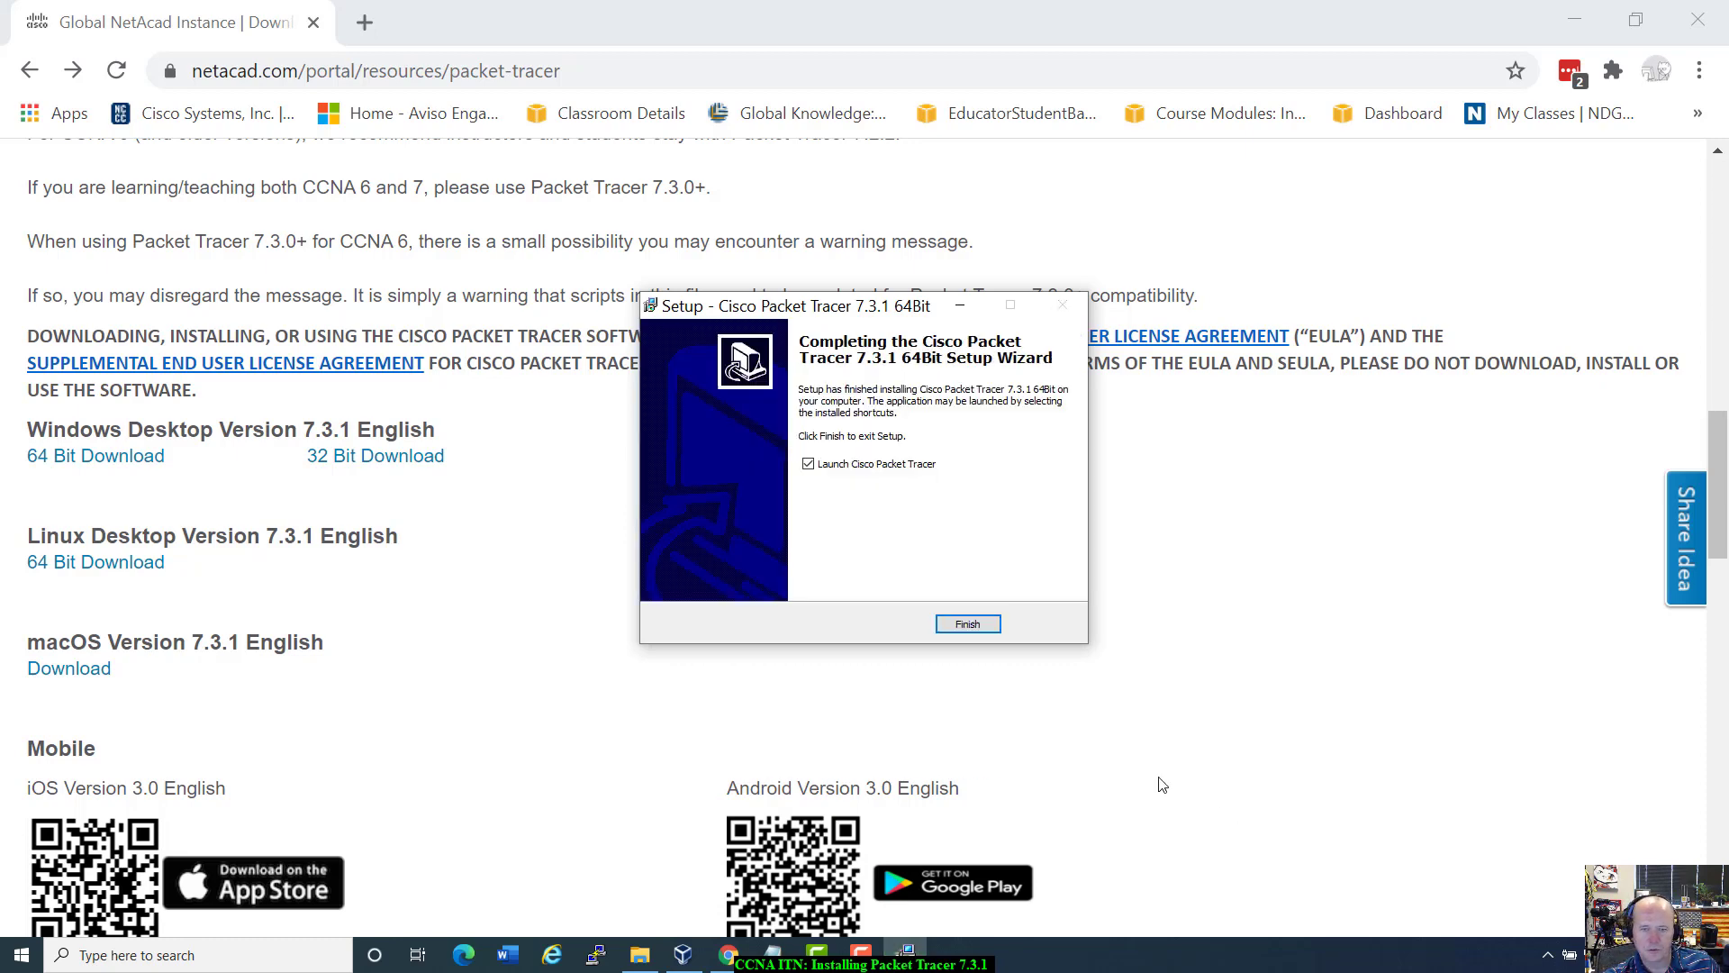
Finish the setup wizard with Launch Cisco Packet Tracer enabled and go to the email or username entry of the netacad.com login.
{"action": "left_click", "coordinate": [969, 626]}
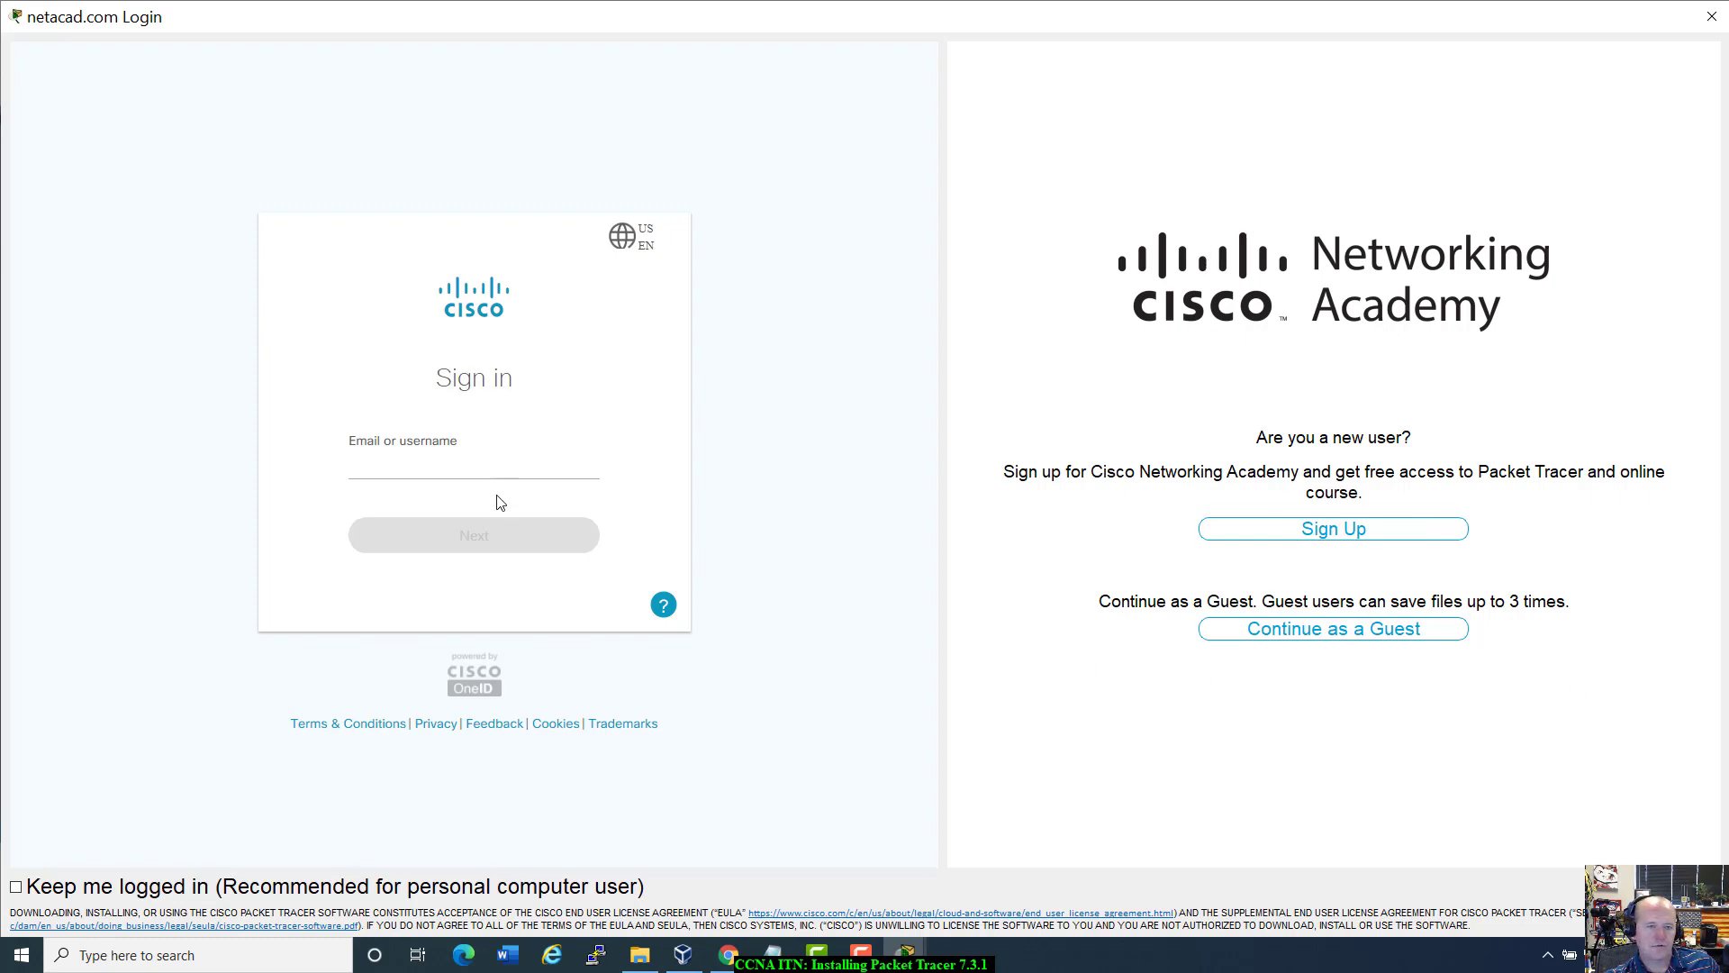
{"action": "left_click", "coordinate": [451, 461]}
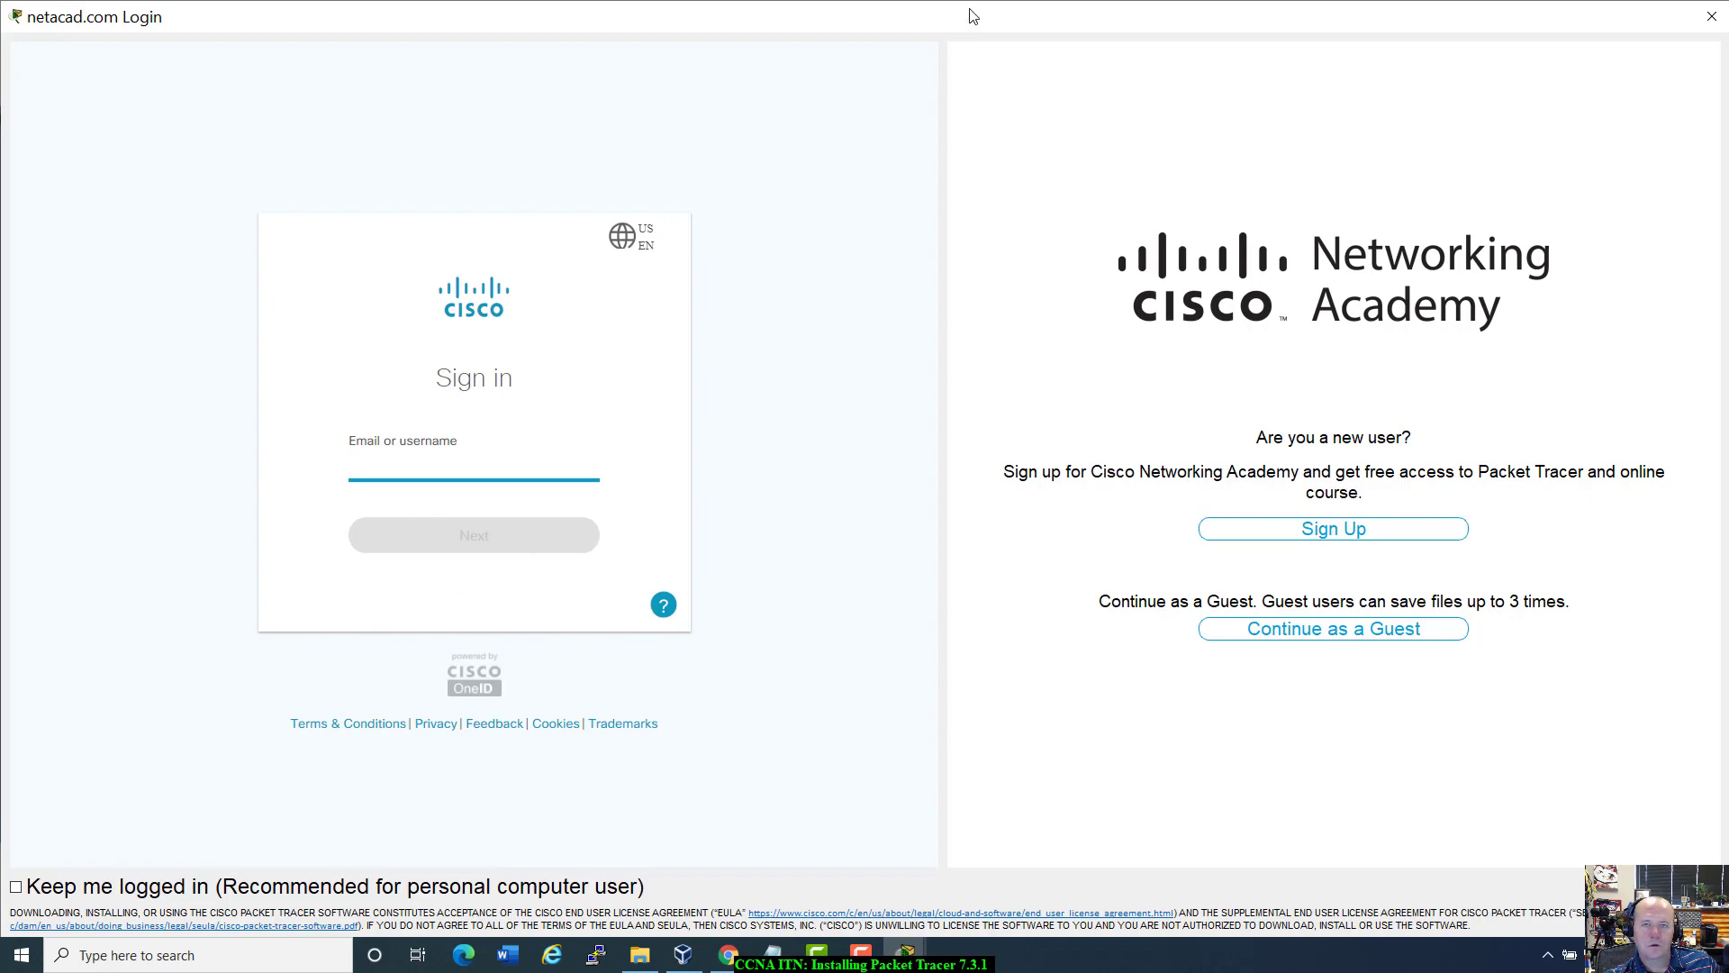
{"action": "left_click_drag", "start_coordinate": [971, 16], "coordinate": [0, 81]}
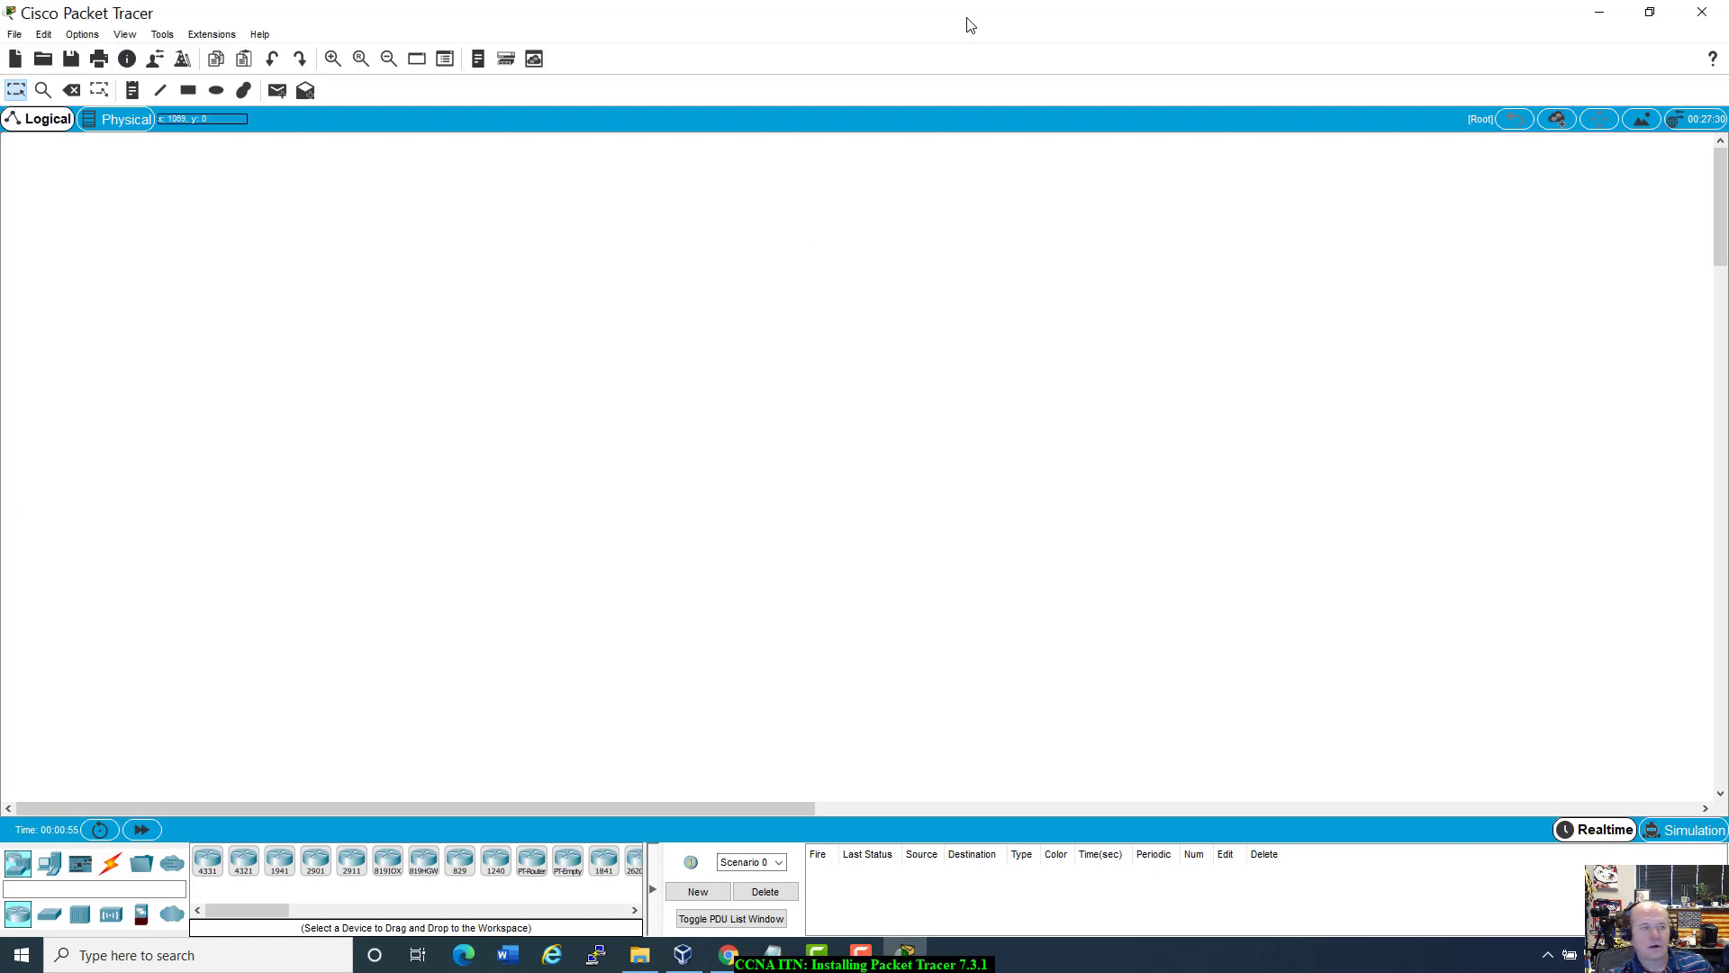
{"action": "left_click_drag", "start_coordinate": [970, 25], "coordinate": [933, 59]}
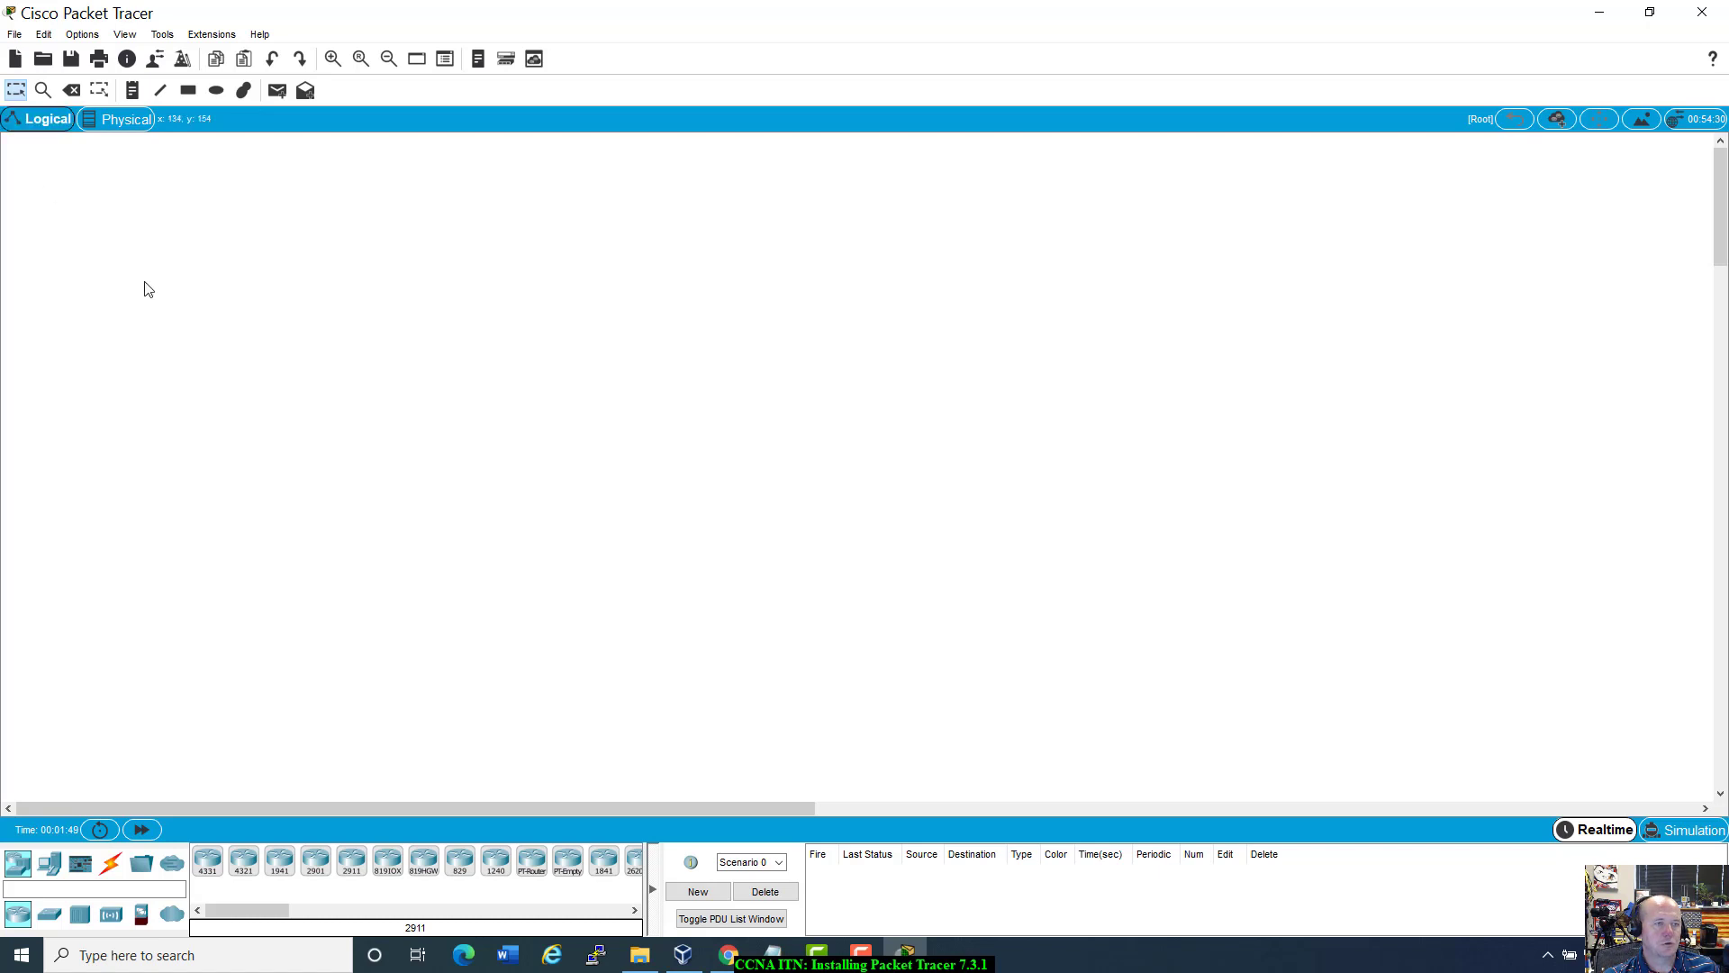
Examine the Physical workspace's intercity map around Home City, then return to the Logical workspace.
{"action": "left_click", "coordinate": [110, 133]}
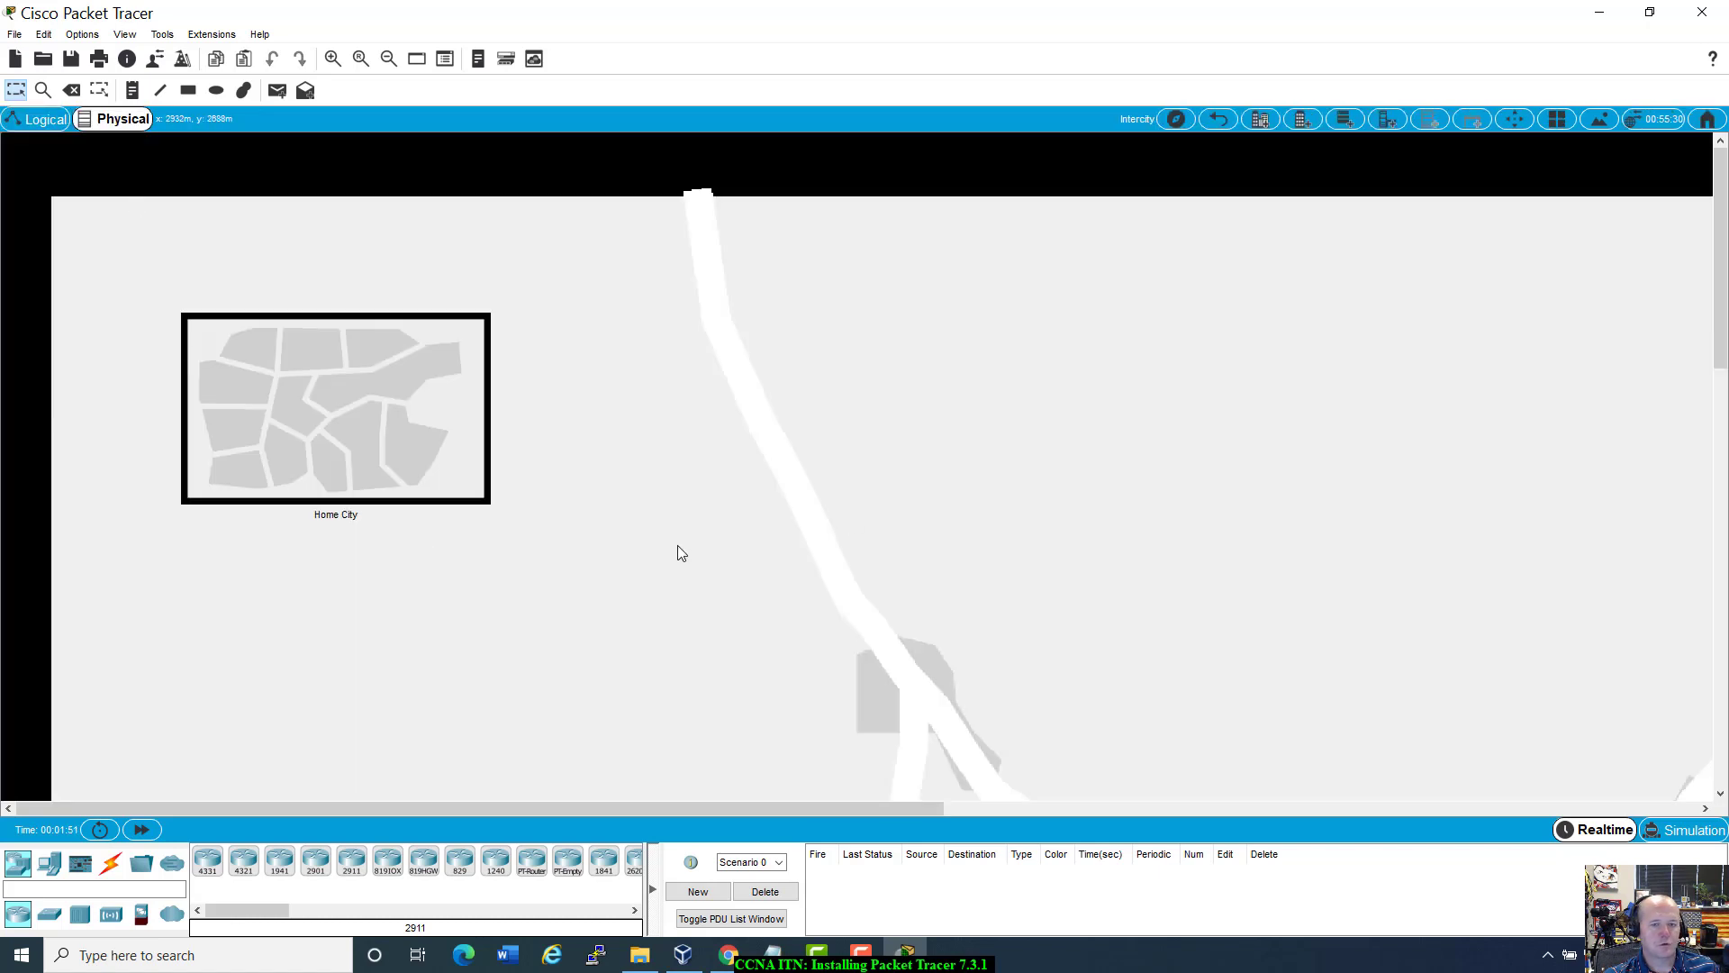
{"action": "scroll", "coordinate": [856, 497], "scroll_direction": "down", "scroll_amount": 5}
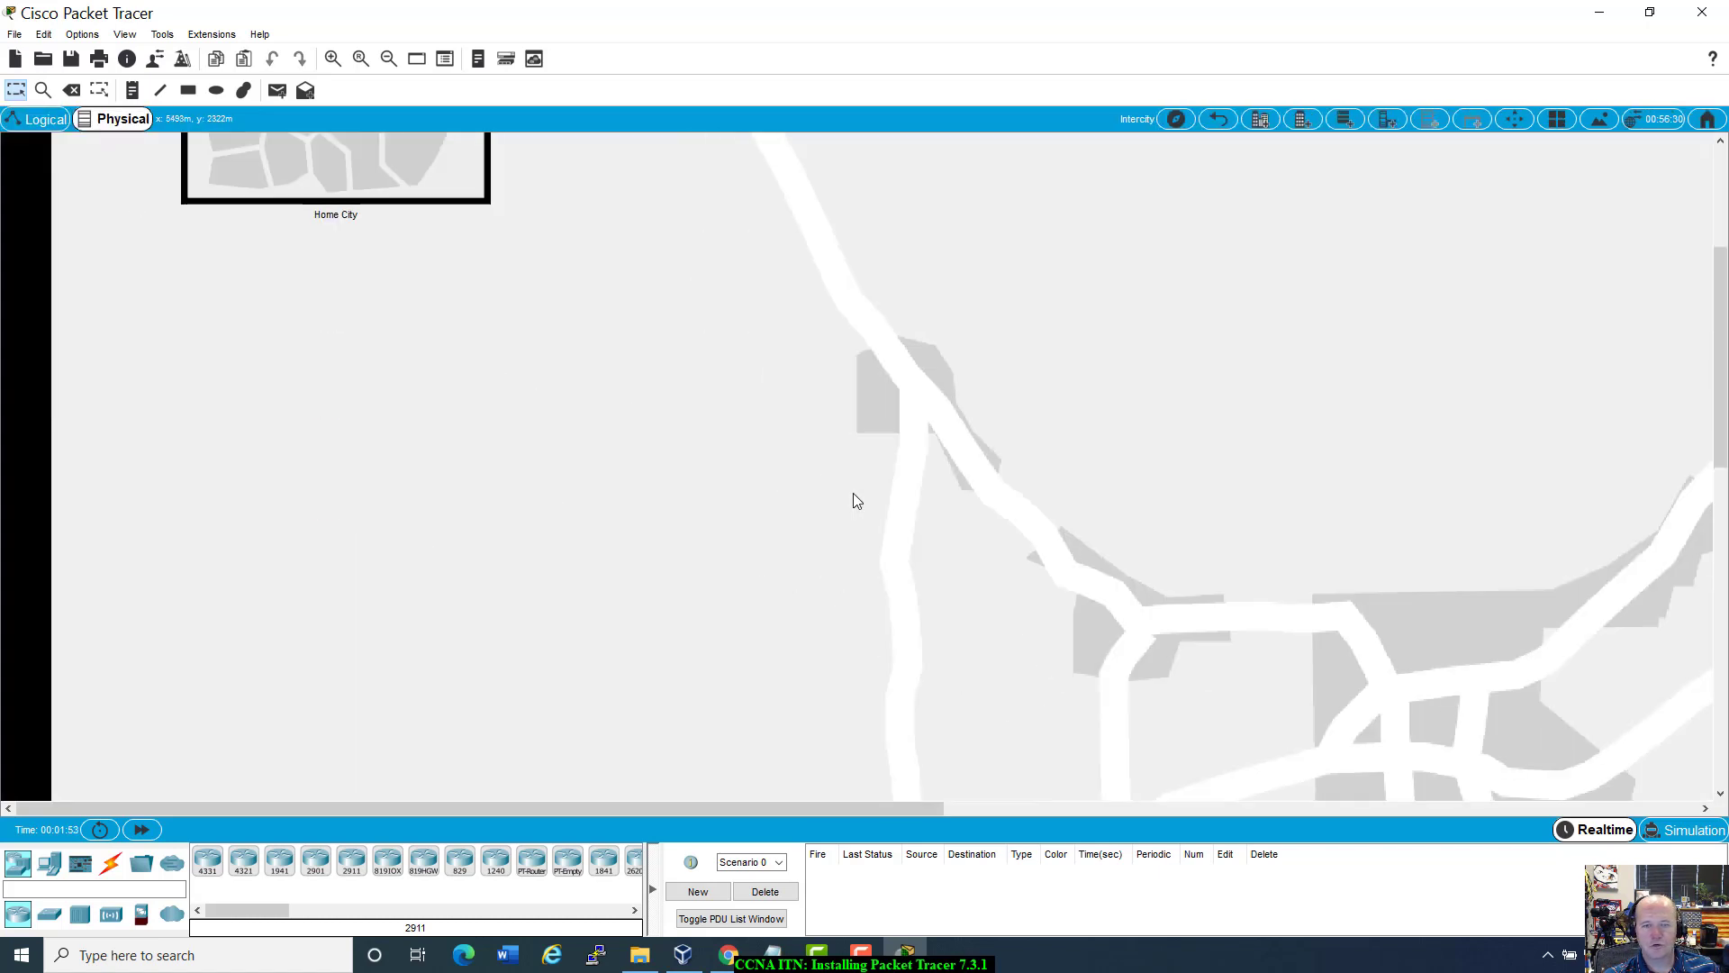
{"action": "scroll", "coordinate": [856, 501], "scroll_direction": "up", "scroll_amount": 5}
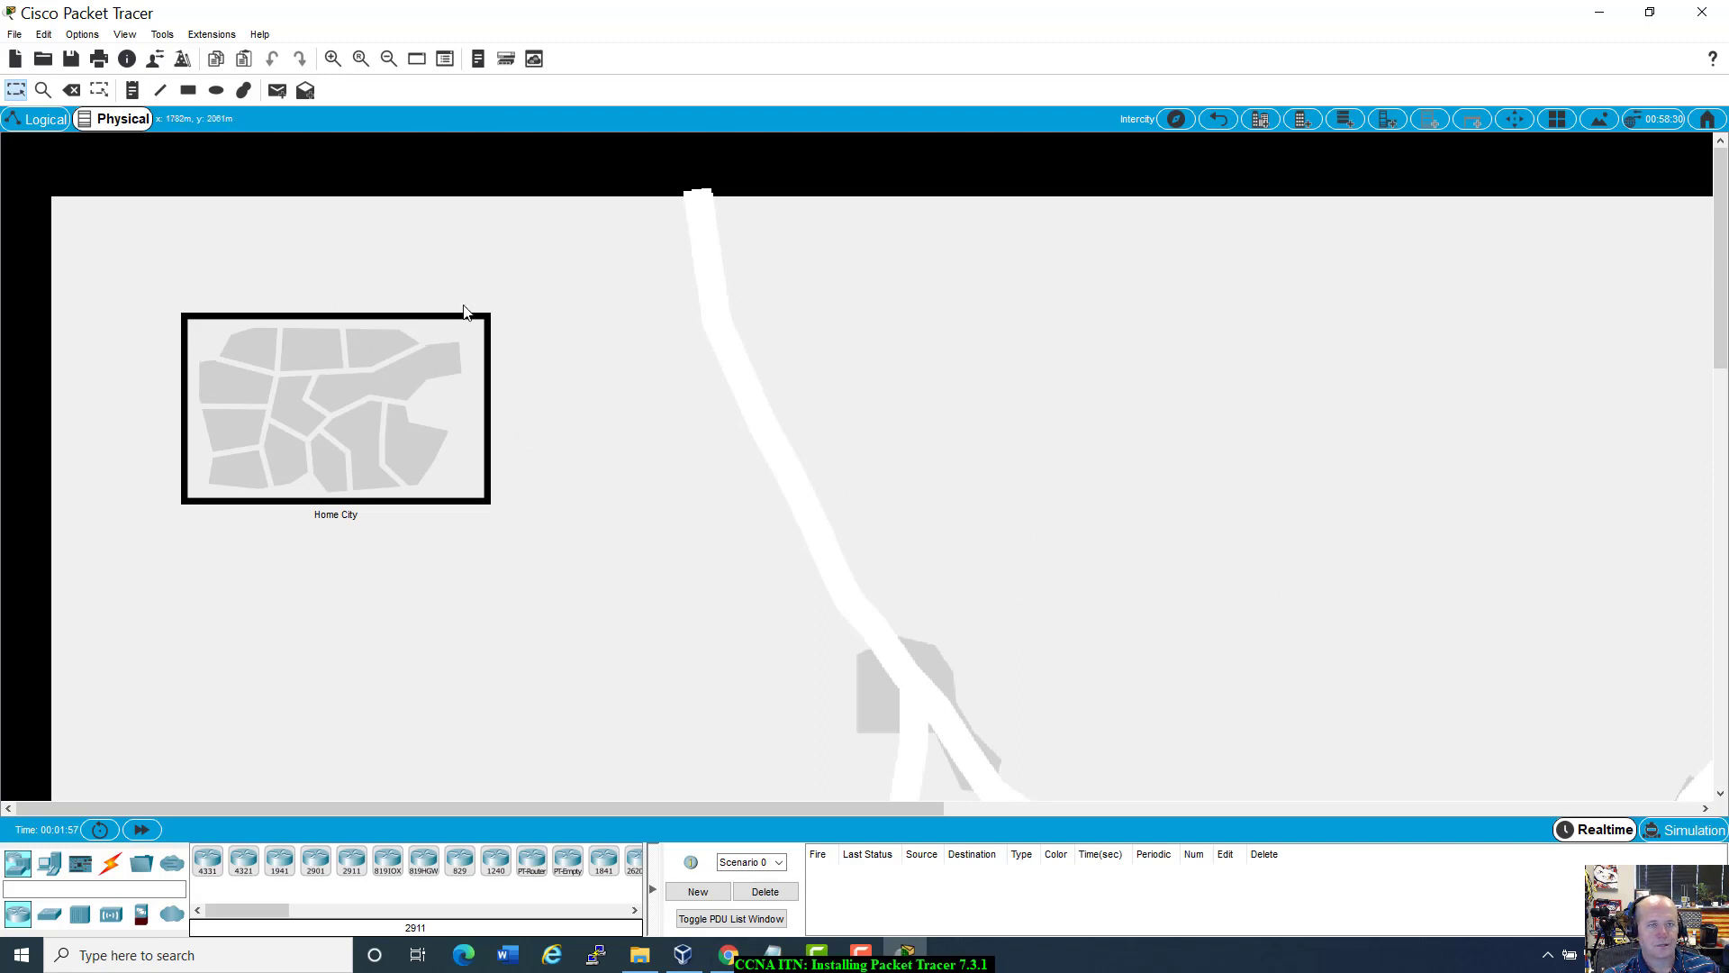
{"action": "scroll", "coordinate": [783, 527], "scroll_direction": "down", "scroll_amount": 5}
{"action": "scroll", "coordinate": [783, 529], "scroll_direction": "up", "scroll_amount": 5}
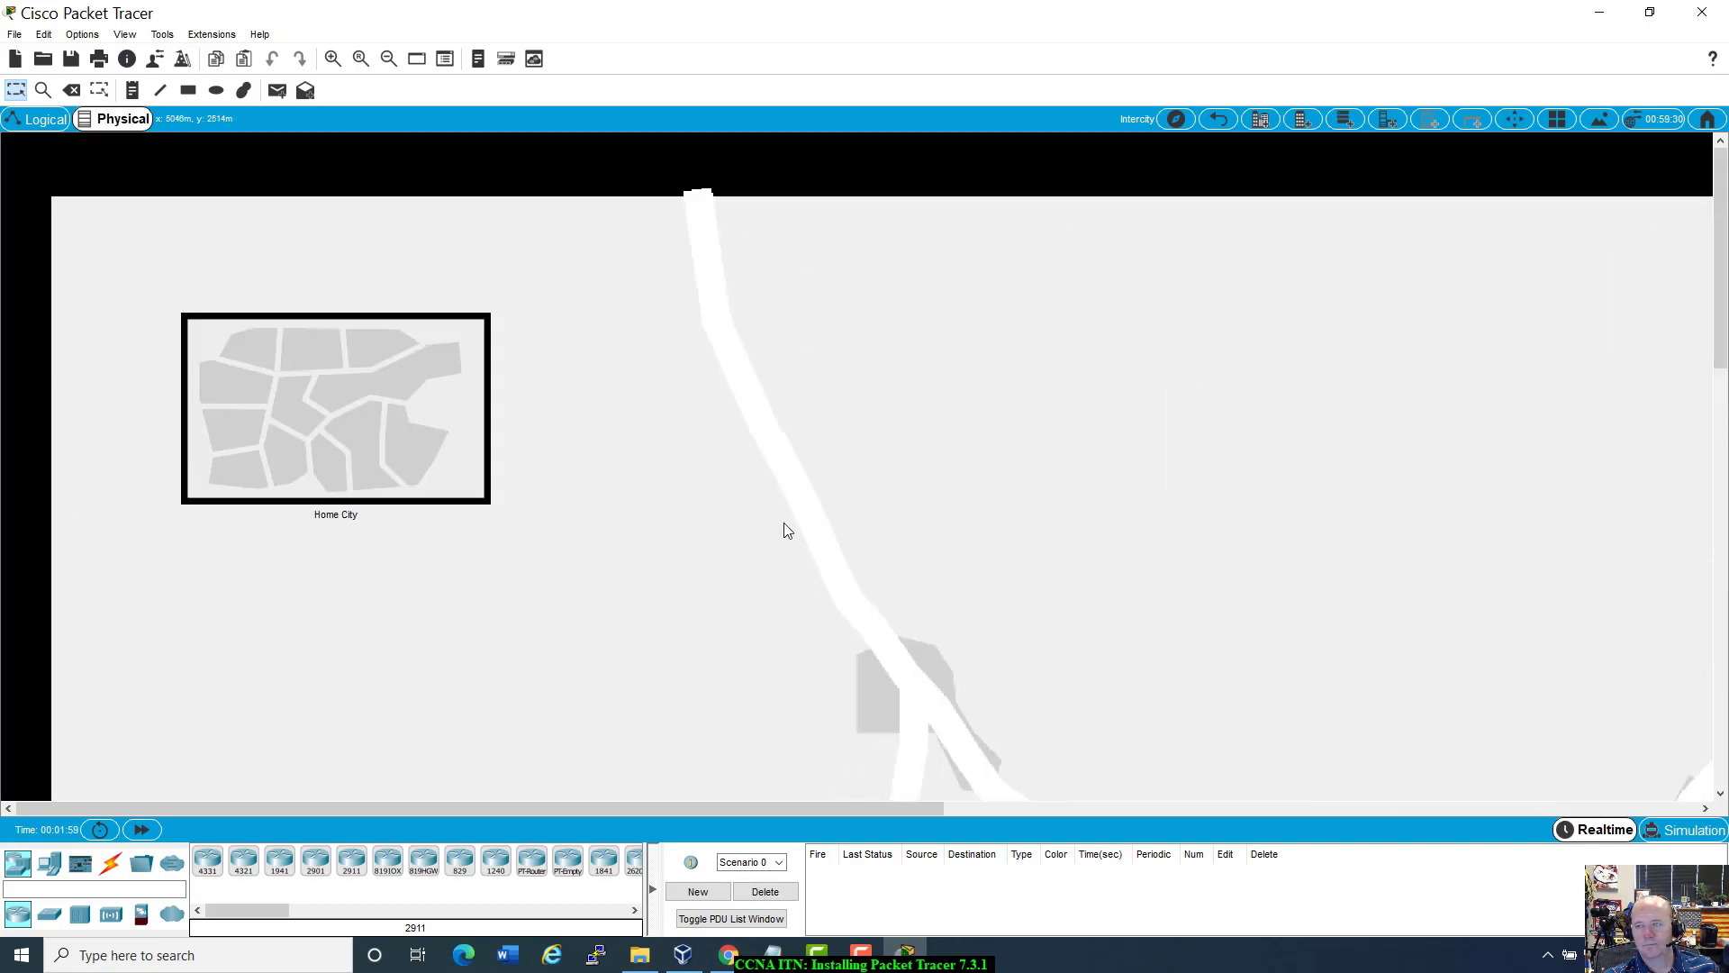
{"action": "left_click", "coordinate": [27, 121]}
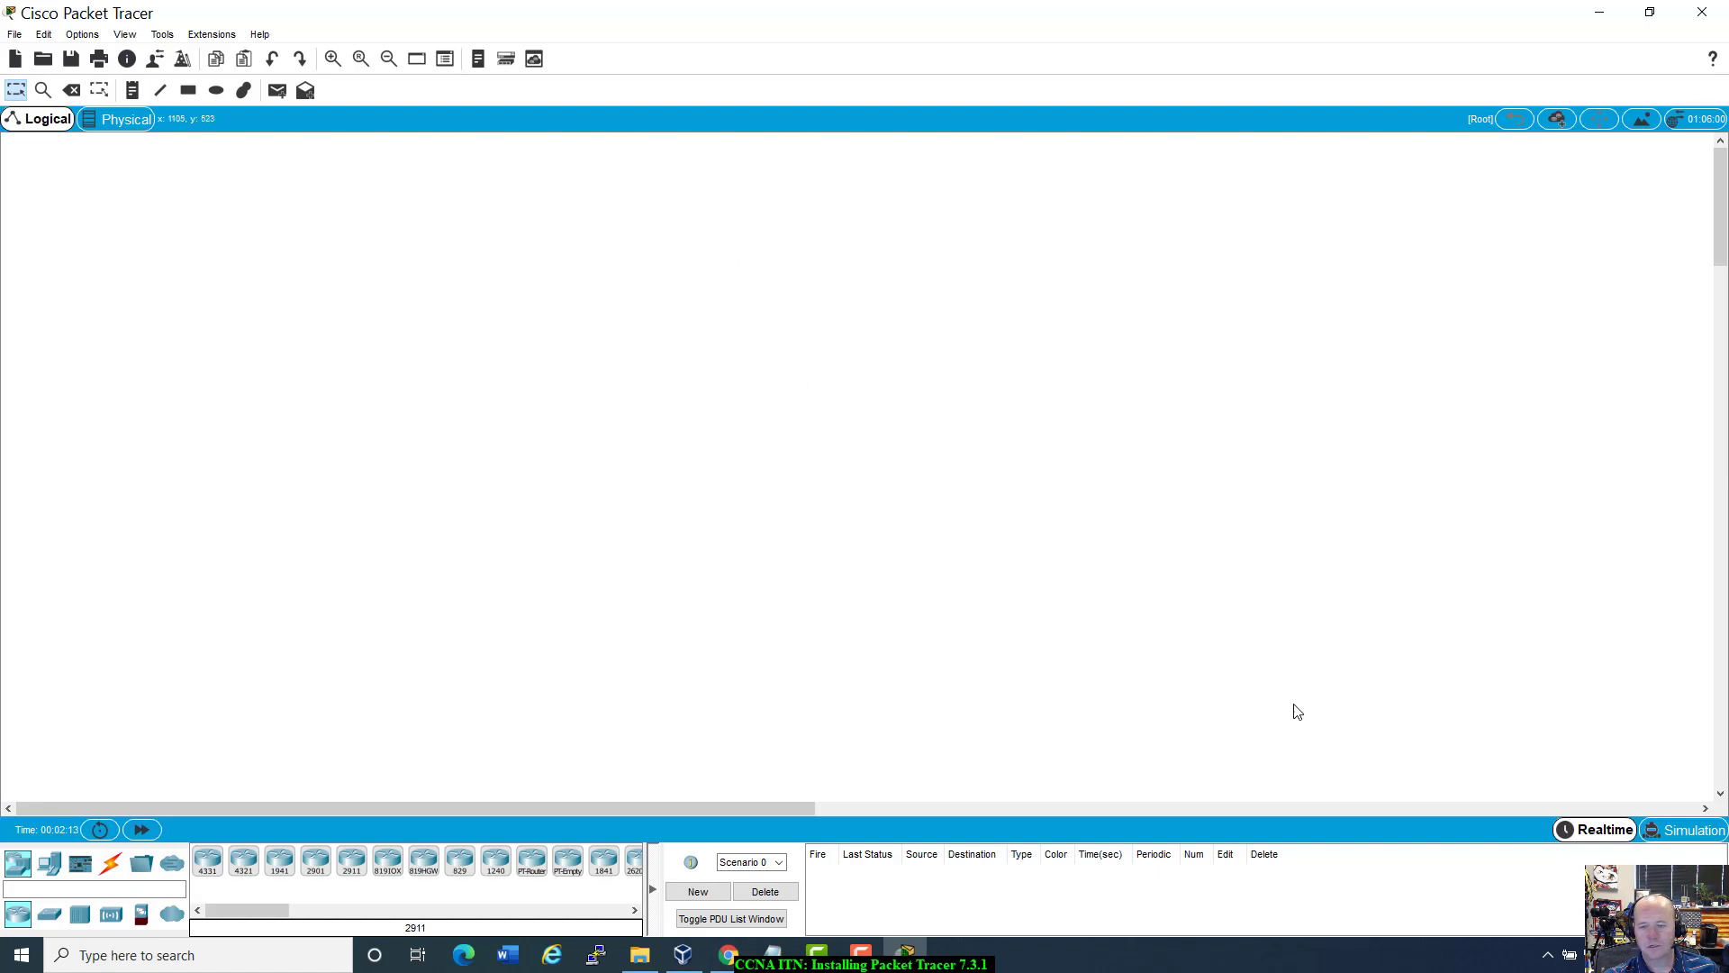
Look at Simulation mode with its event list and play controls, close the Simulation Panel, and return to Realtime mode.
{"action": "left_click", "coordinate": [1673, 842]}
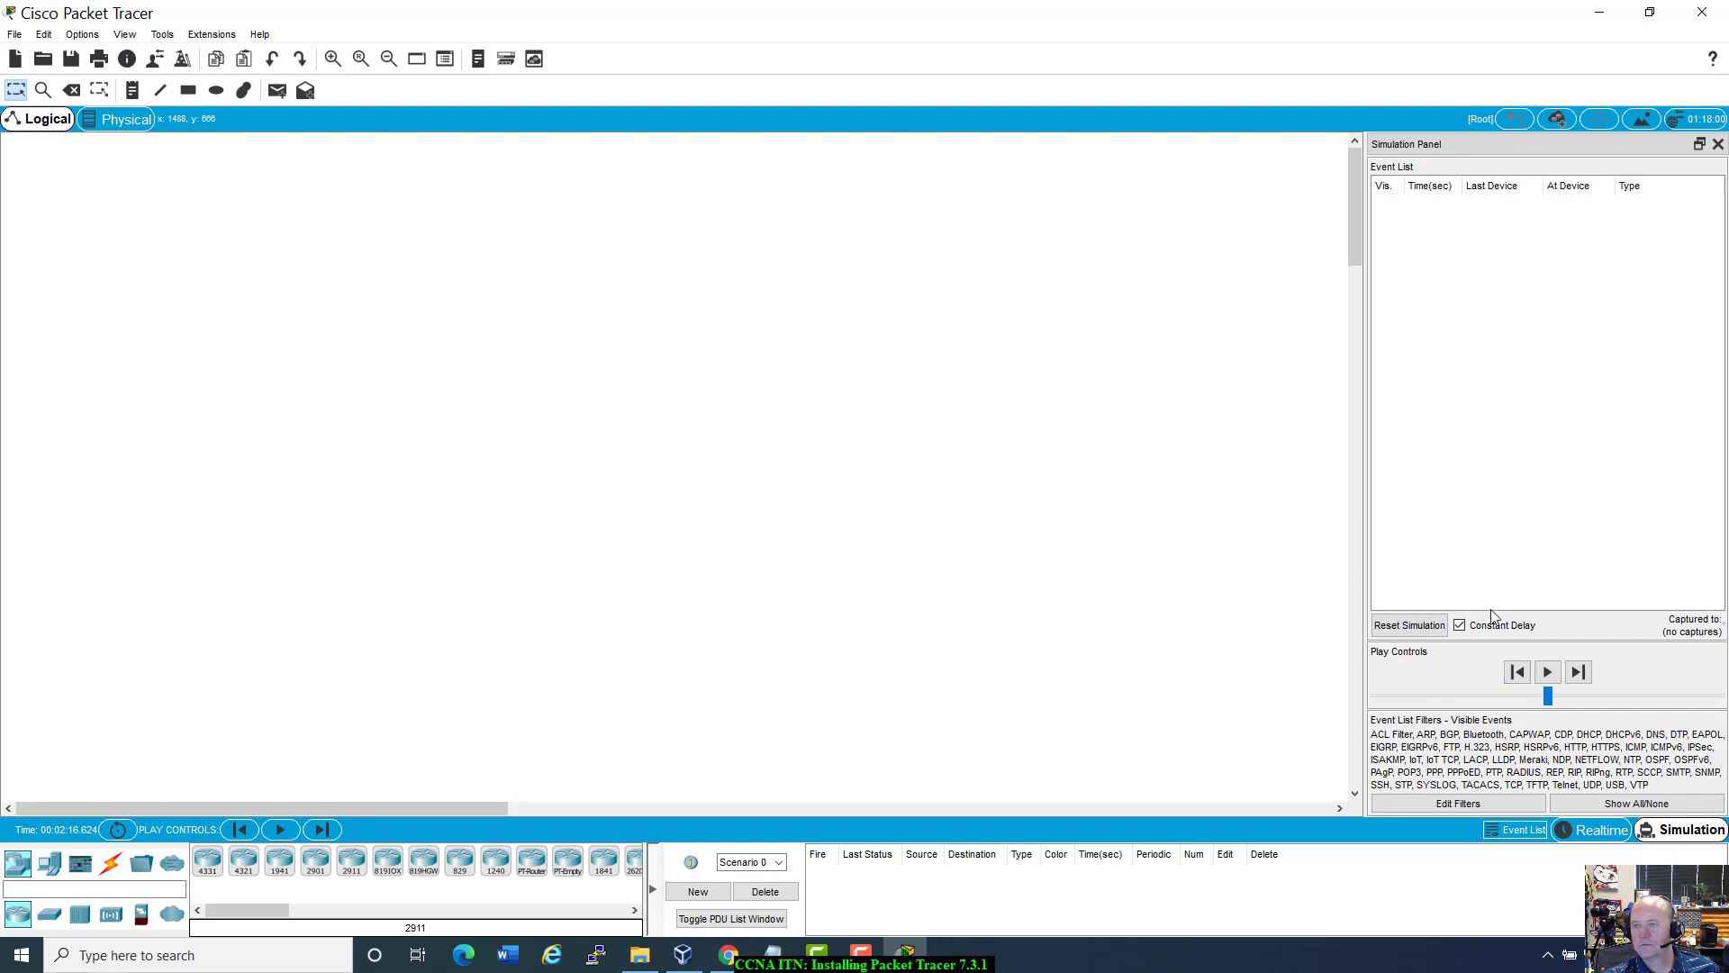
{"action": "left_click", "coordinate": [1718, 146]}
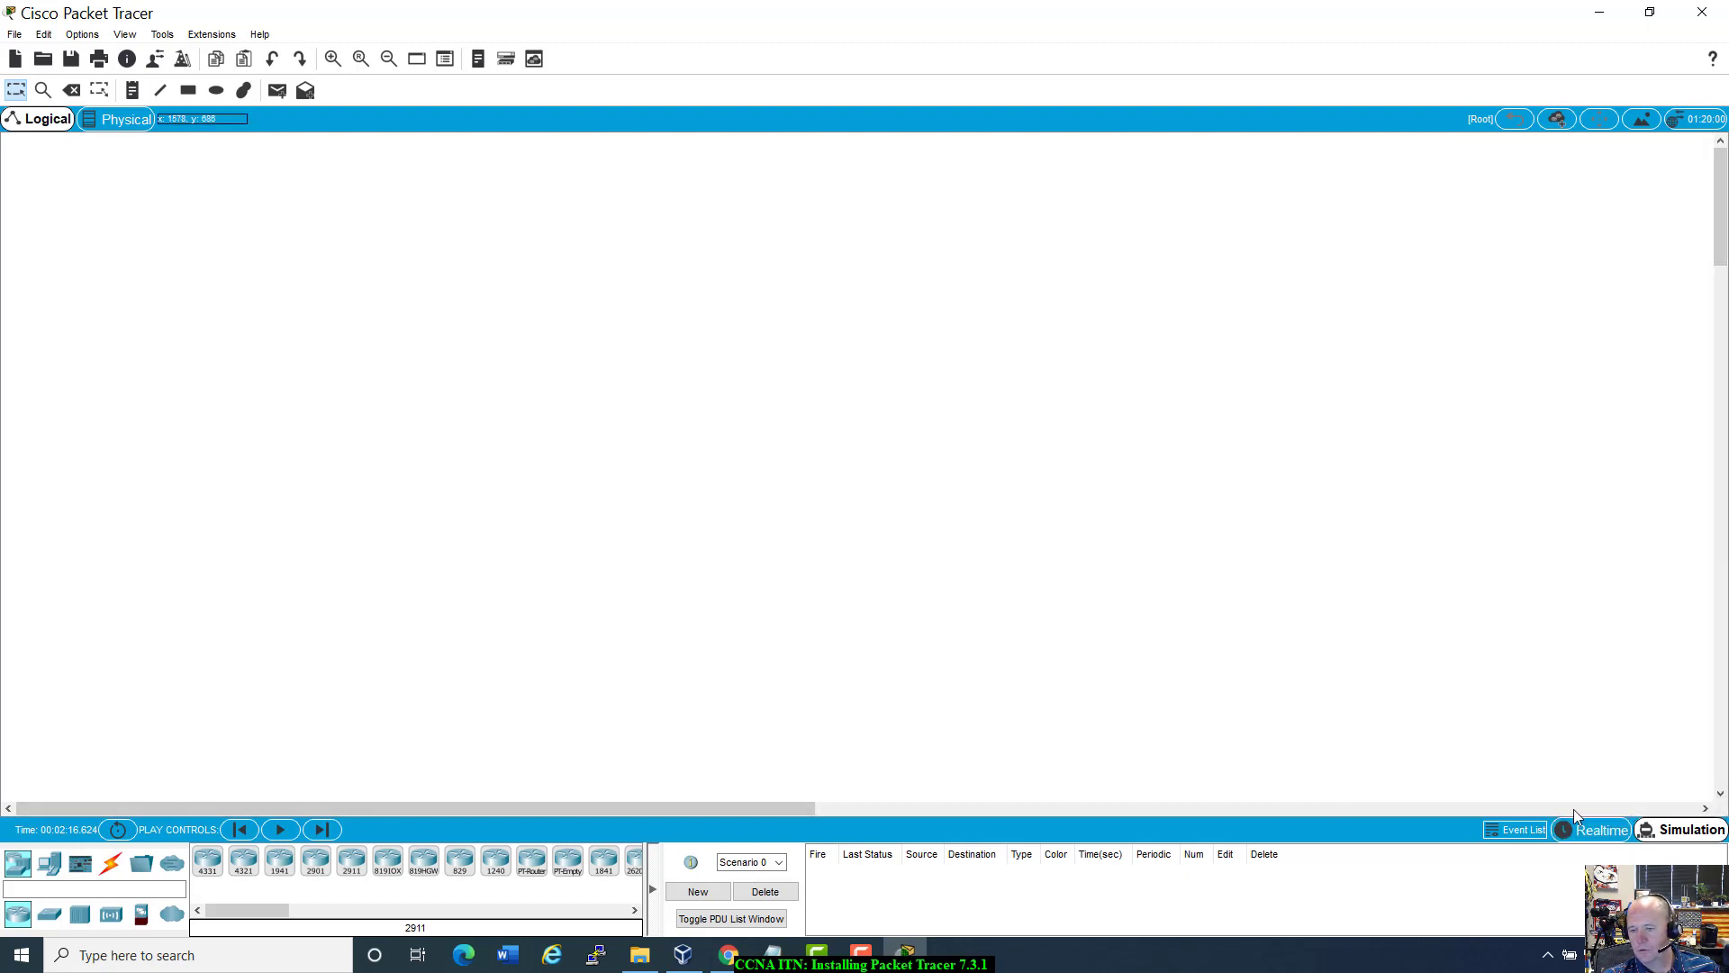
{"action": "left_click", "coordinate": [1596, 833]}
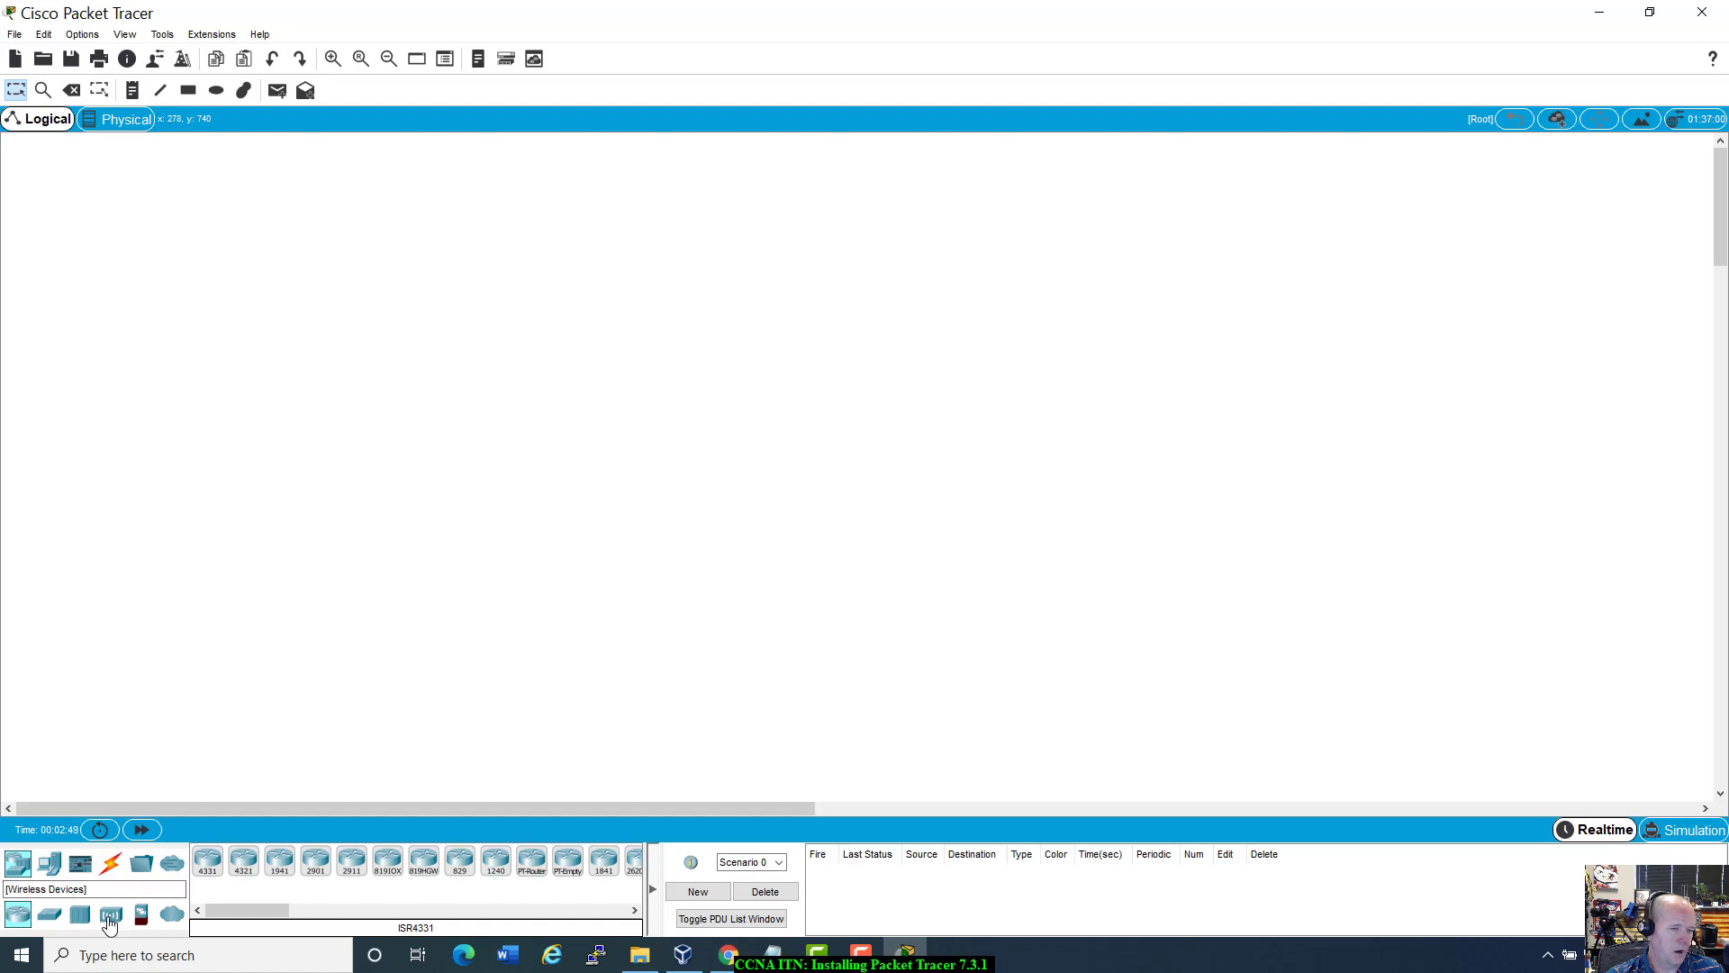
Examine the End Devices, Components, Connections and Network Devices categories, including the serial cable types, ending on Connections.
{"action": "left_click", "coordinate": [48, 868]}
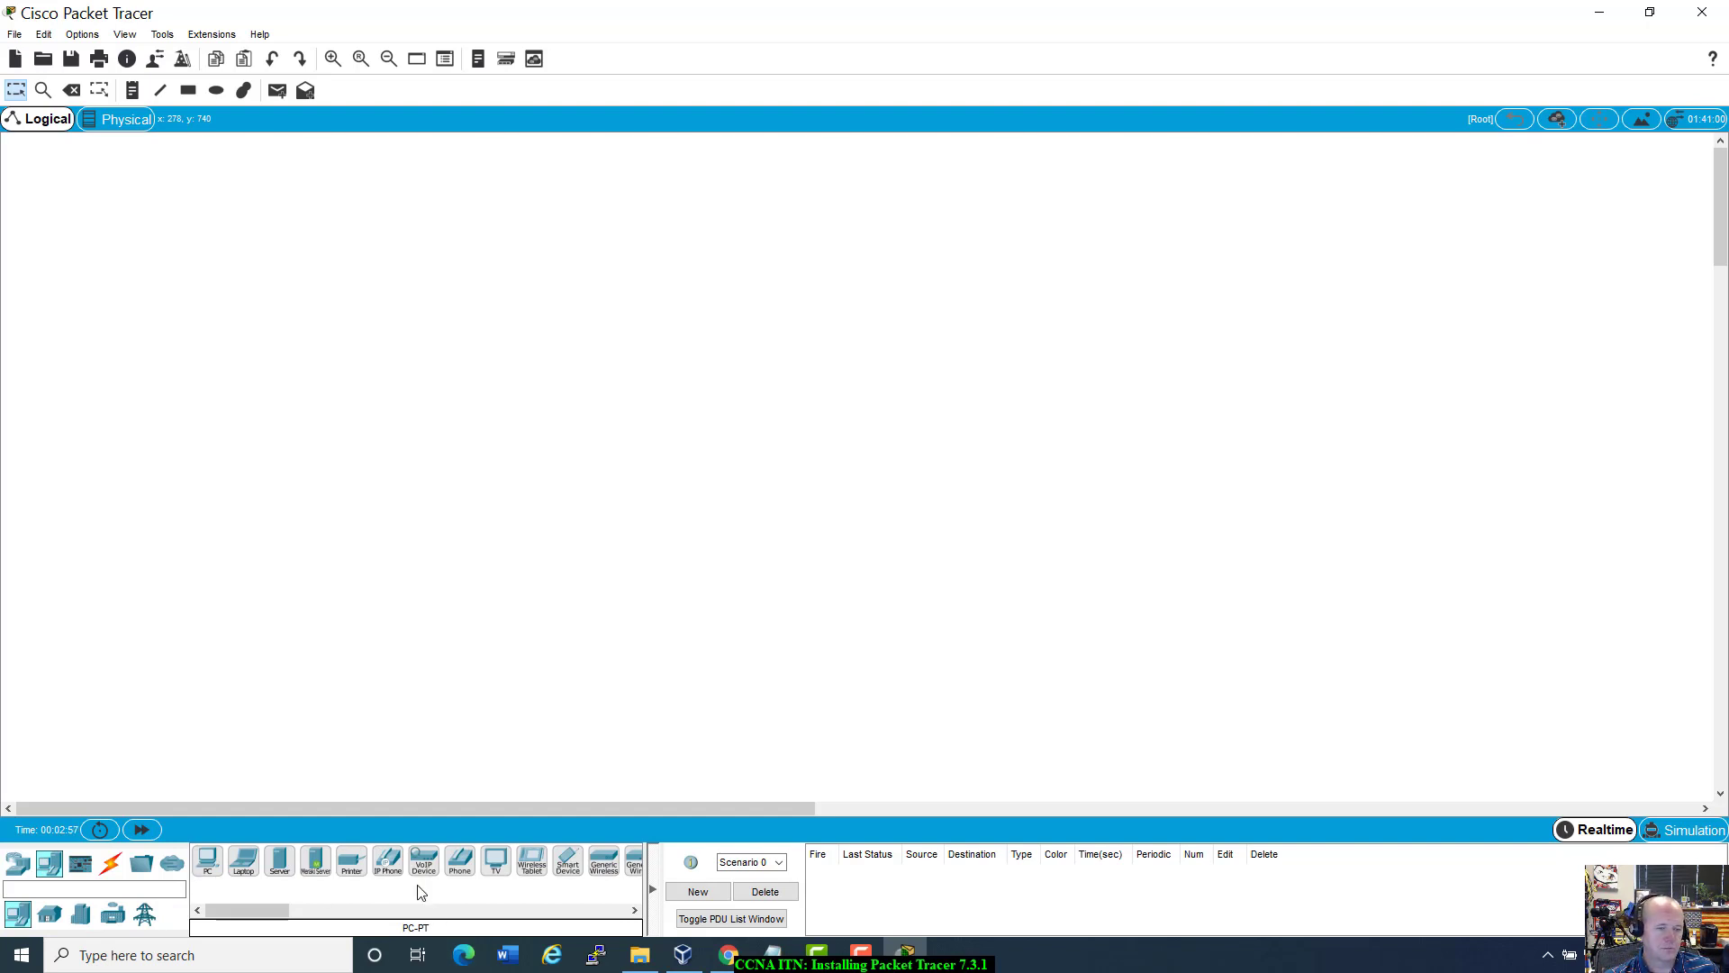
{"action": "left_click", "coordinate": [80, 866]}
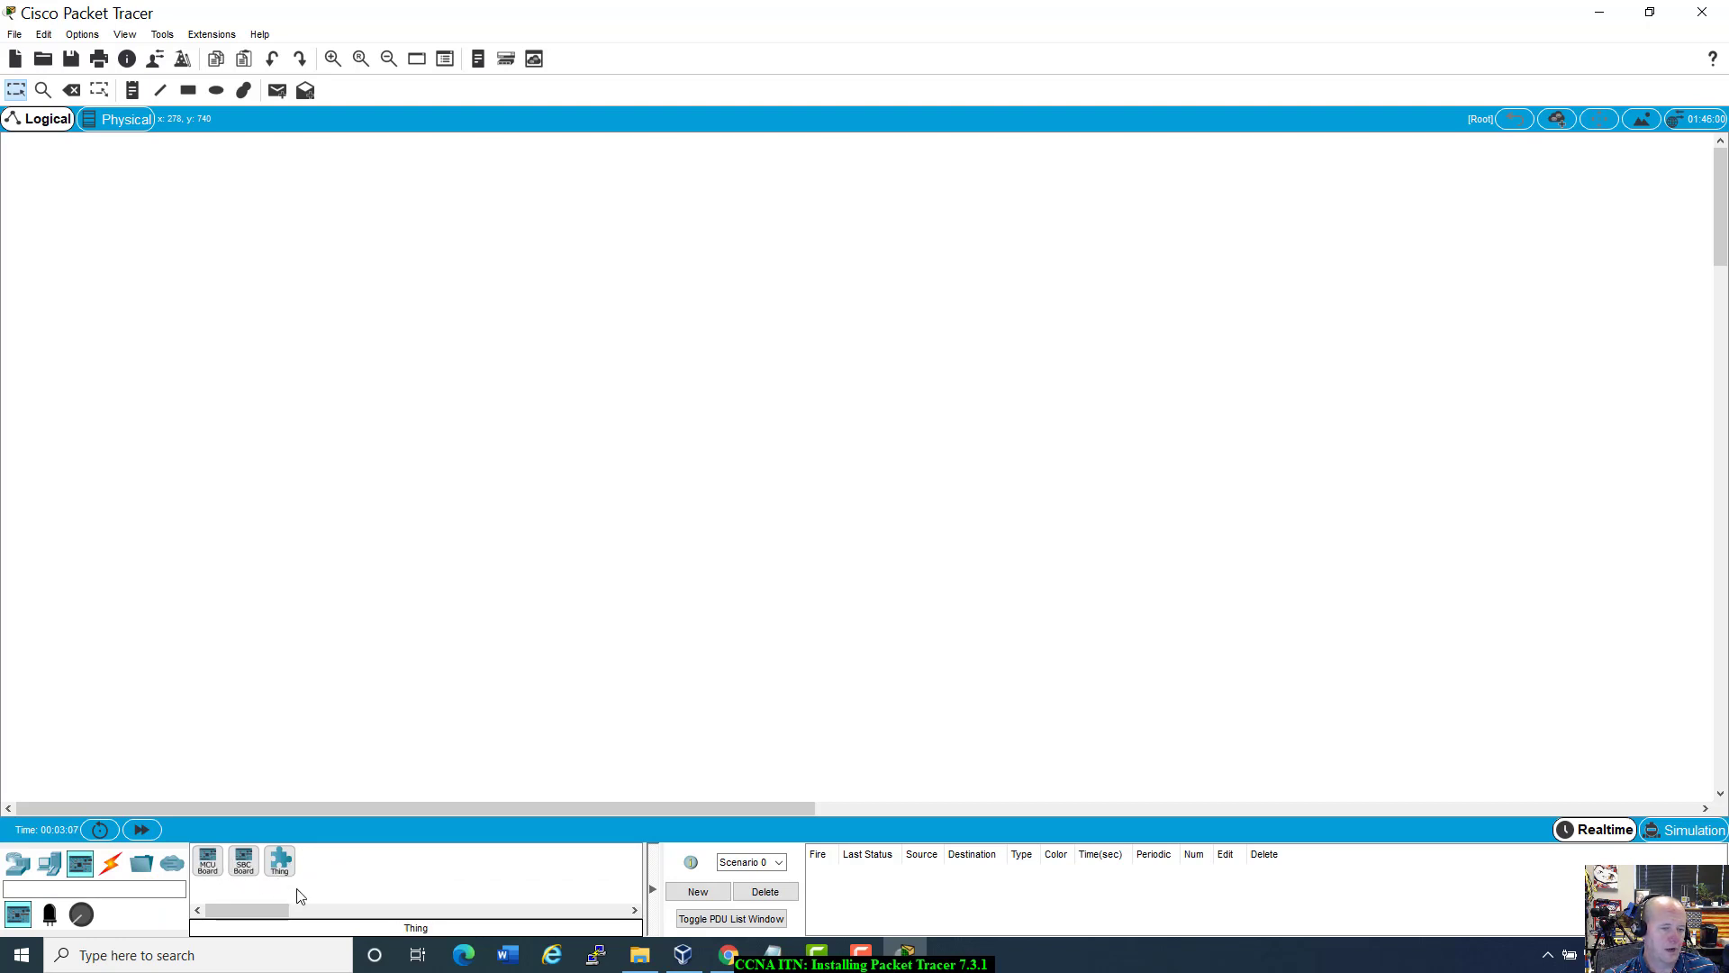
{"action": "left_click", "coordinate": [112, 865]}
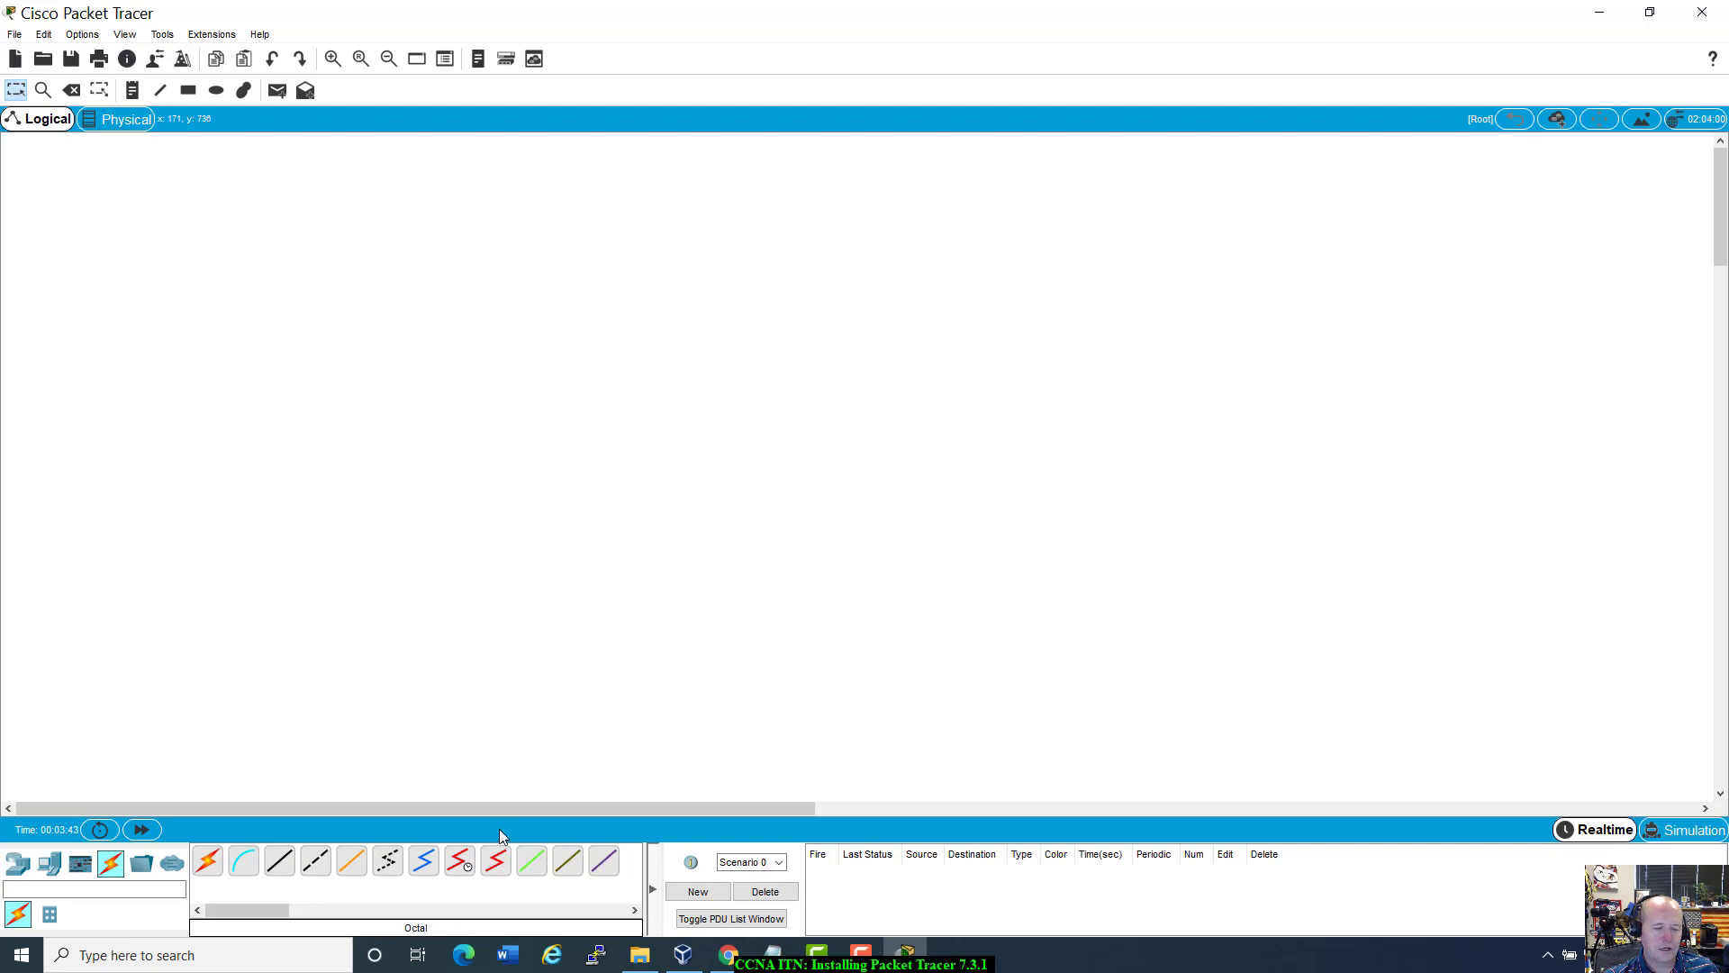
{"action": "left_click", "coordinate": [466, 860]}
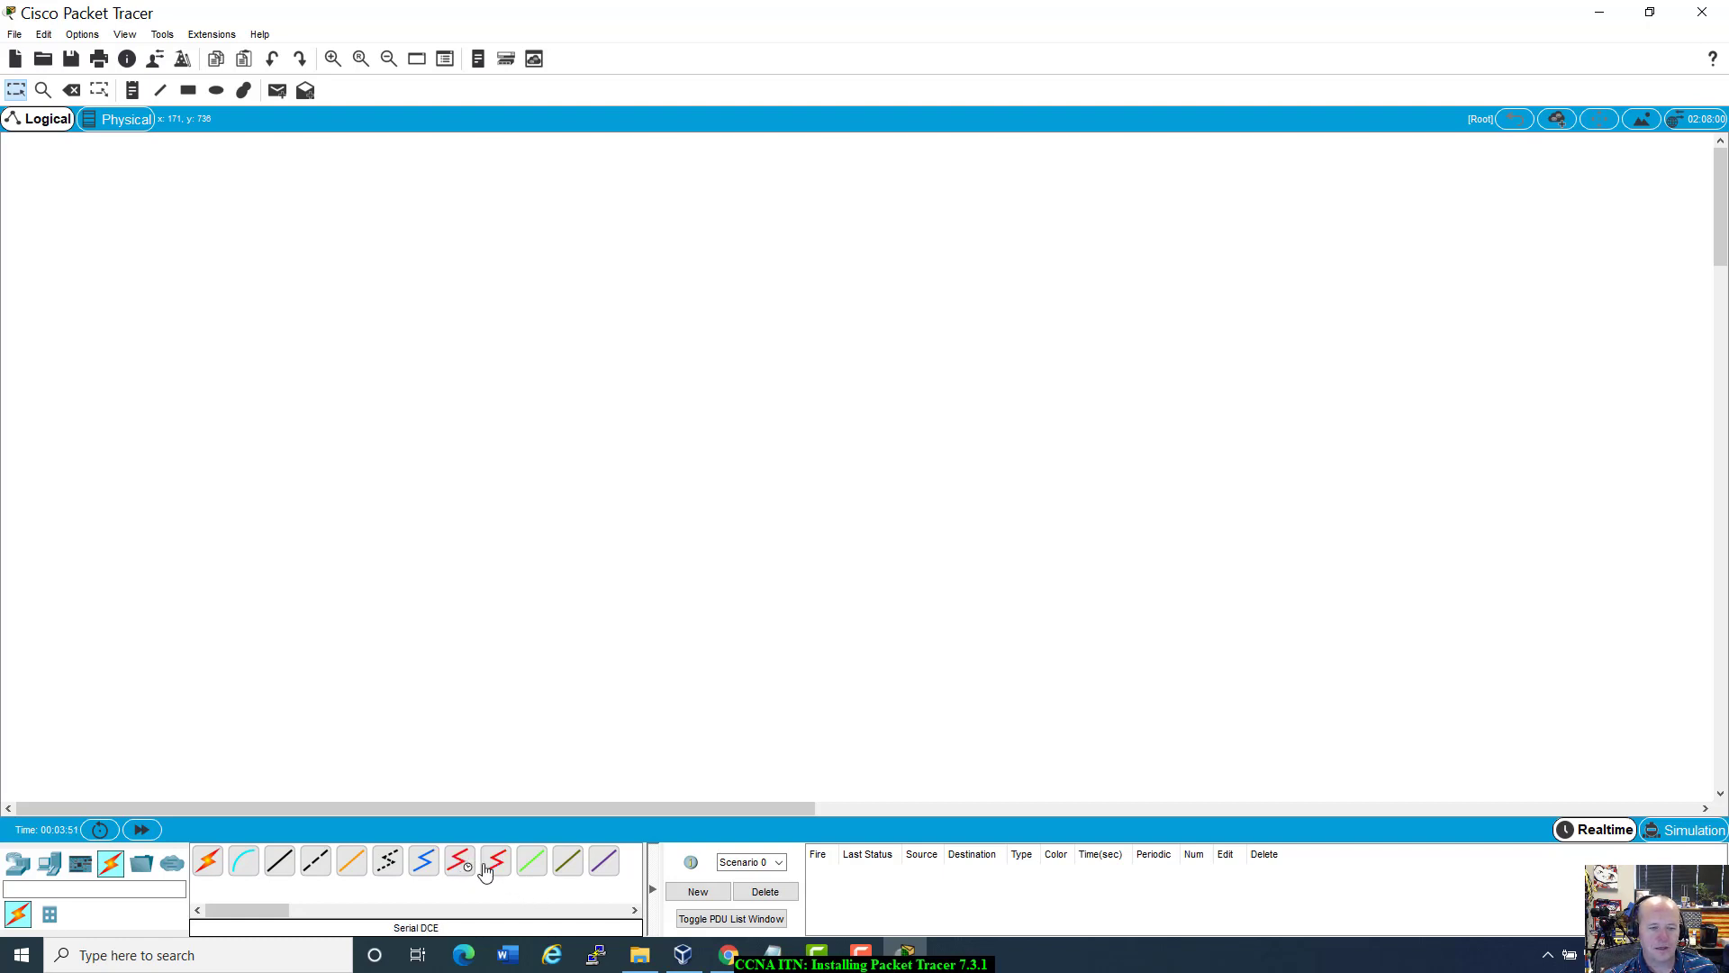
{"action": "left_click", "coordinate": [457, 860]}
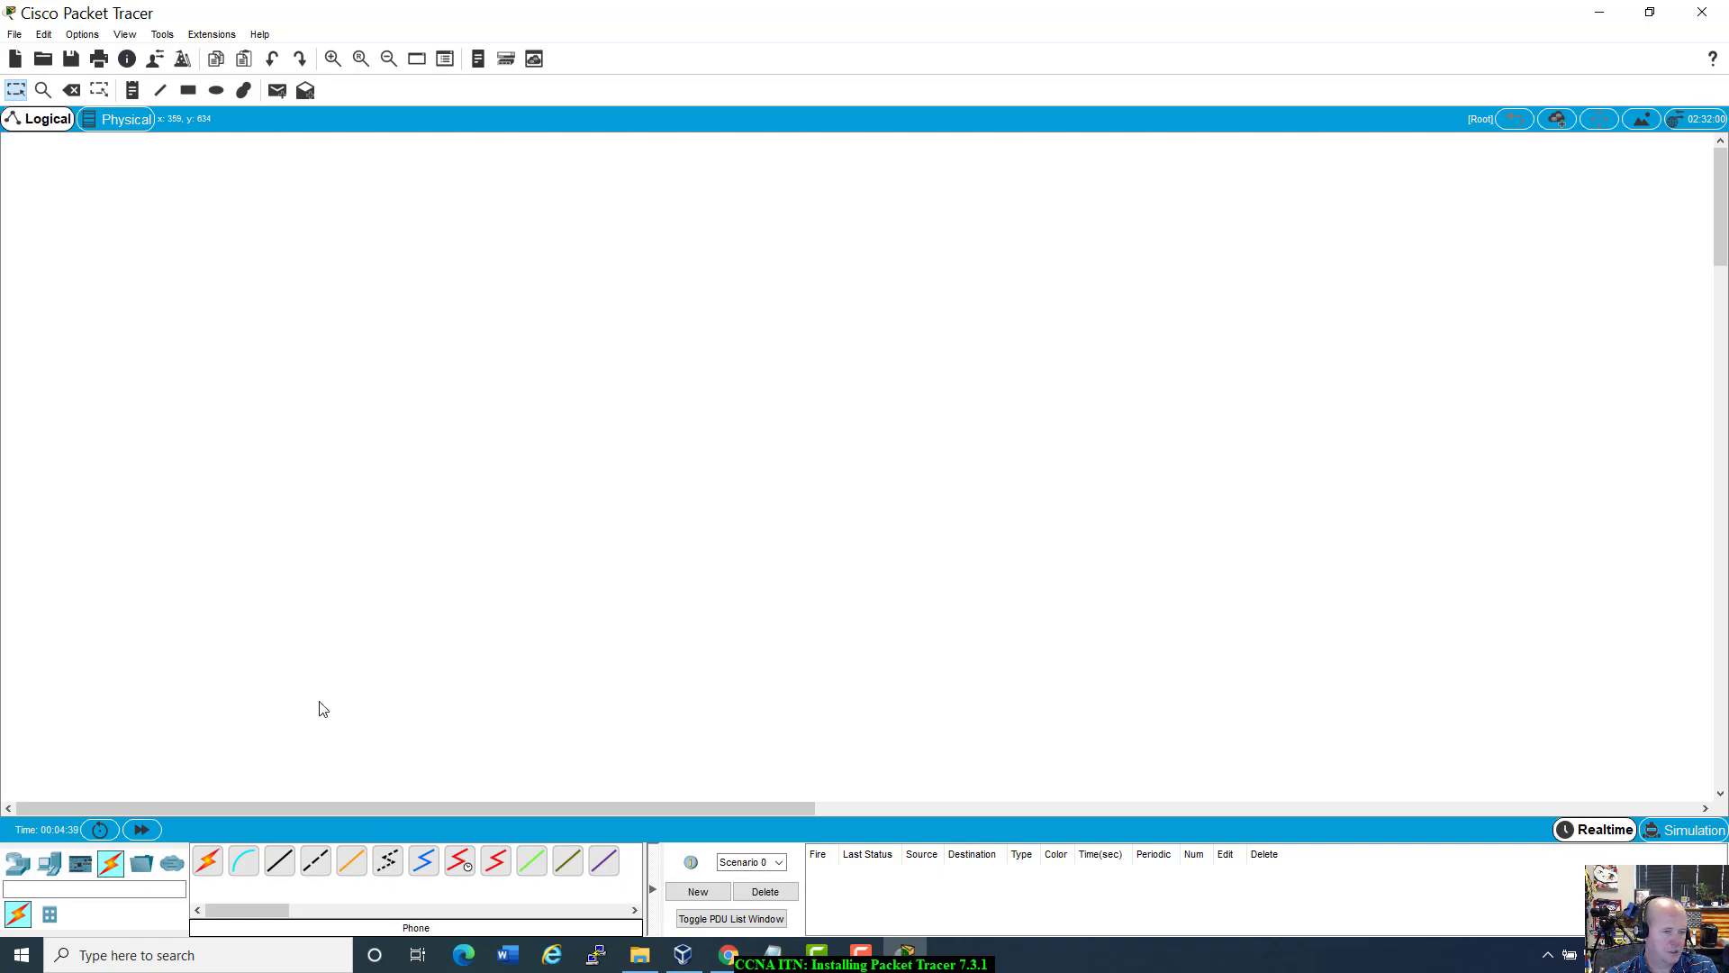
{"action": "left_click", "coordinate": [21, 870]}
{"action": "left_click", "coordinate": [52, 866]}
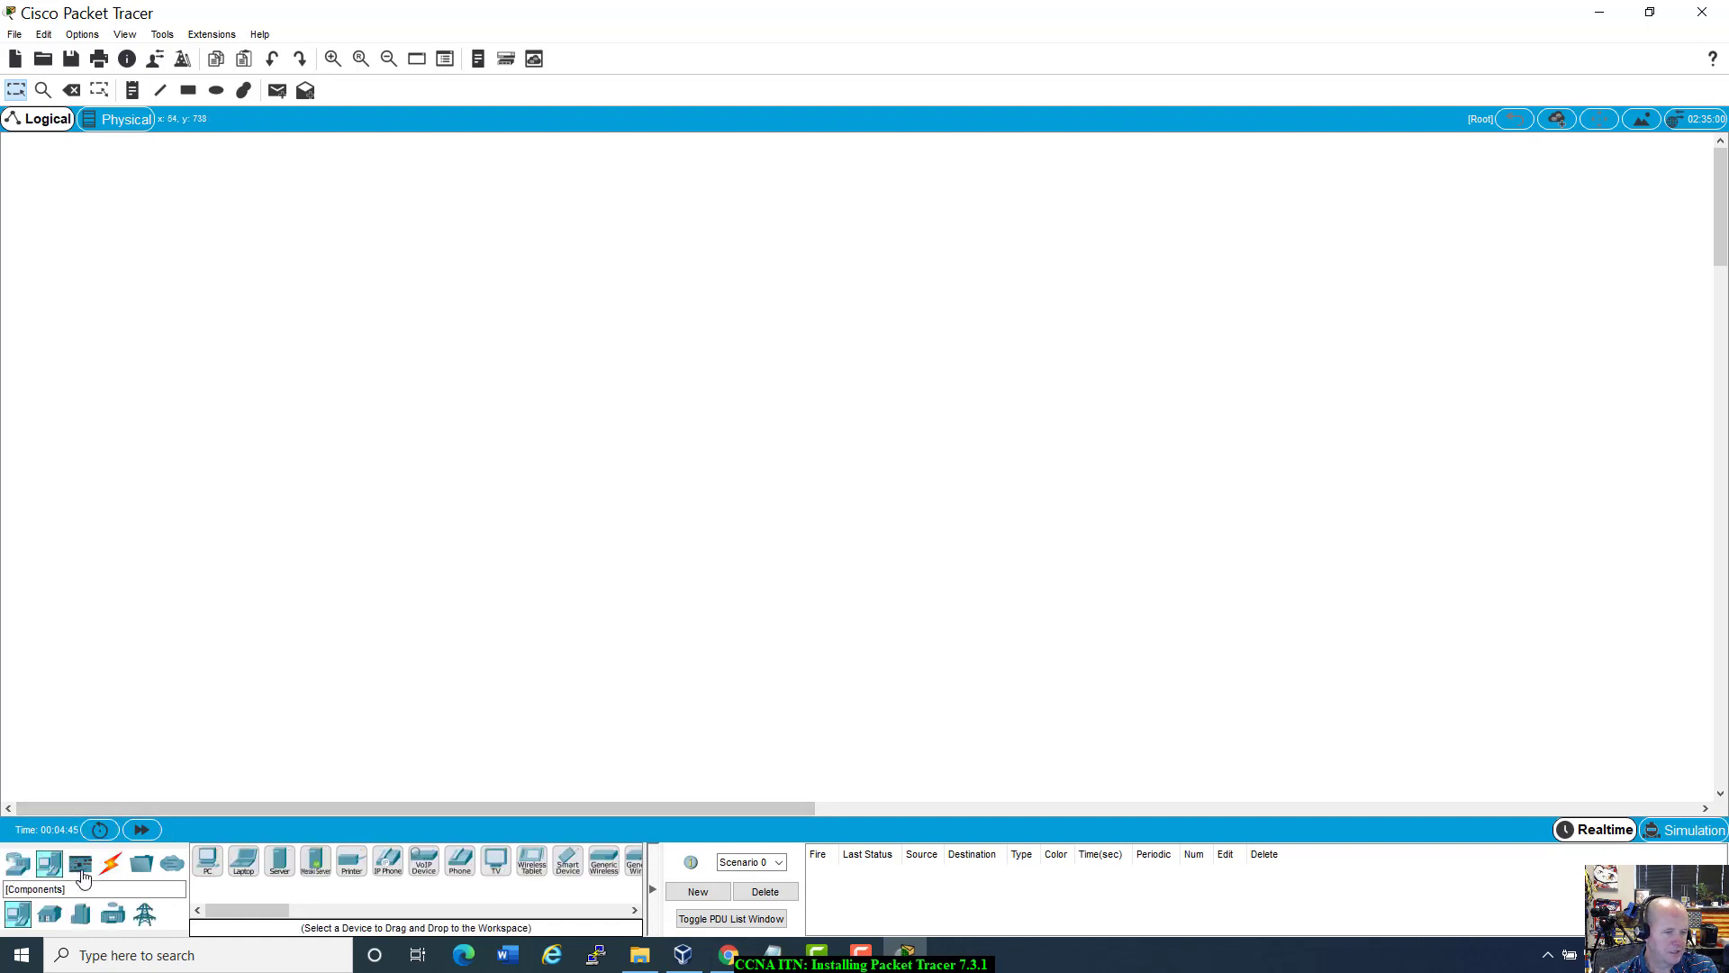
{"action": "left_click", "coordinate": [116, 870]}
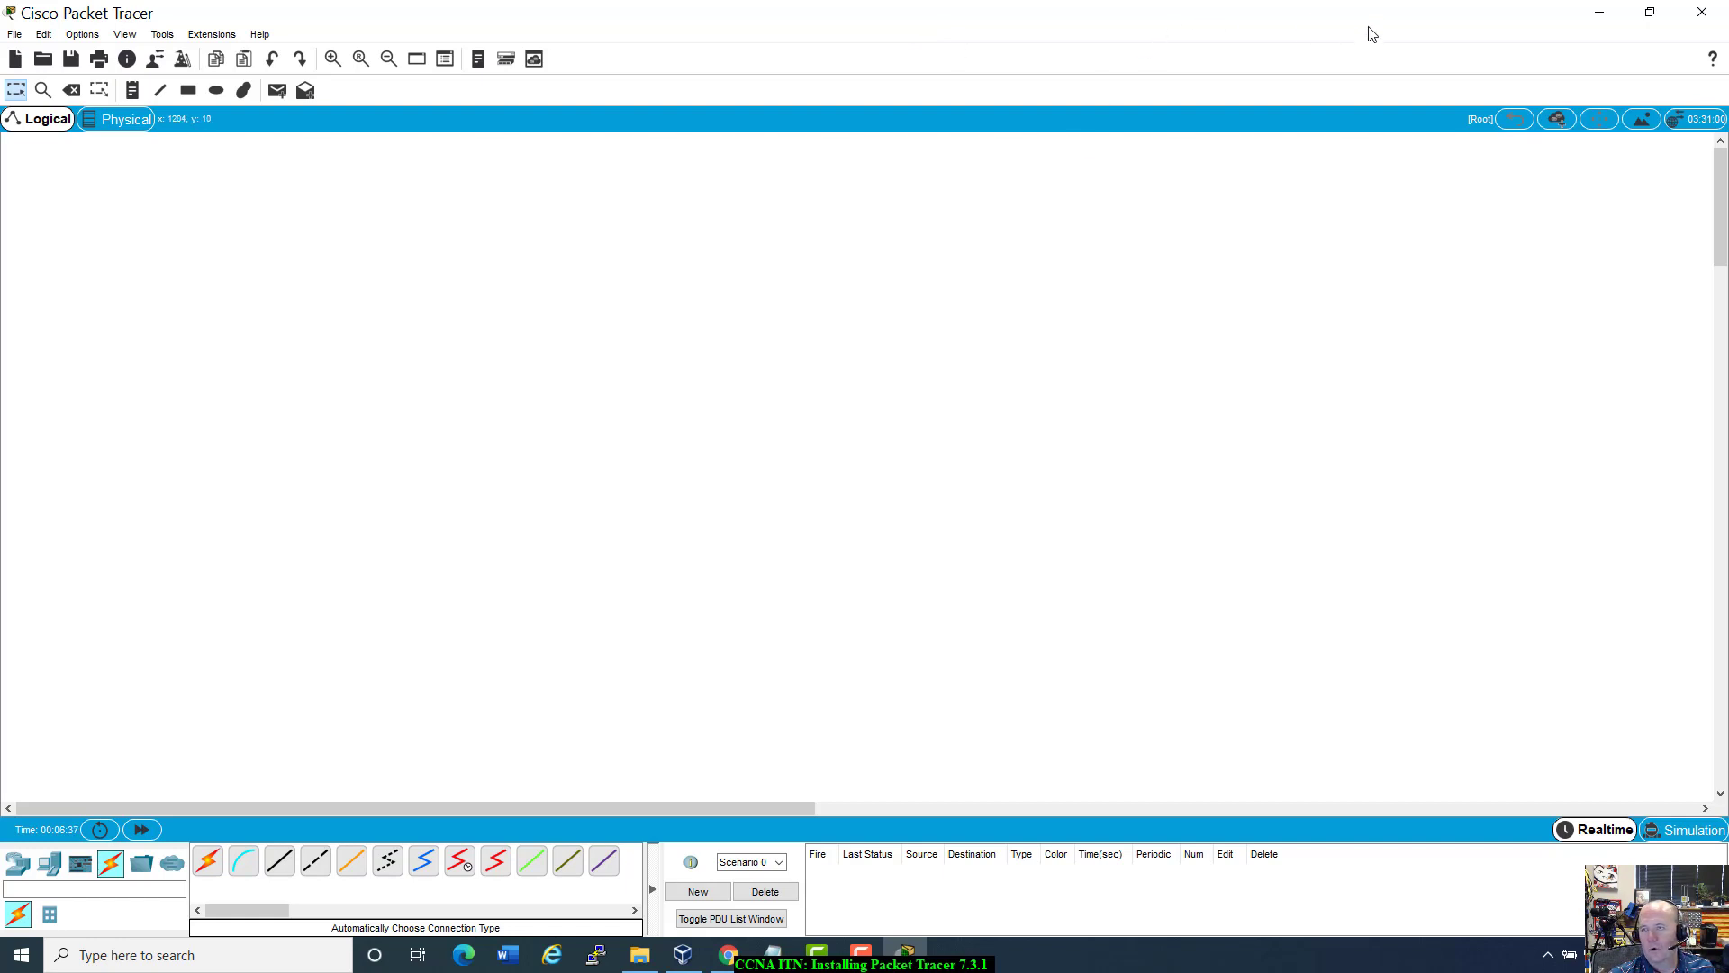
Close Packet Tracer and open the I'm Teaching course page on the Networking Academy site in the browser.
{"action": "left_click", "coordinate": [1716, 18]}
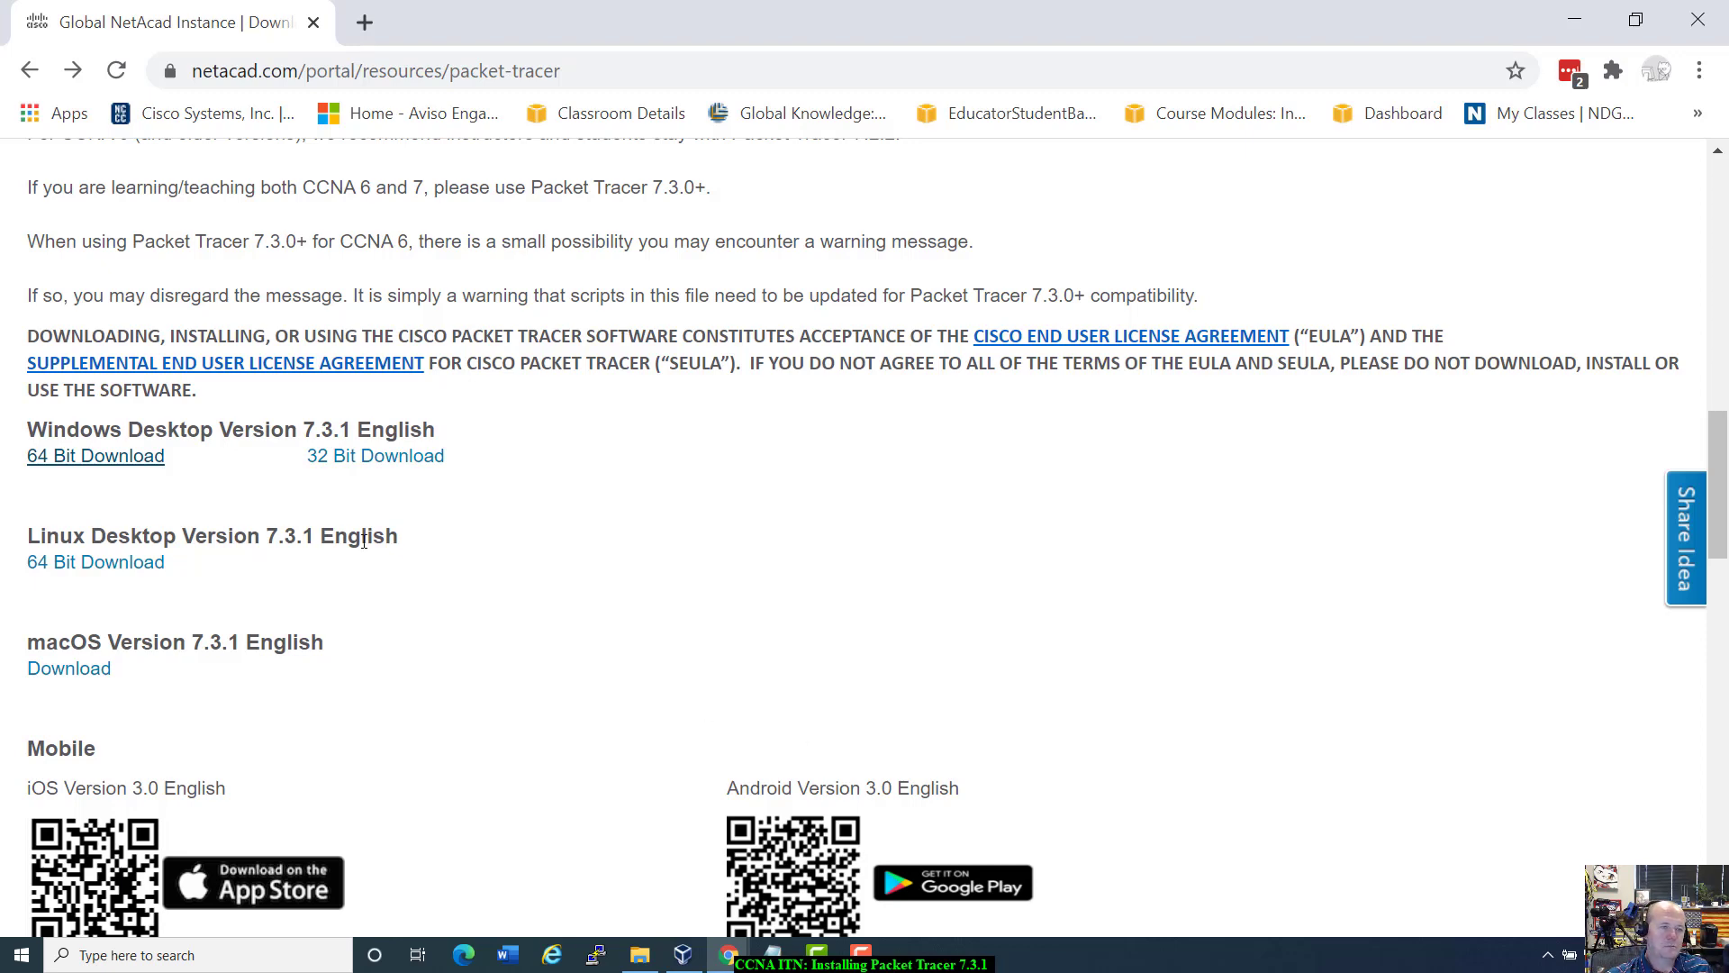
{"action": "scroll", "coordinate": [679, 545], "scroll_direction": "up", "scroll_amount": 2}
{"action": "scroll", "coordinate": [682, 546], "scroll_direction": "up", "scroll_amount": 3}
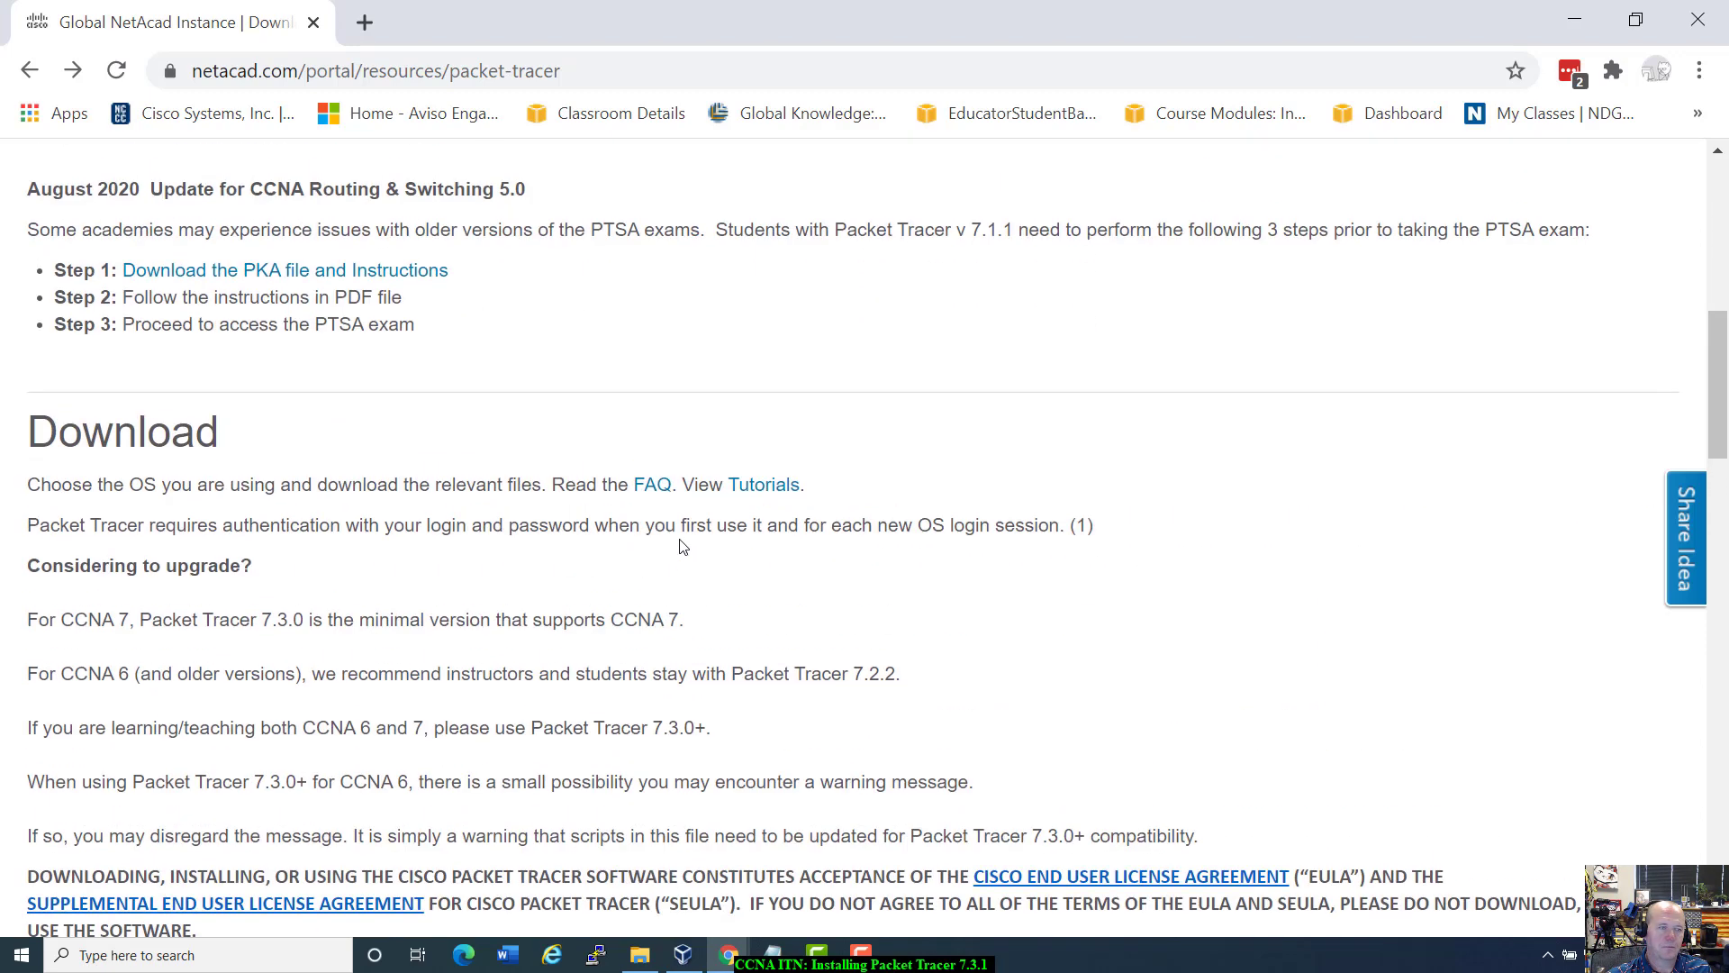
{"action": "scroll", "coordinate": [681, 546], "scroll_direction": "up", "scroll_amount": 5}
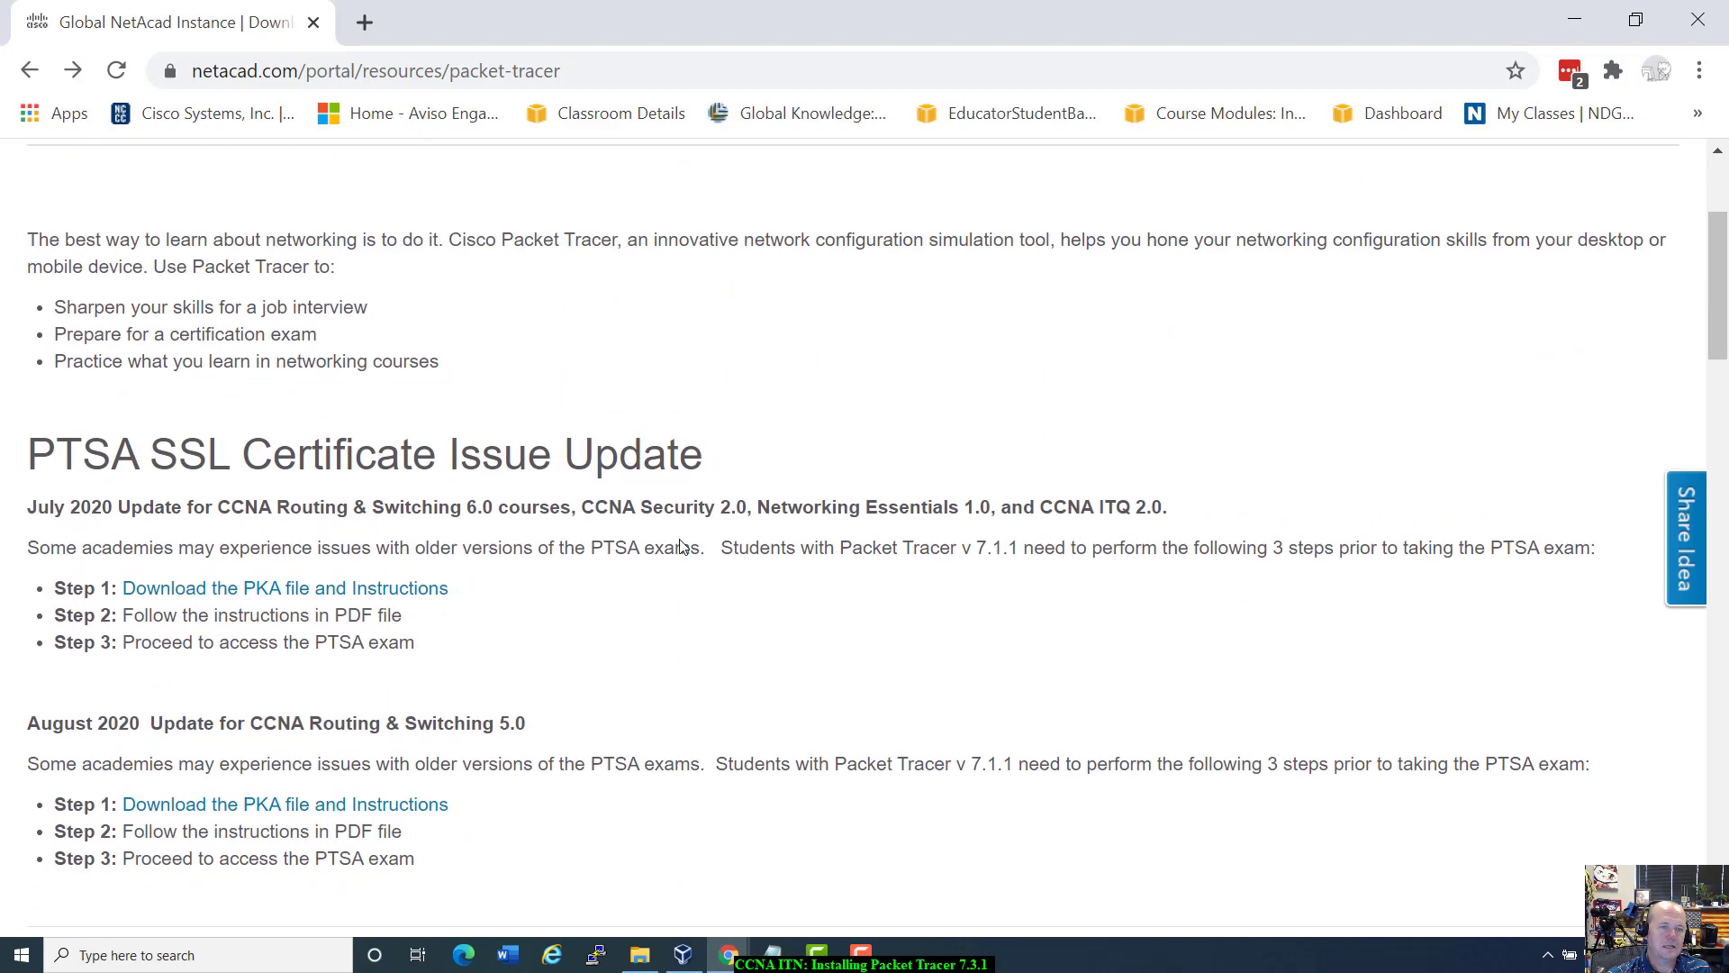
{"action": "scroll", "coordinate": [678, 545], "scroll_direction": "up", "scroll_amount": 3}
{"action": "scroll", "coordinate": [681, 546], "scroll_direction": "down", "scroll_amount": 4}
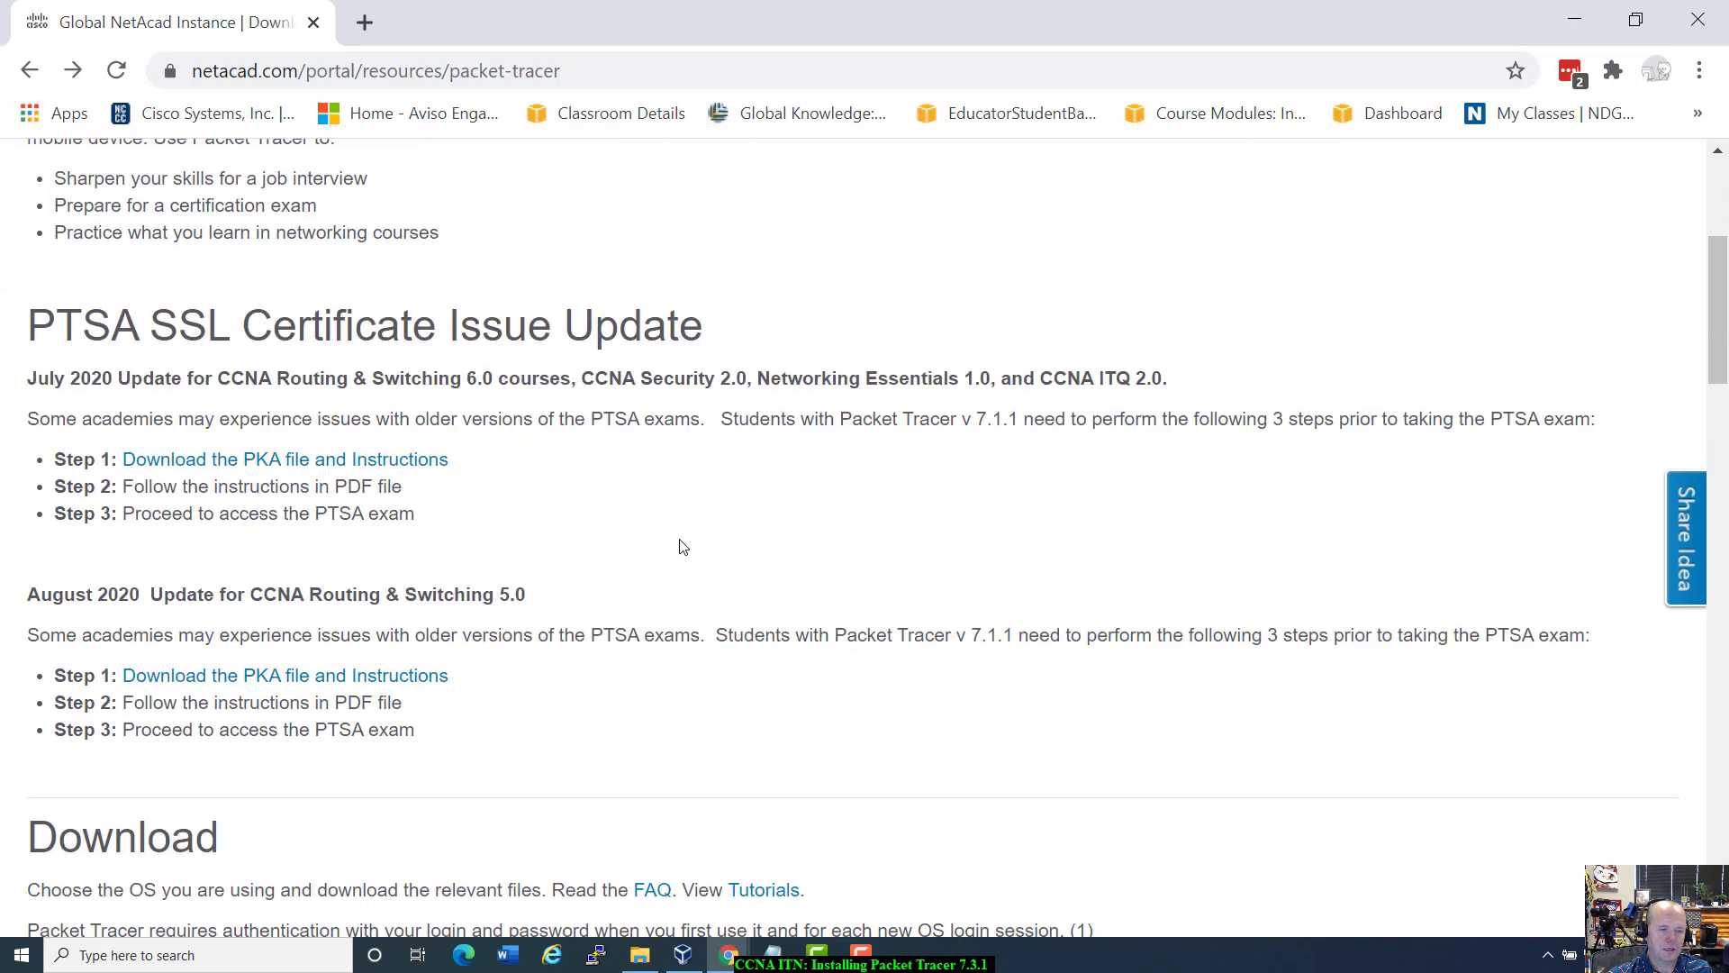
{"action": "scroll", "coordinate": [682, 547], "scroll_direction": "down", "scroll_amount": 3}
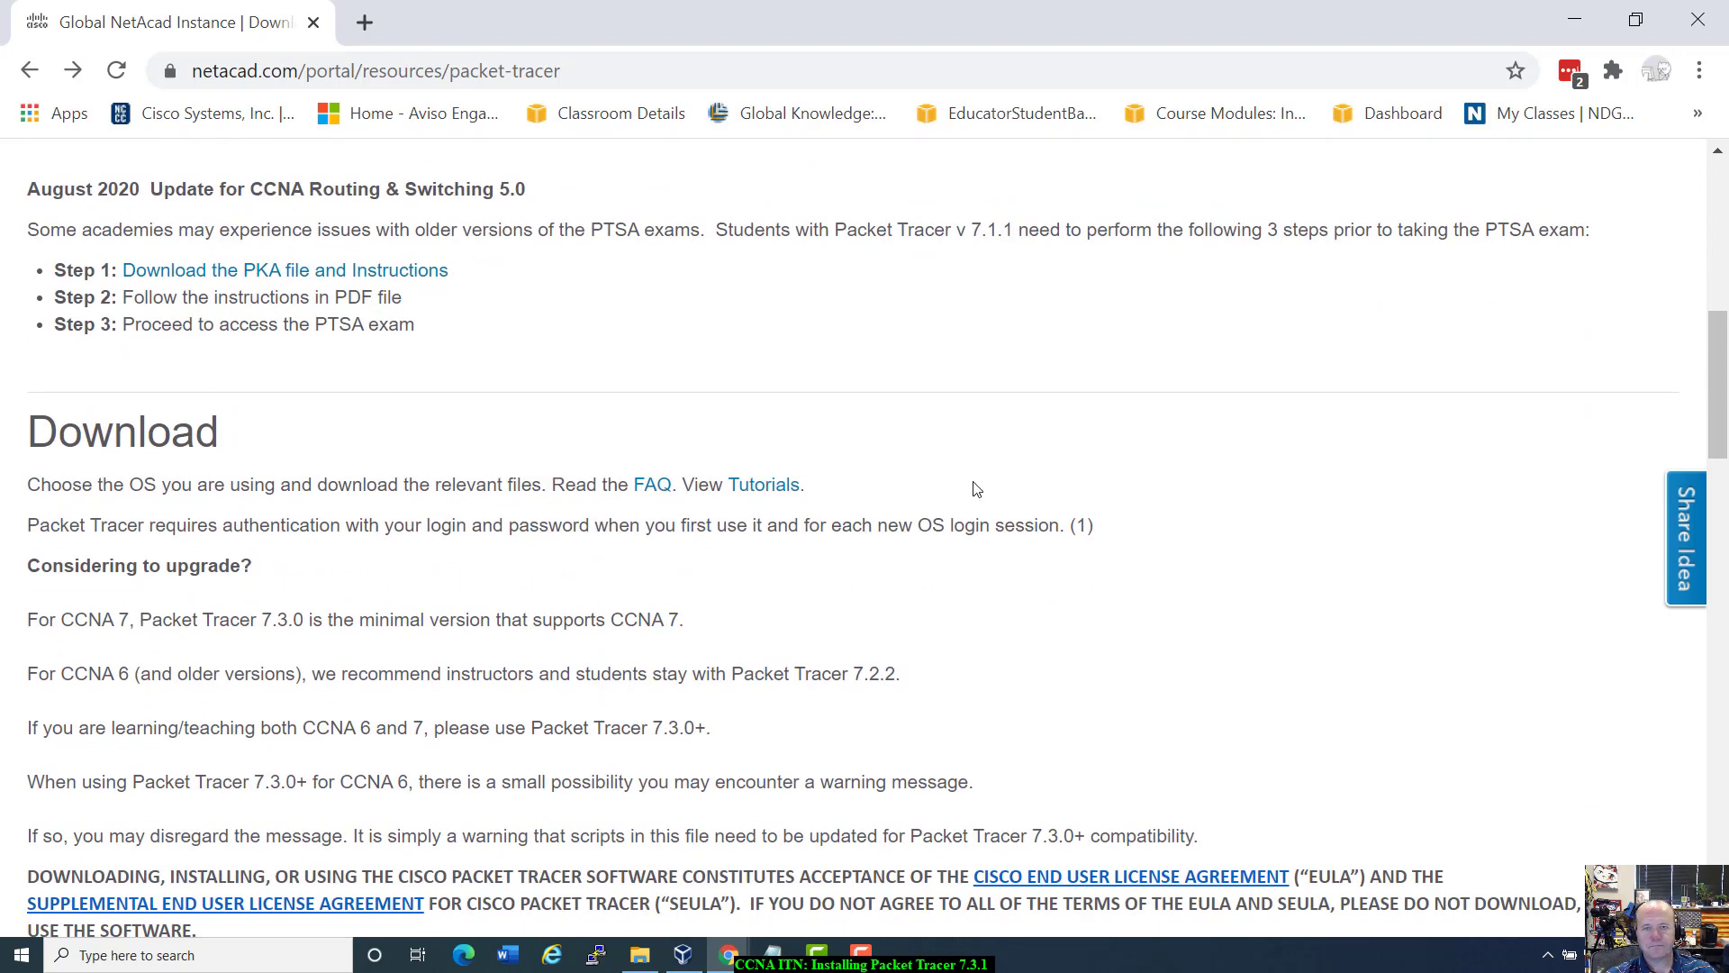
{"action": "scroll", "coordinate": [815, 699], "scroll_direction": "up", "scroll_amount": 10}
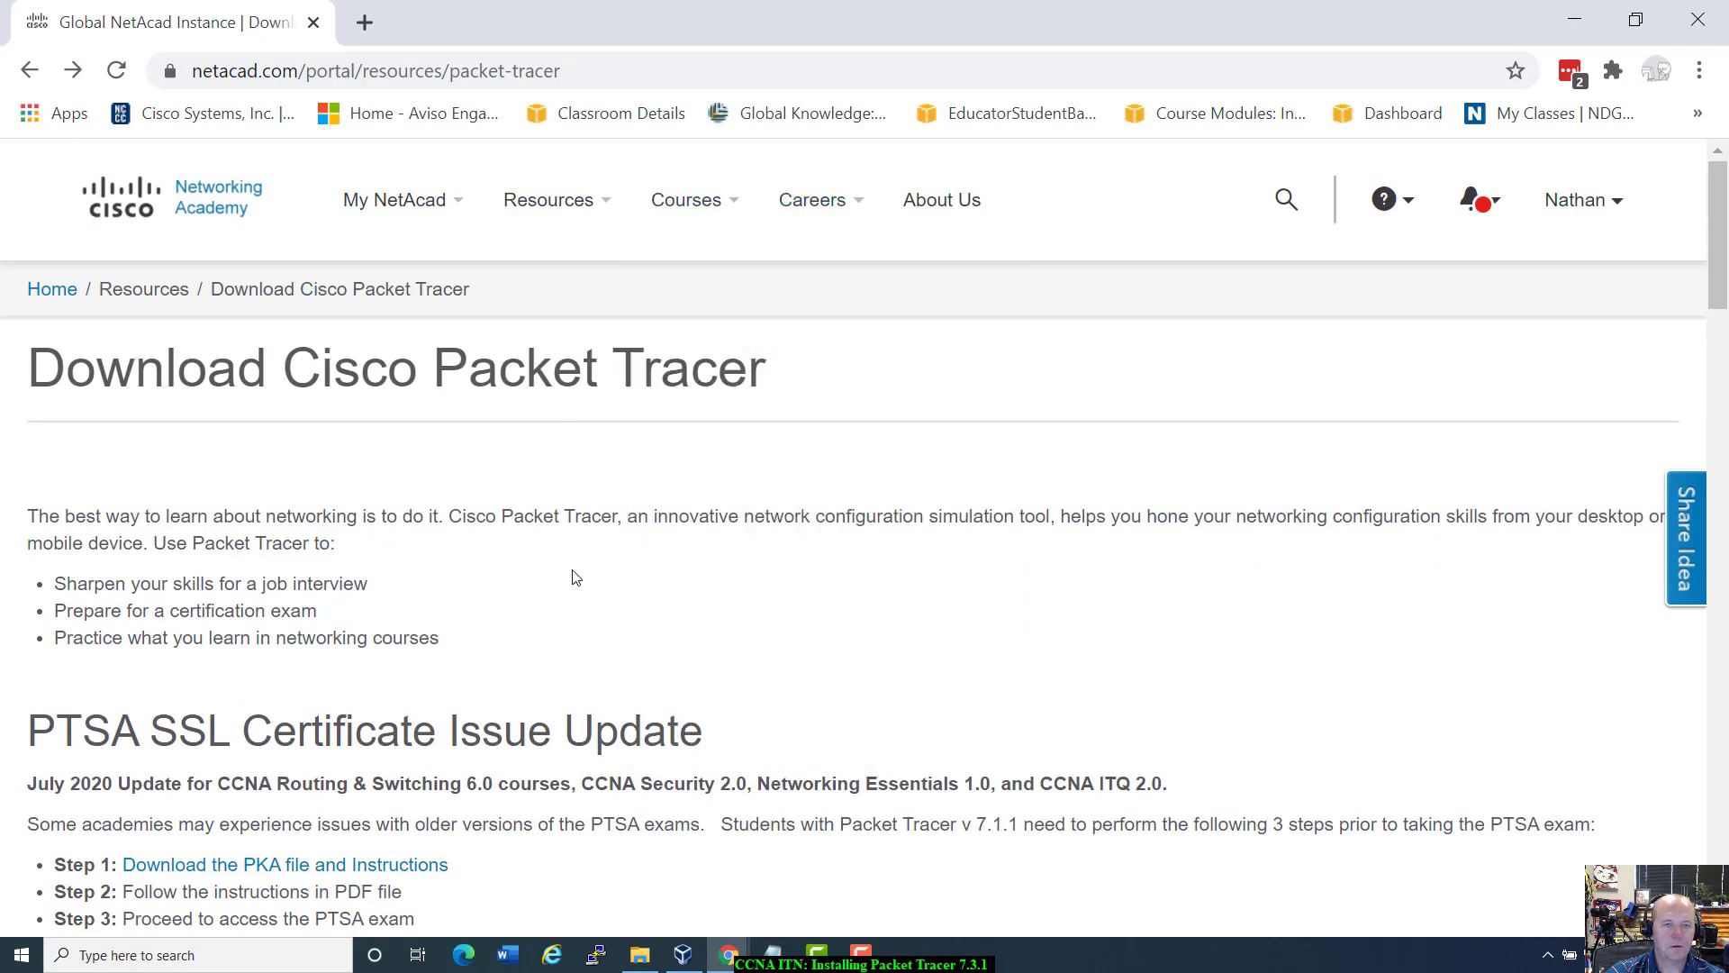
{"action": "mouse_move", "coordinate": [424, 212]}
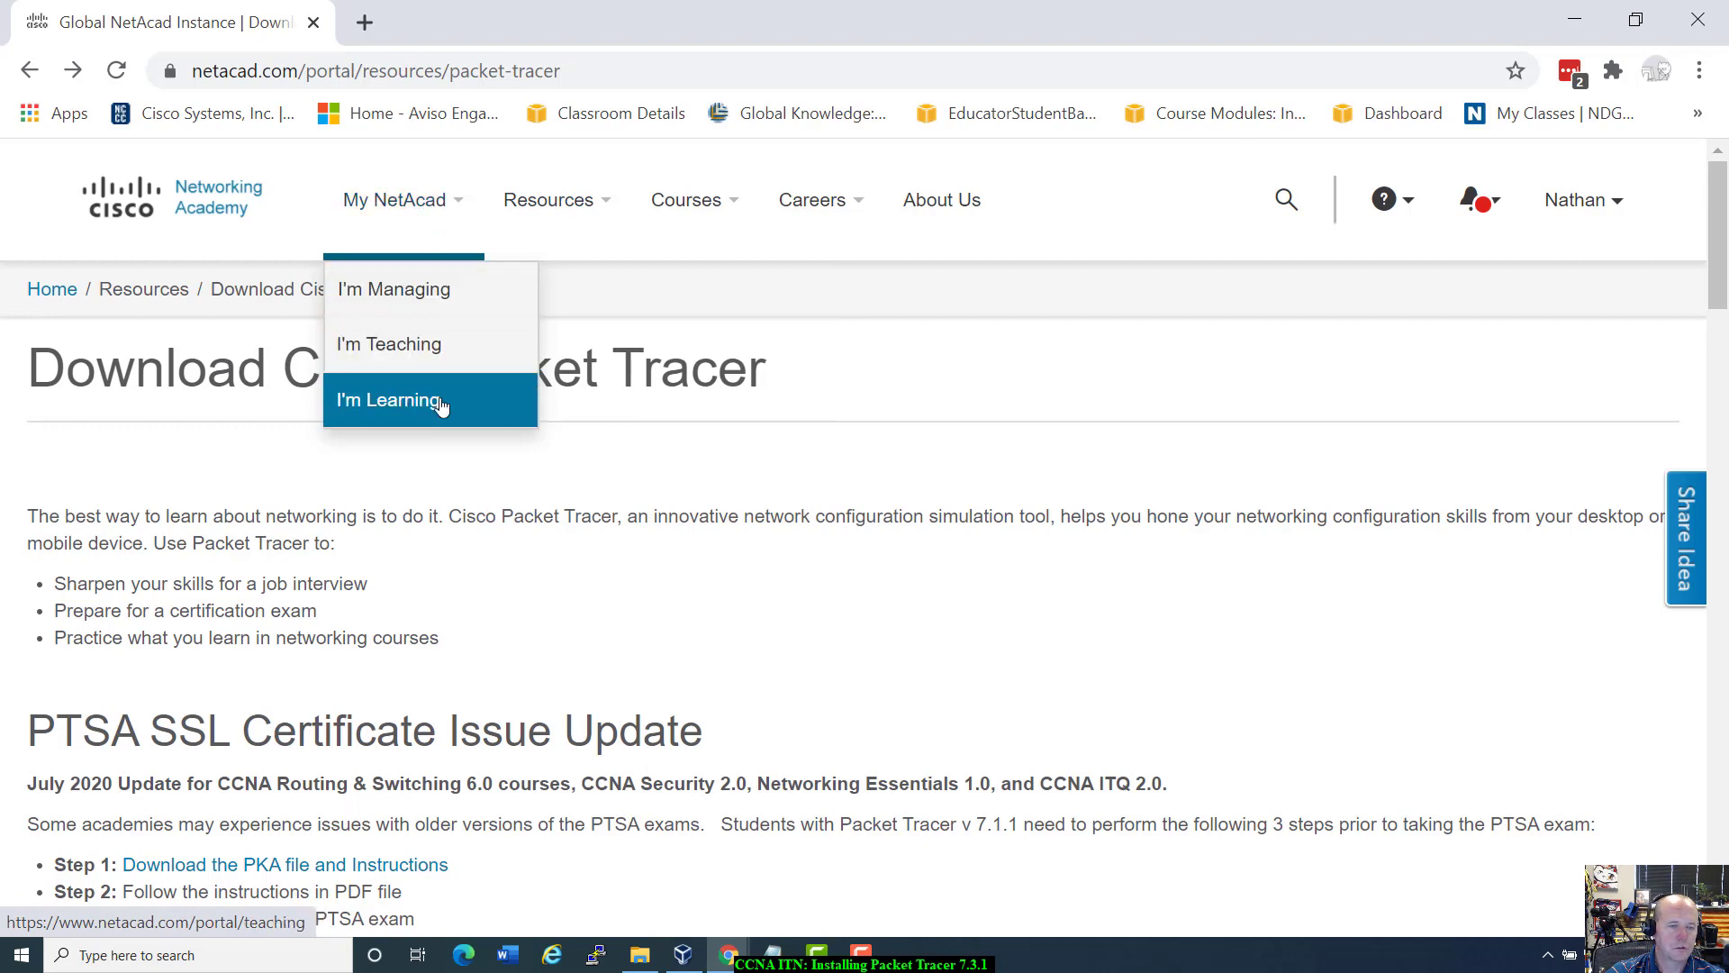
{"action": "left_click", "coordinate": [385, 344]}
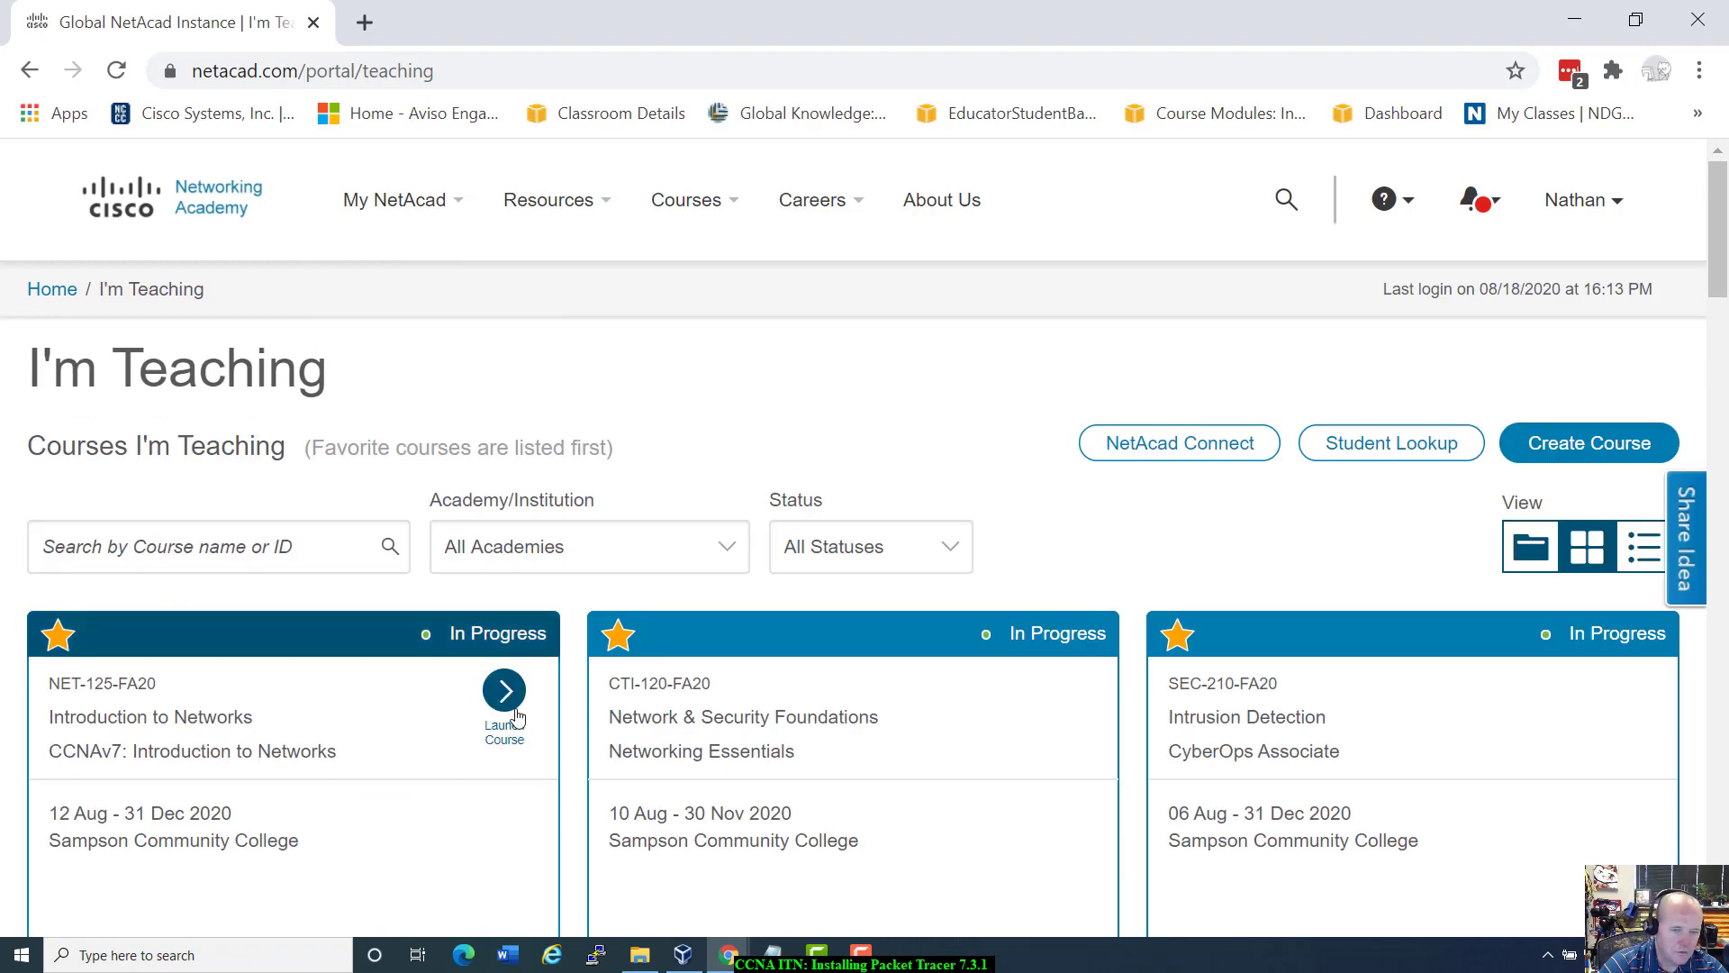
Launch the NET-125-FA20 Introduction to Networks course and open the Student Resources page from its modules.
{"action": "left_click", "coordinate": [507, 710]}
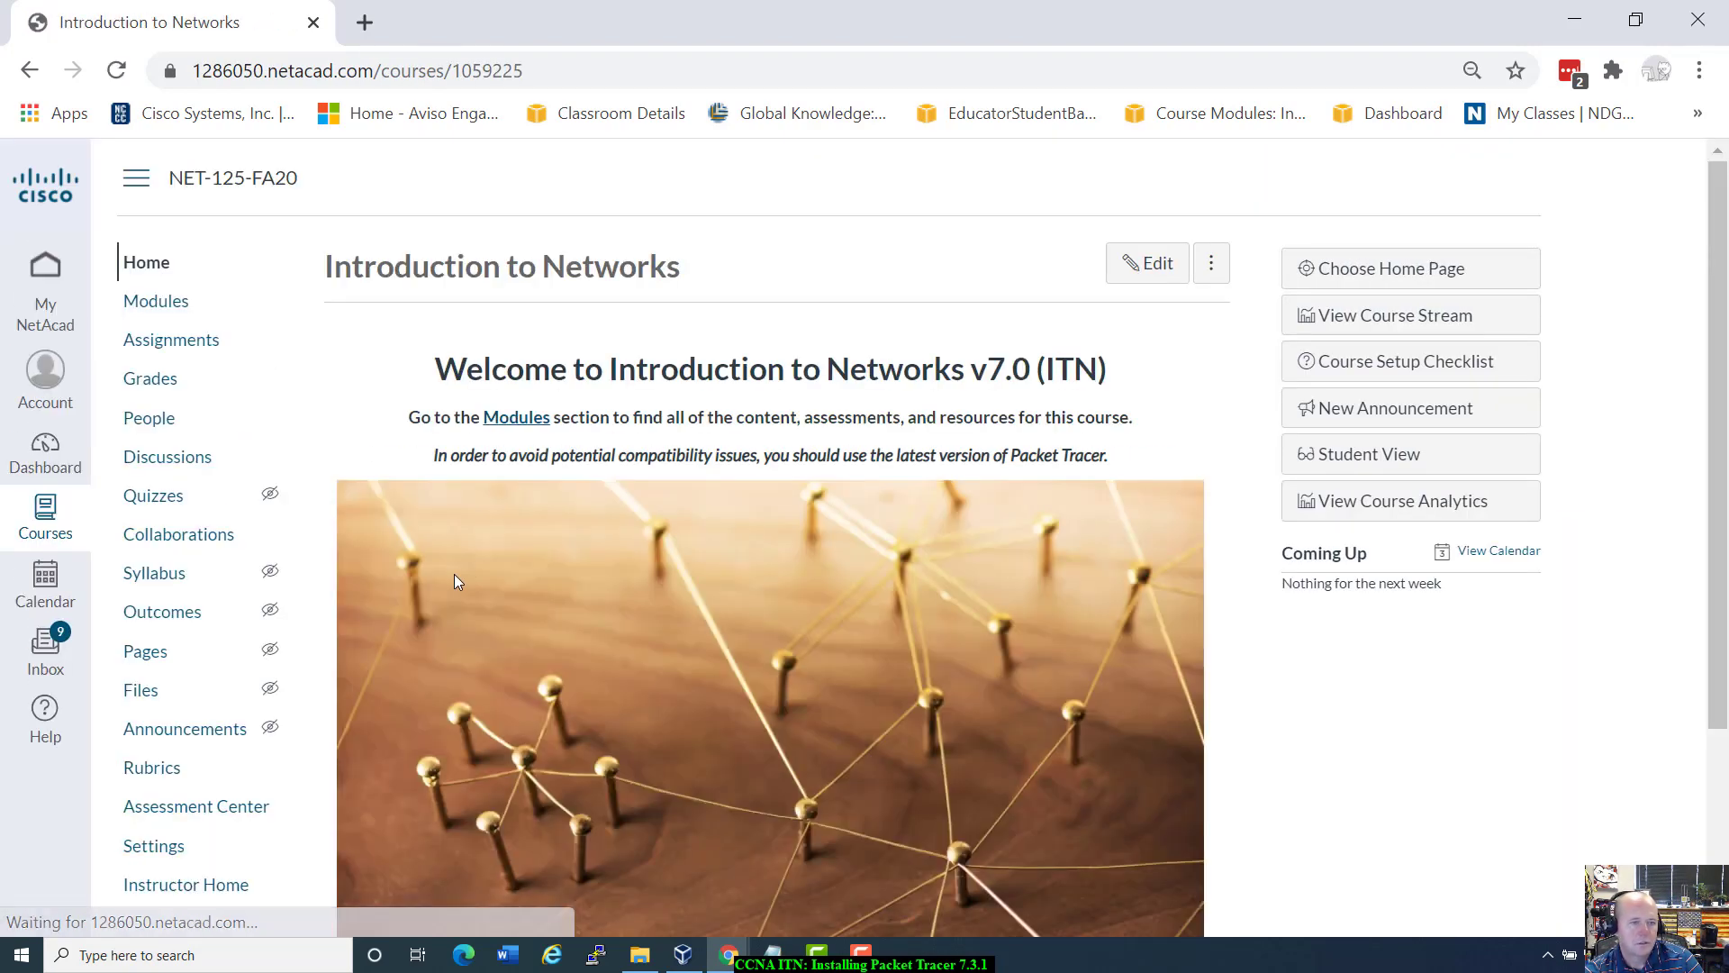
{"action": "left_click", "coordinate": [164, 300]}
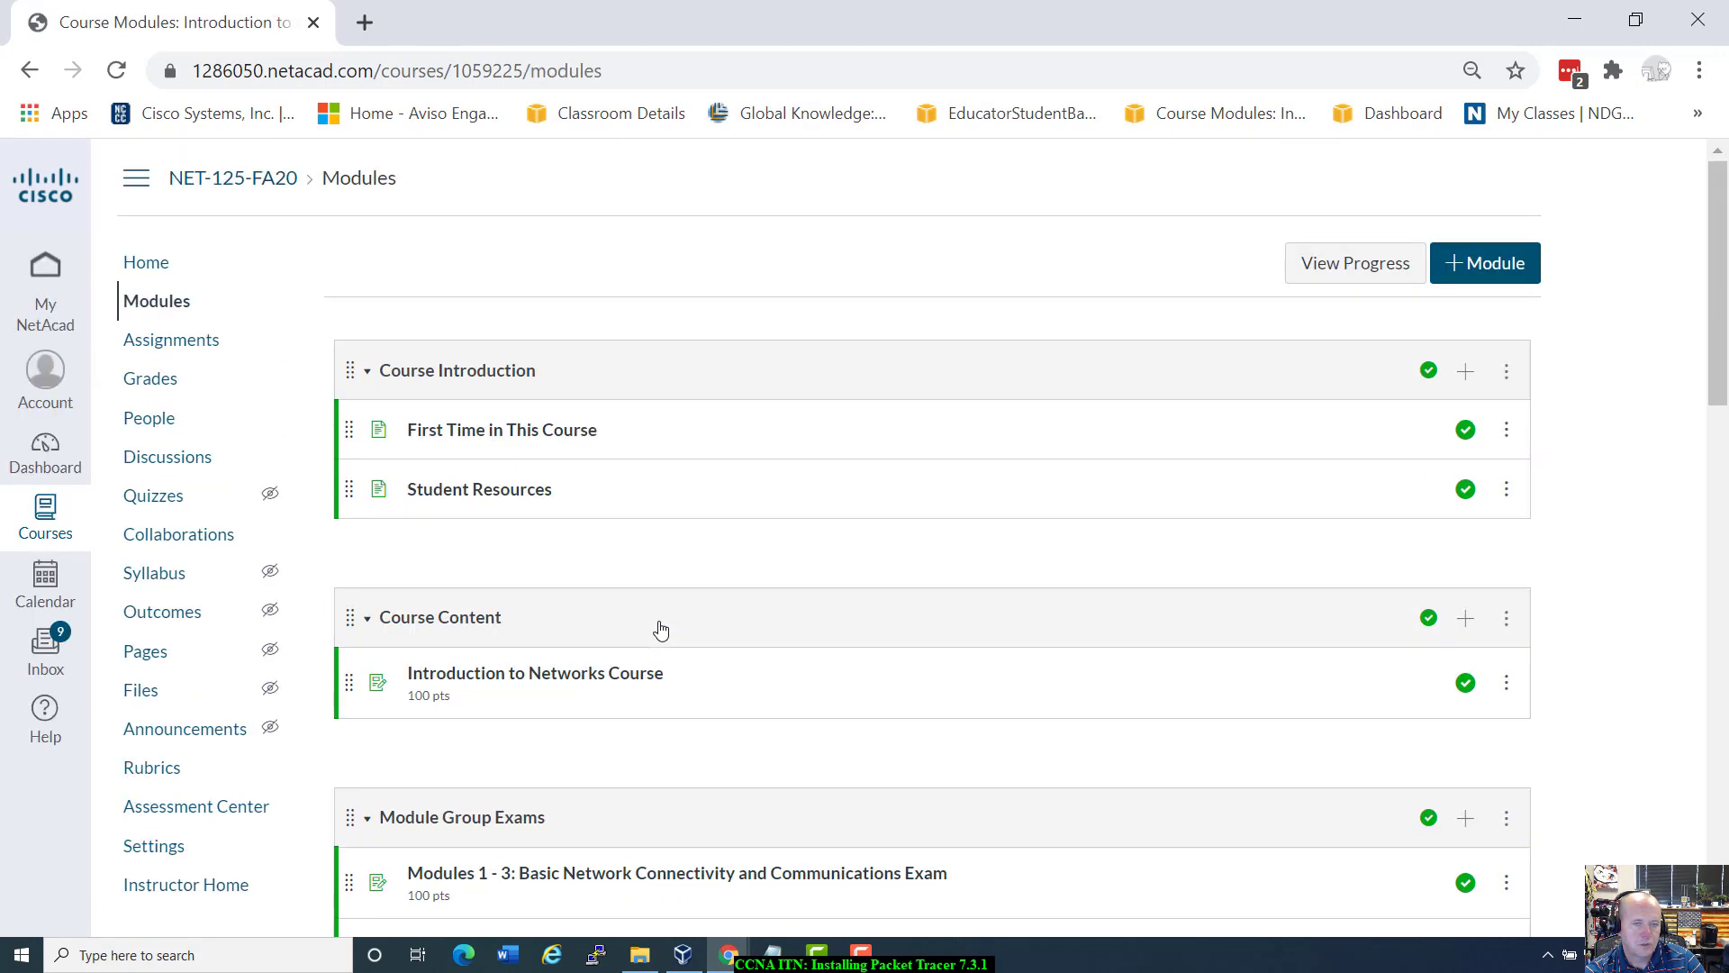
{"action": "left_click", "coordinate": [456, 495]}
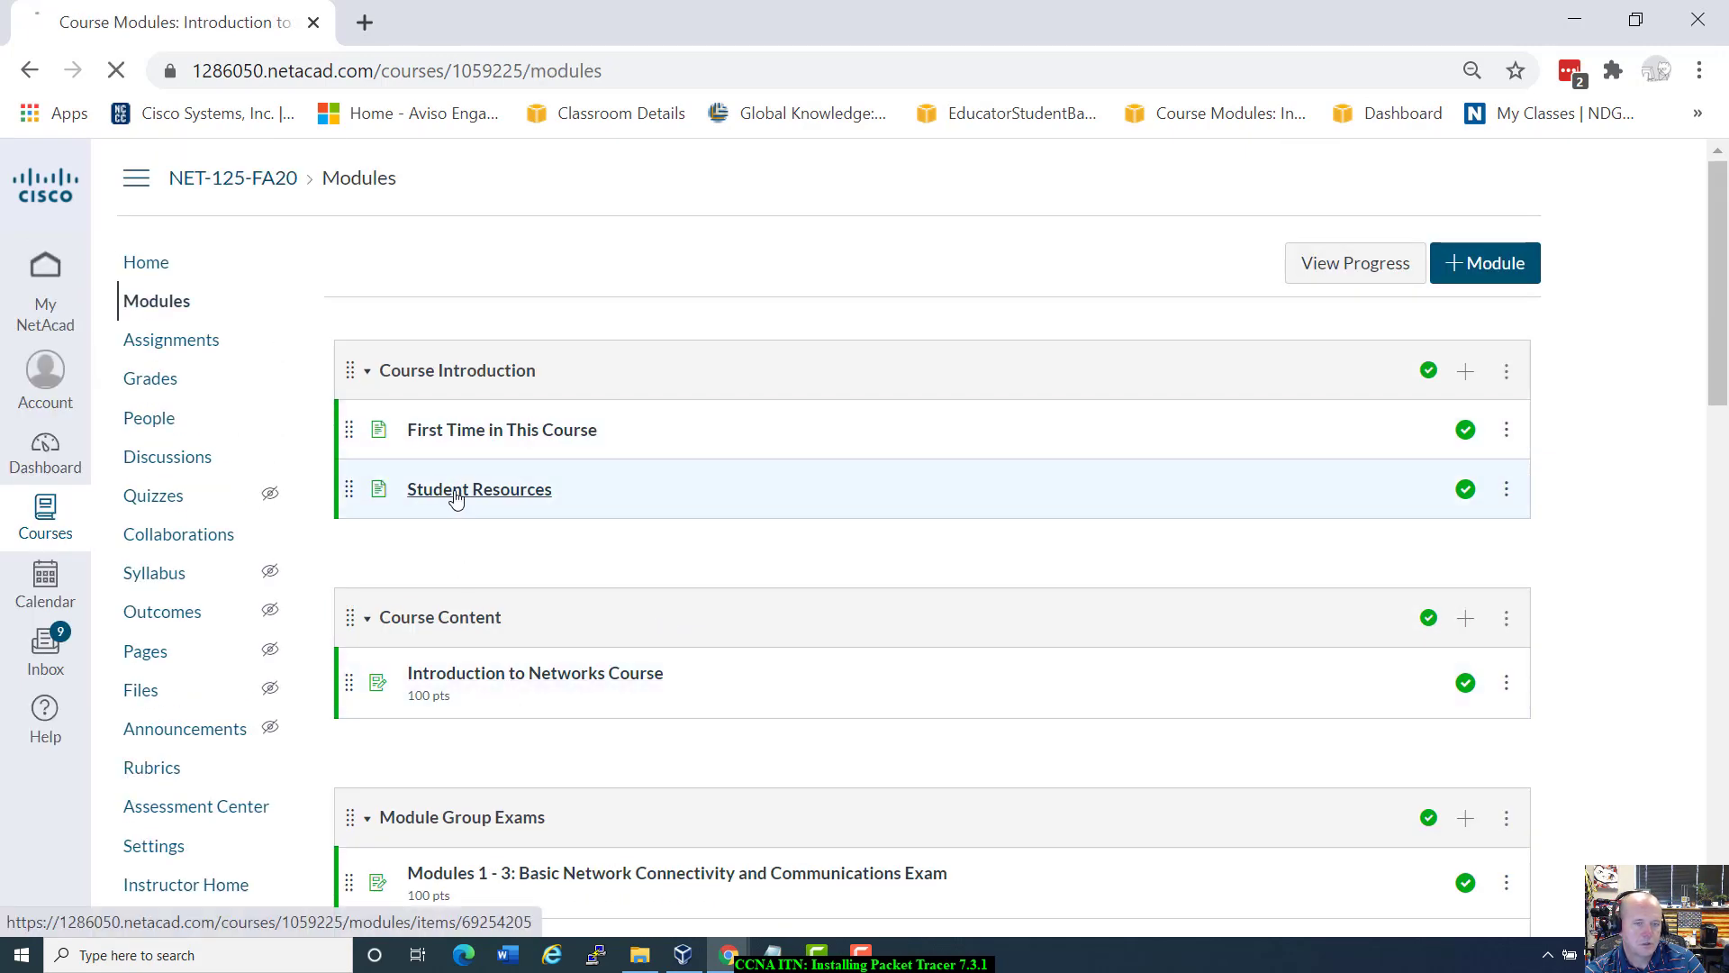
Look over the Student Resources page and open the Packet Tracer Resources link.
{"action": "scroll", "coordinate": [959, 657], "scroll_direction": "down", "scroll_amount": 3}
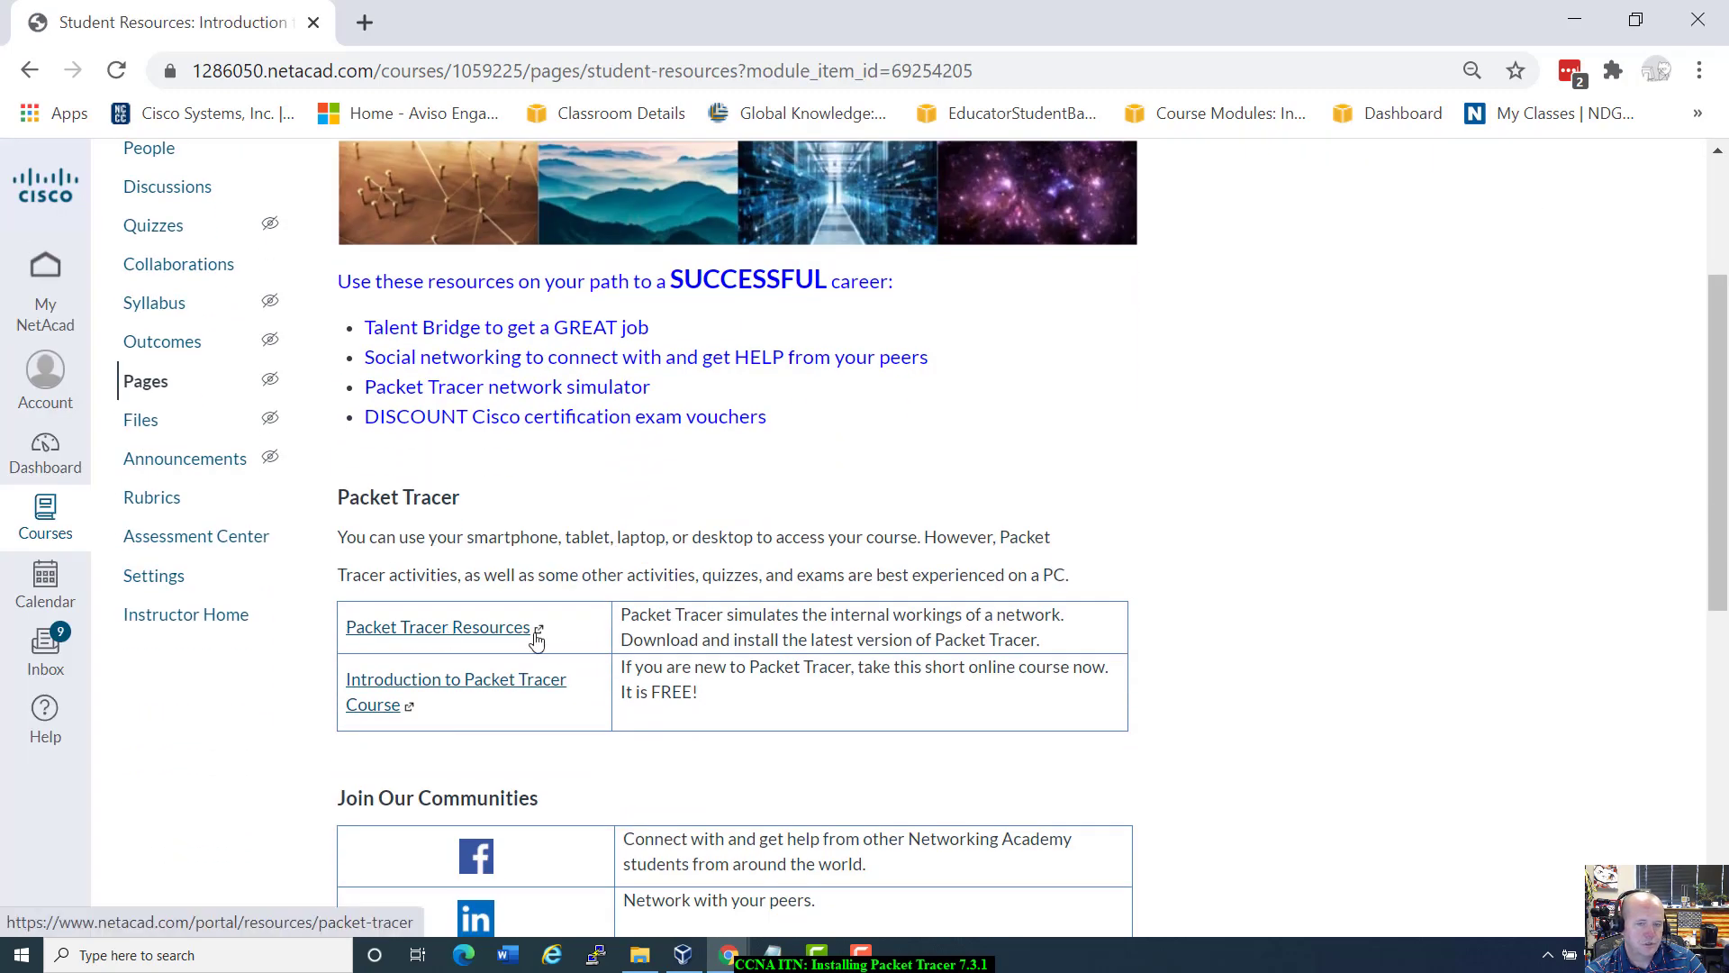
{"action": "scroll", "coordinate": [922, 565], "scroll_direction": "down", "scroll_amount": 6}
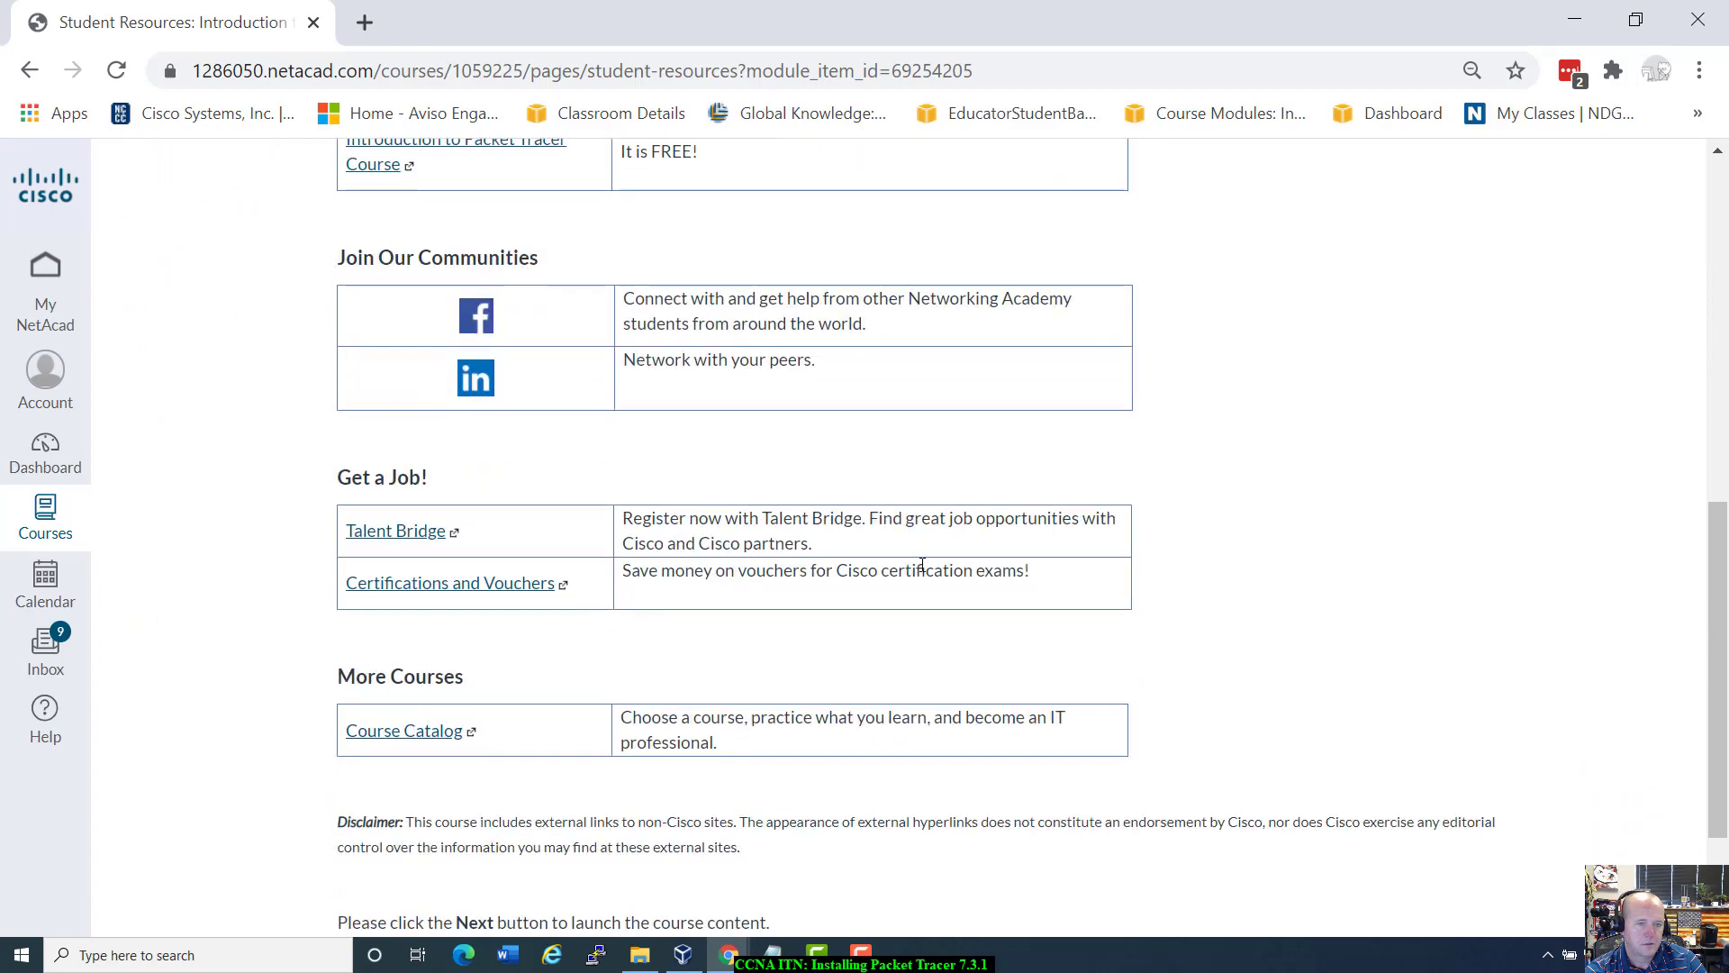
{"action": "scroll", "coordinate": [544, 664], "scroll_direction": "up", "scroll_amount": 9}
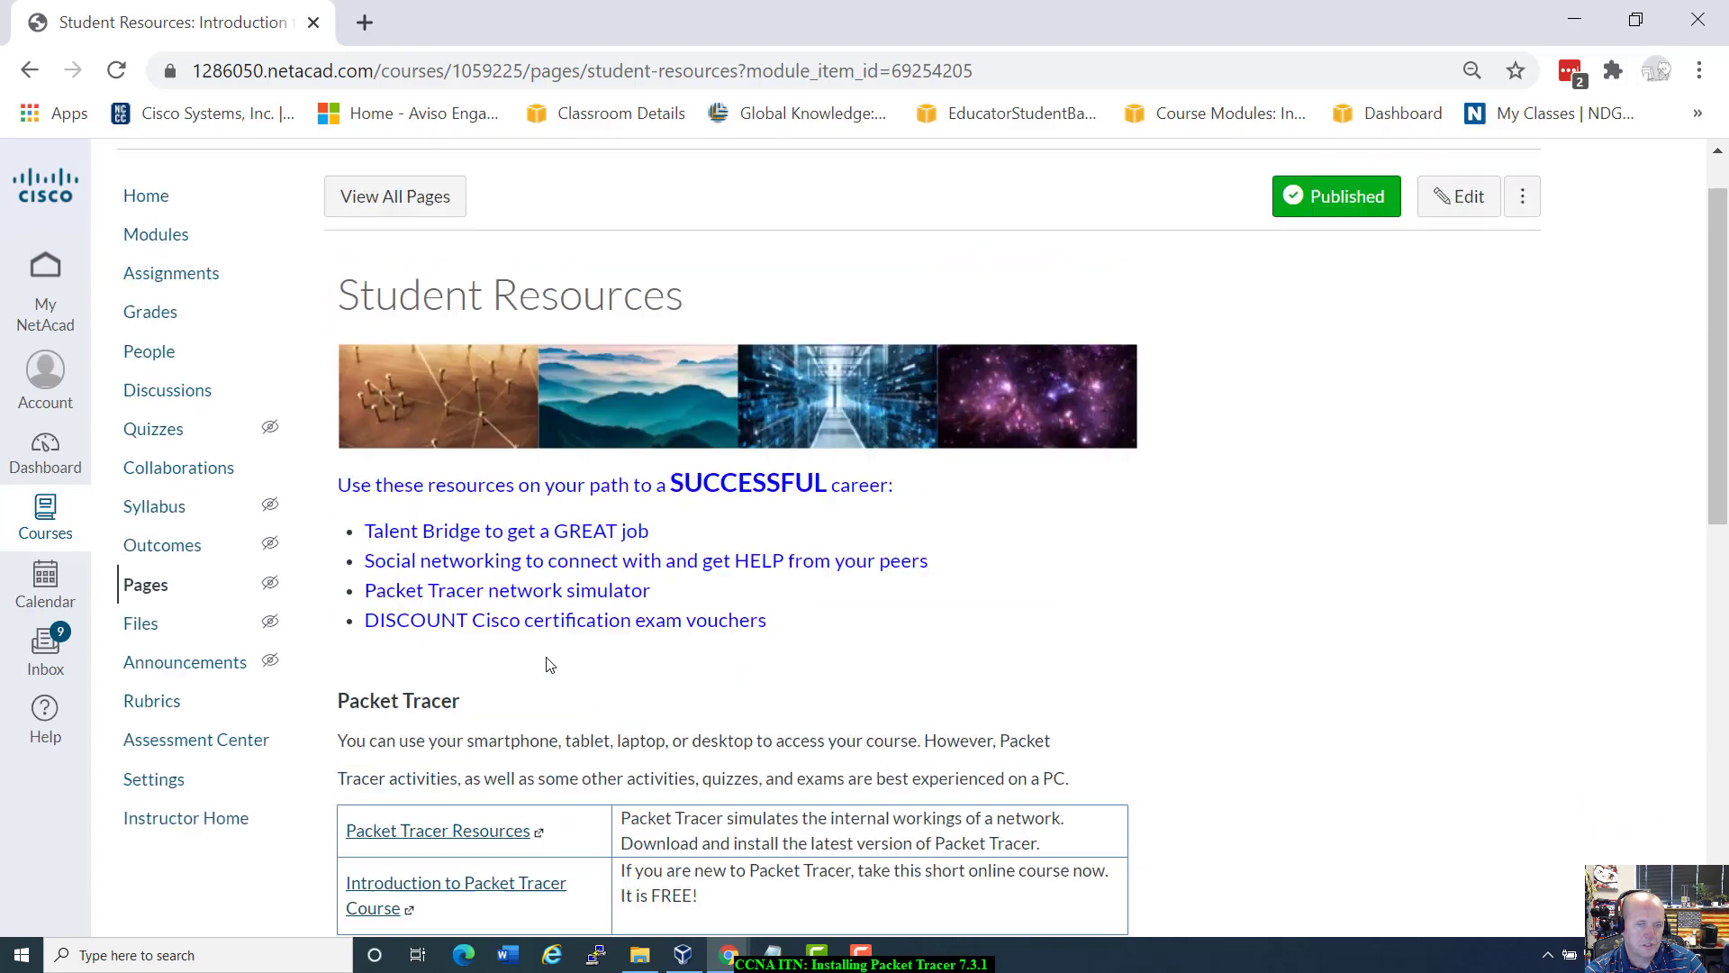
{"action": "scroll", "coordinate": [549, 664], "scroll_direction": "down", "scroll_amount": 1}
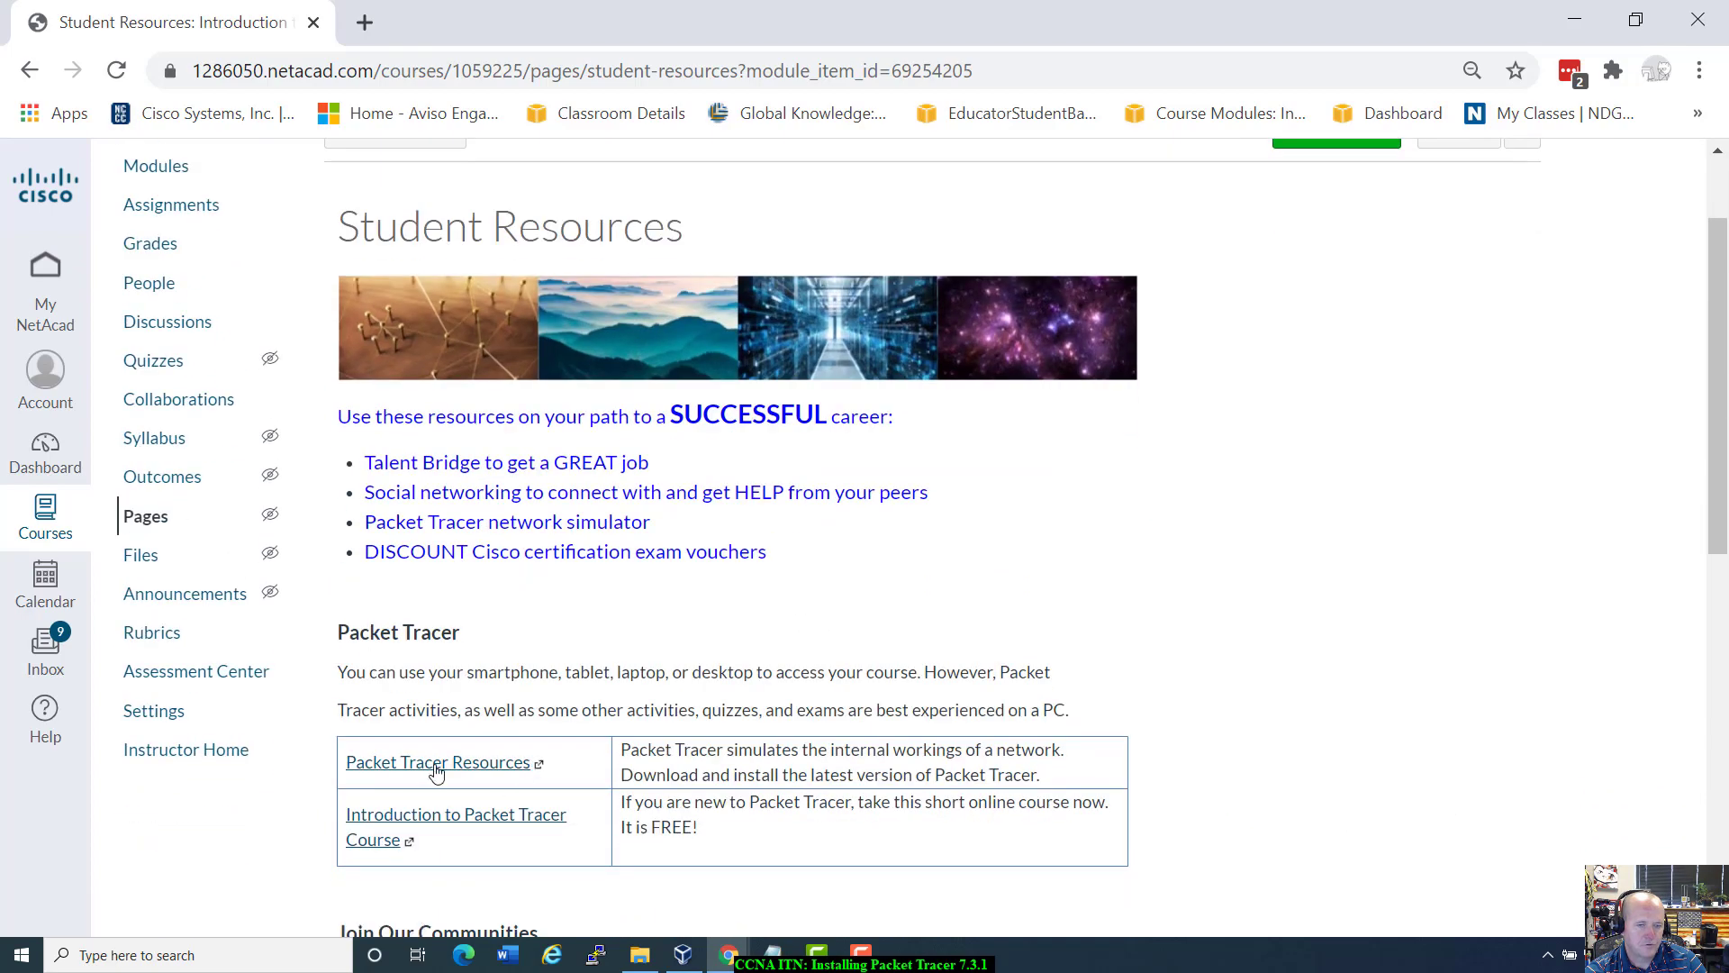
{"action": "left_click", "coordinate": [435, 764]}
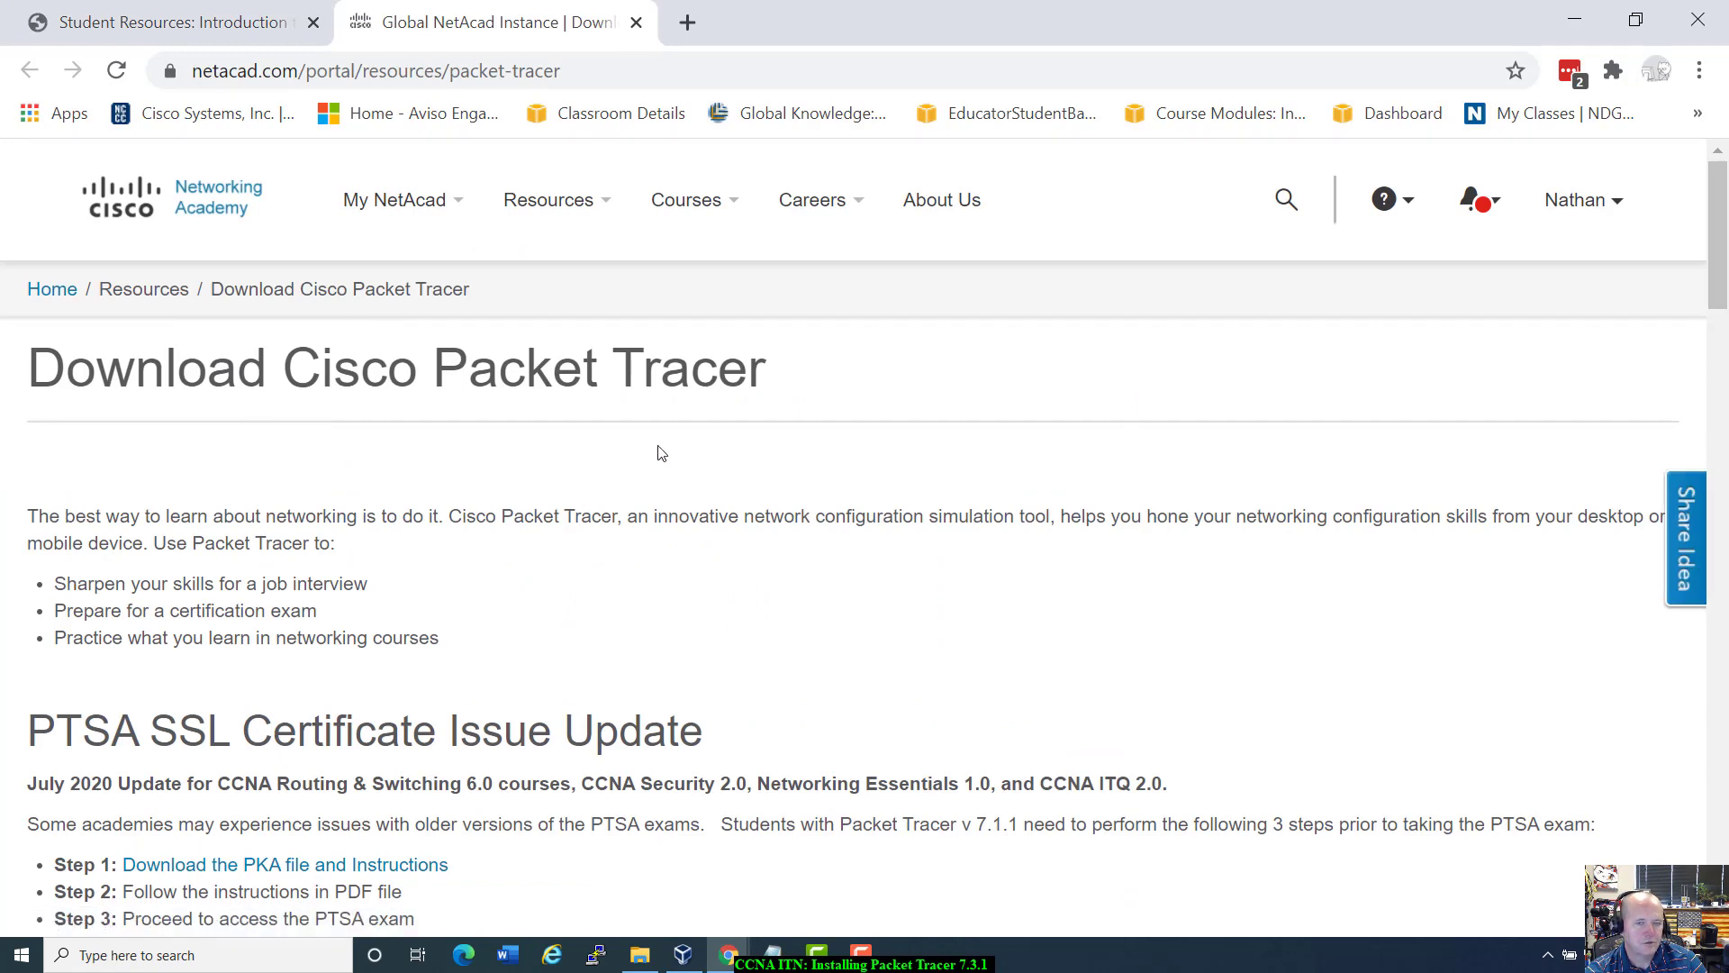
Examine the platform downloads and the upgrade note on the minimum Packet Tracer version for CCNA 7.
{"action": "scroll", "coordinate": [808, 564], "scroll_direction": "down", "scroll_amount": 15}
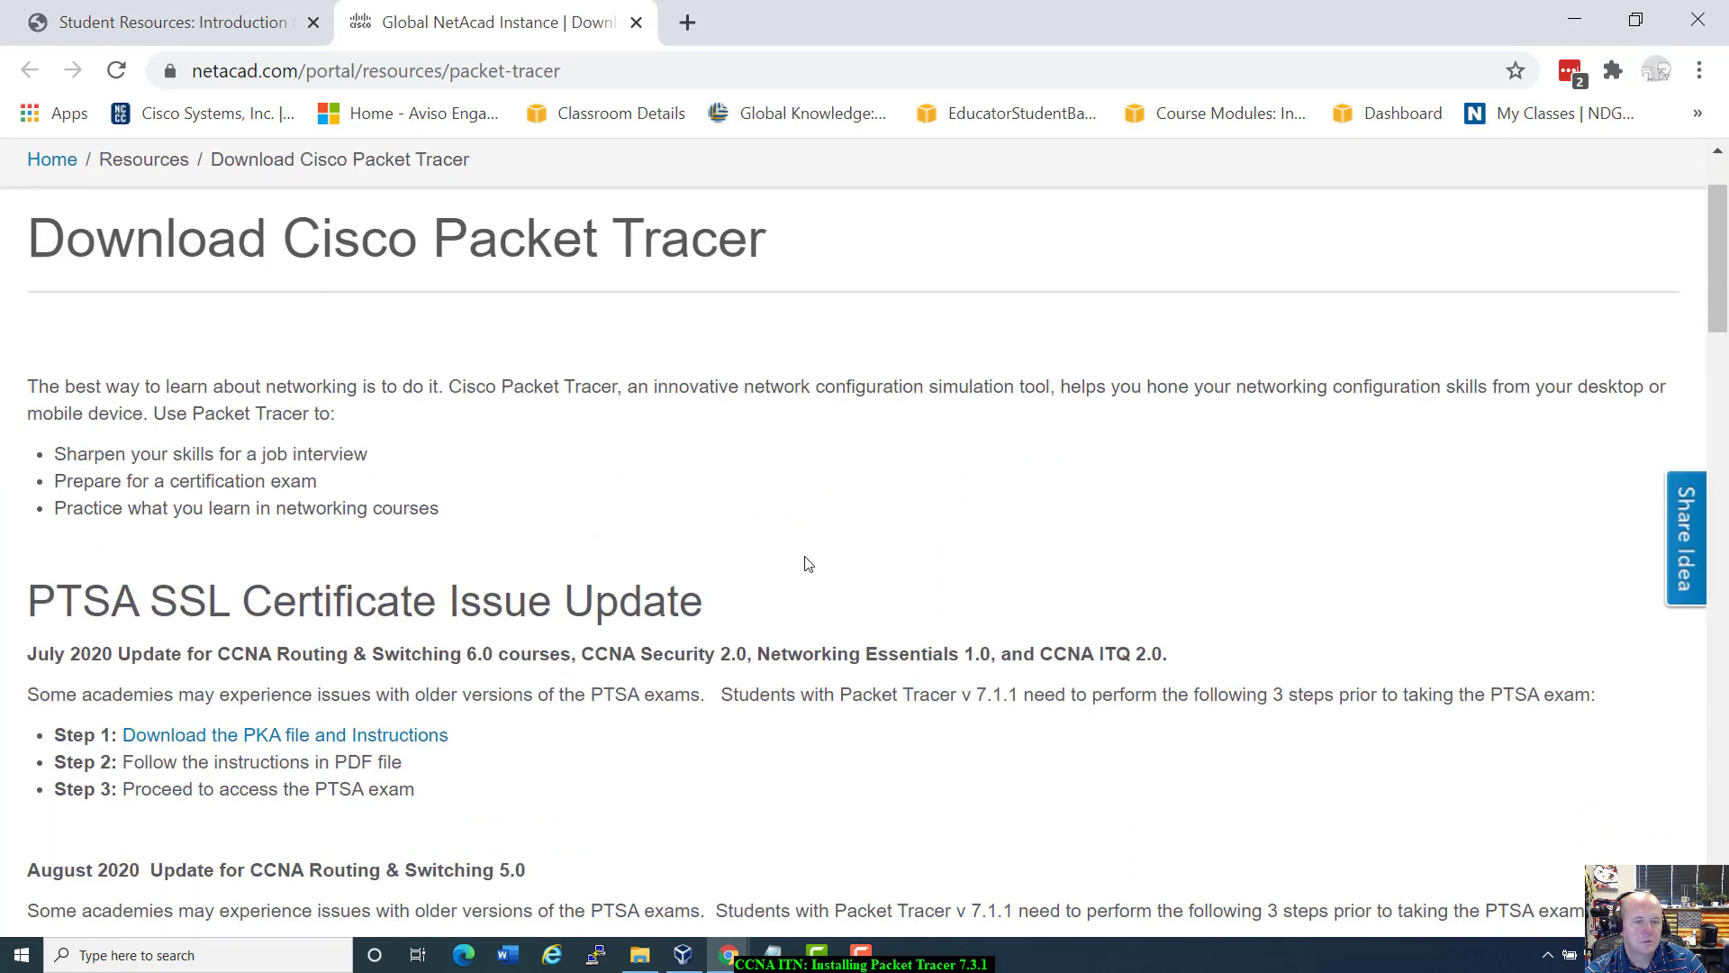
{"action": "scroll", "coordinate": [808, 564], "scroll_direction": "down", "scroll_amount": 3}
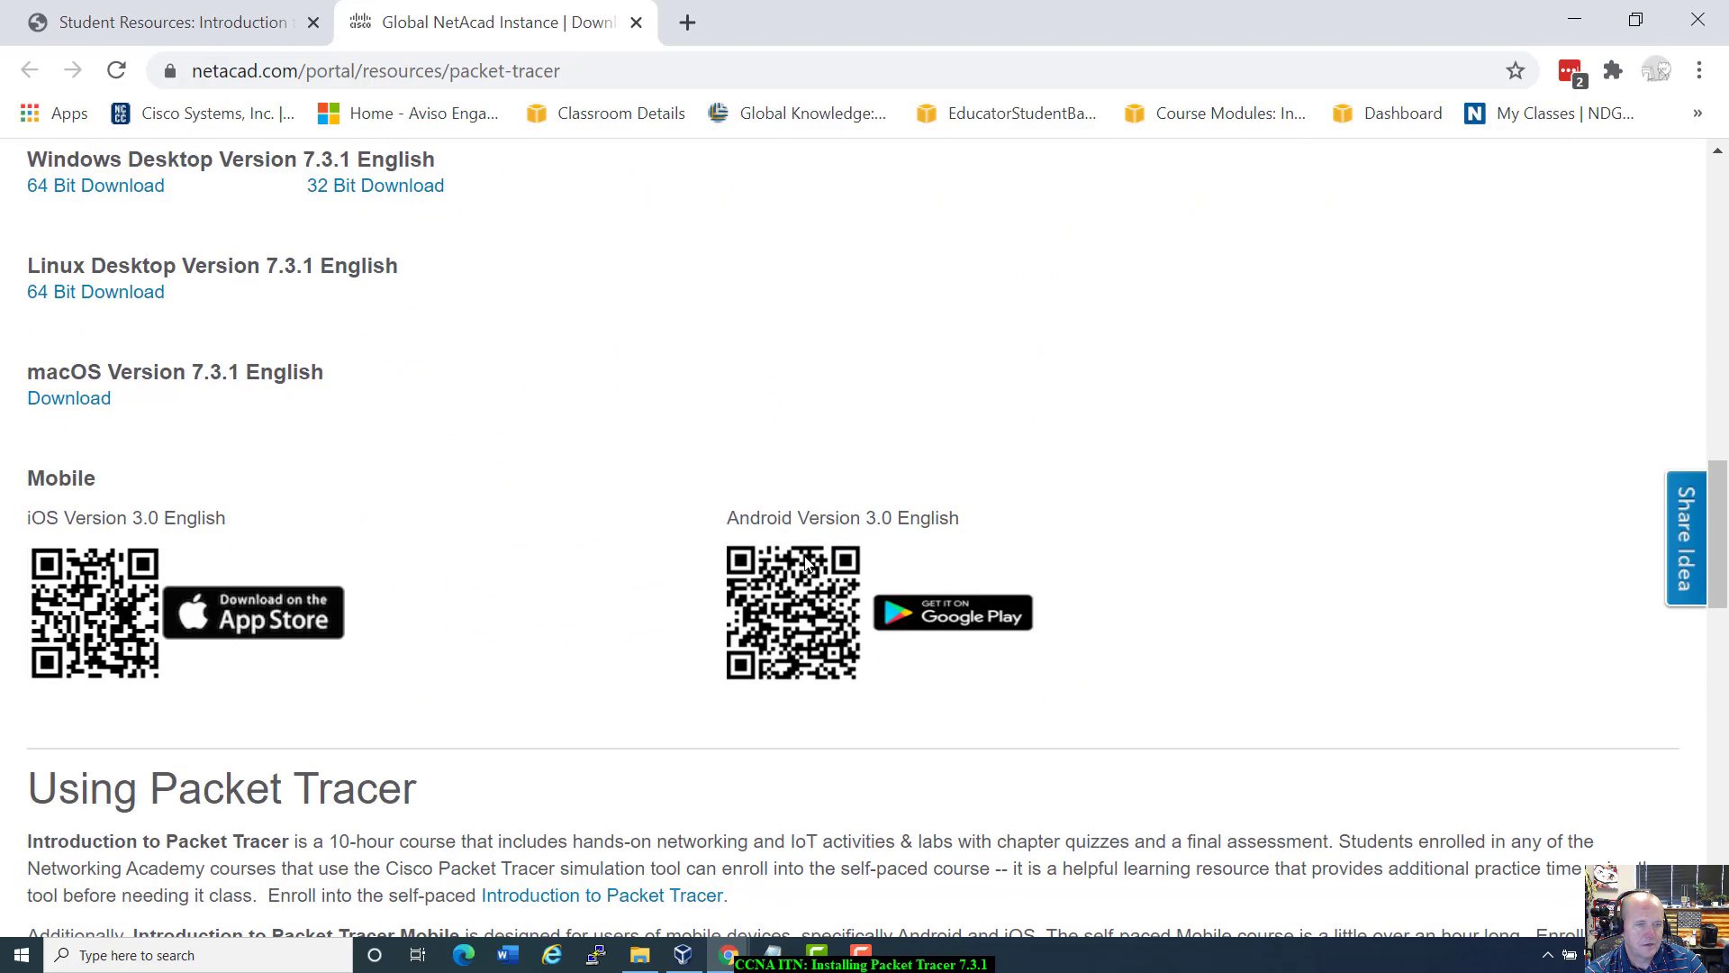
{"action": "scroll", "coordinate": [808, 564], "scroll_direction": "up", "scroll_amount": 7}
{"action": "scroll", "coordinate": [808, 563], "scroll_direction": "up", "scroll_amount": 1}
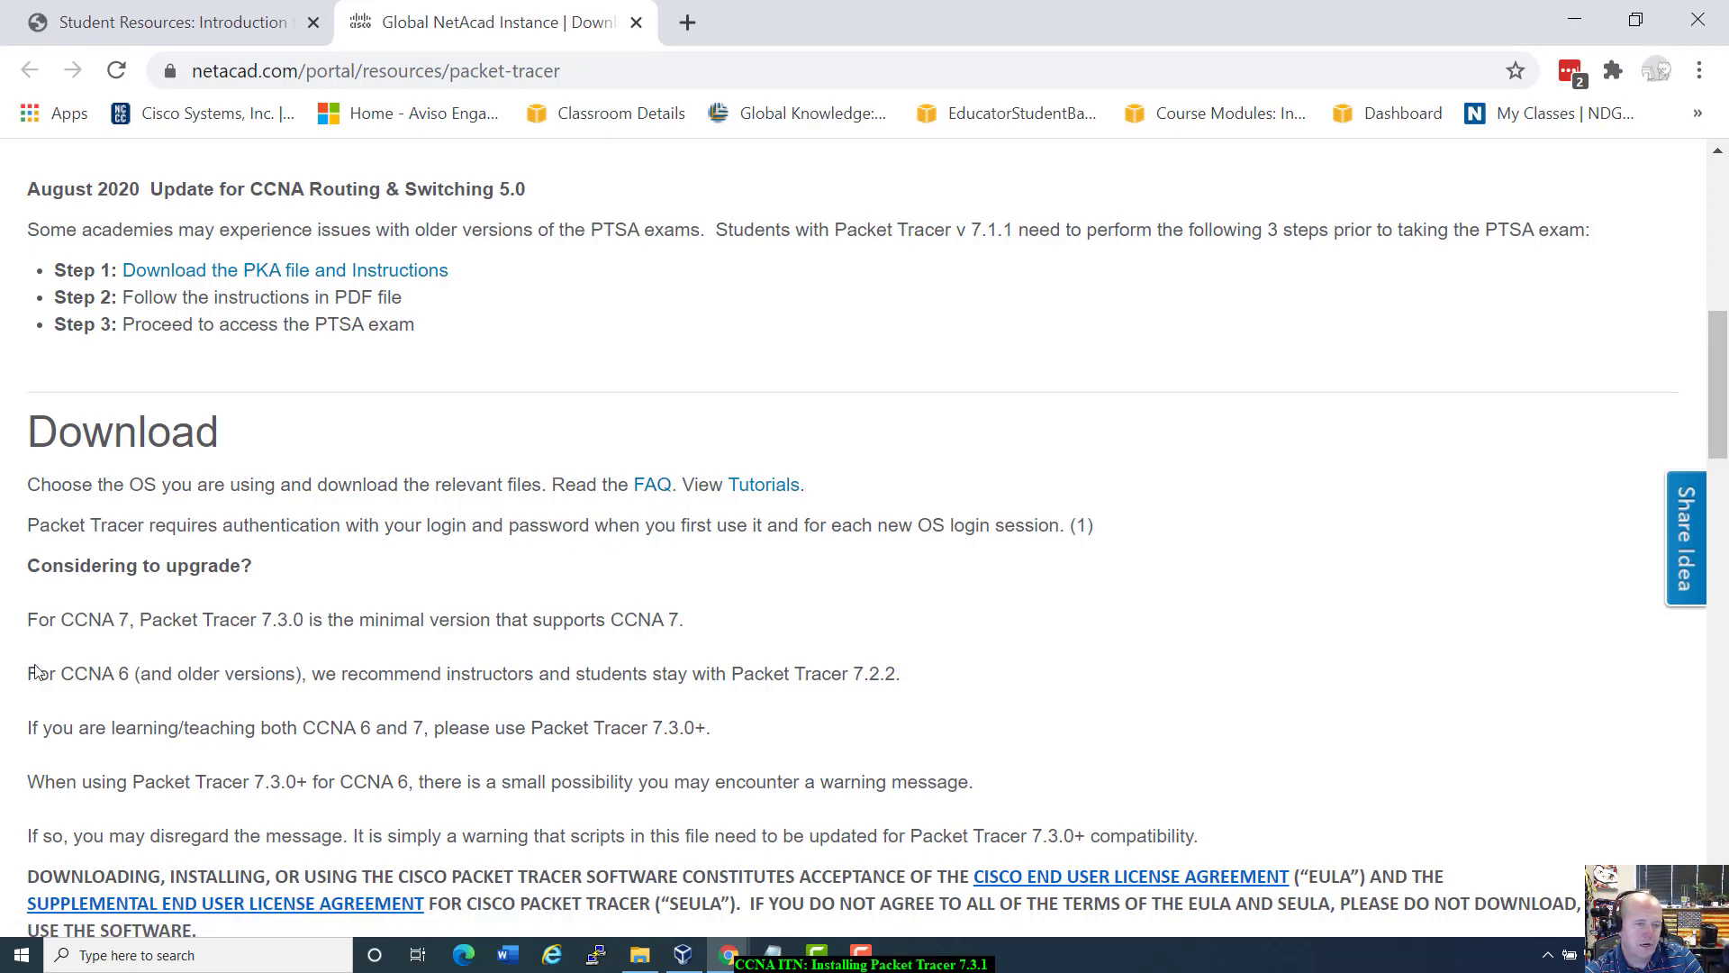
{"action": "left_click_drag", "start_coordinate": [28, 620], "coordinate": [138, 619]}
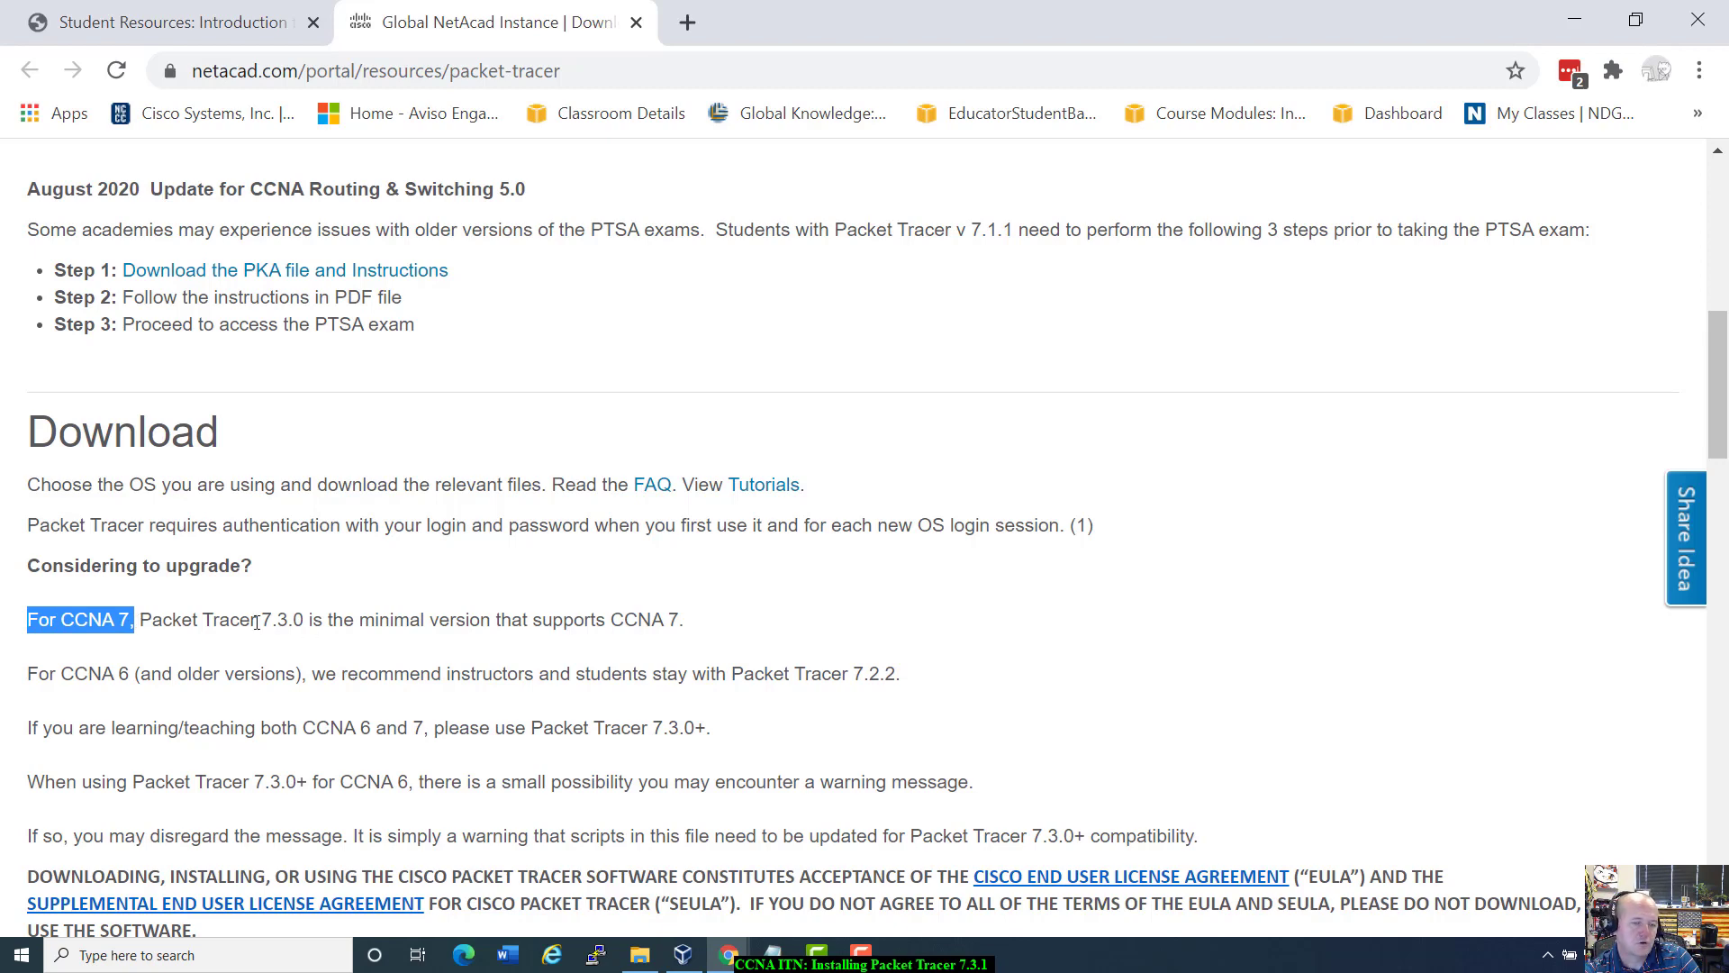
{"action": "left_click_drag", "start_coordinate": [260, 621], "coordinate": [710, 628]}
{"action": "left_click", "coordinate": [728, 629]}
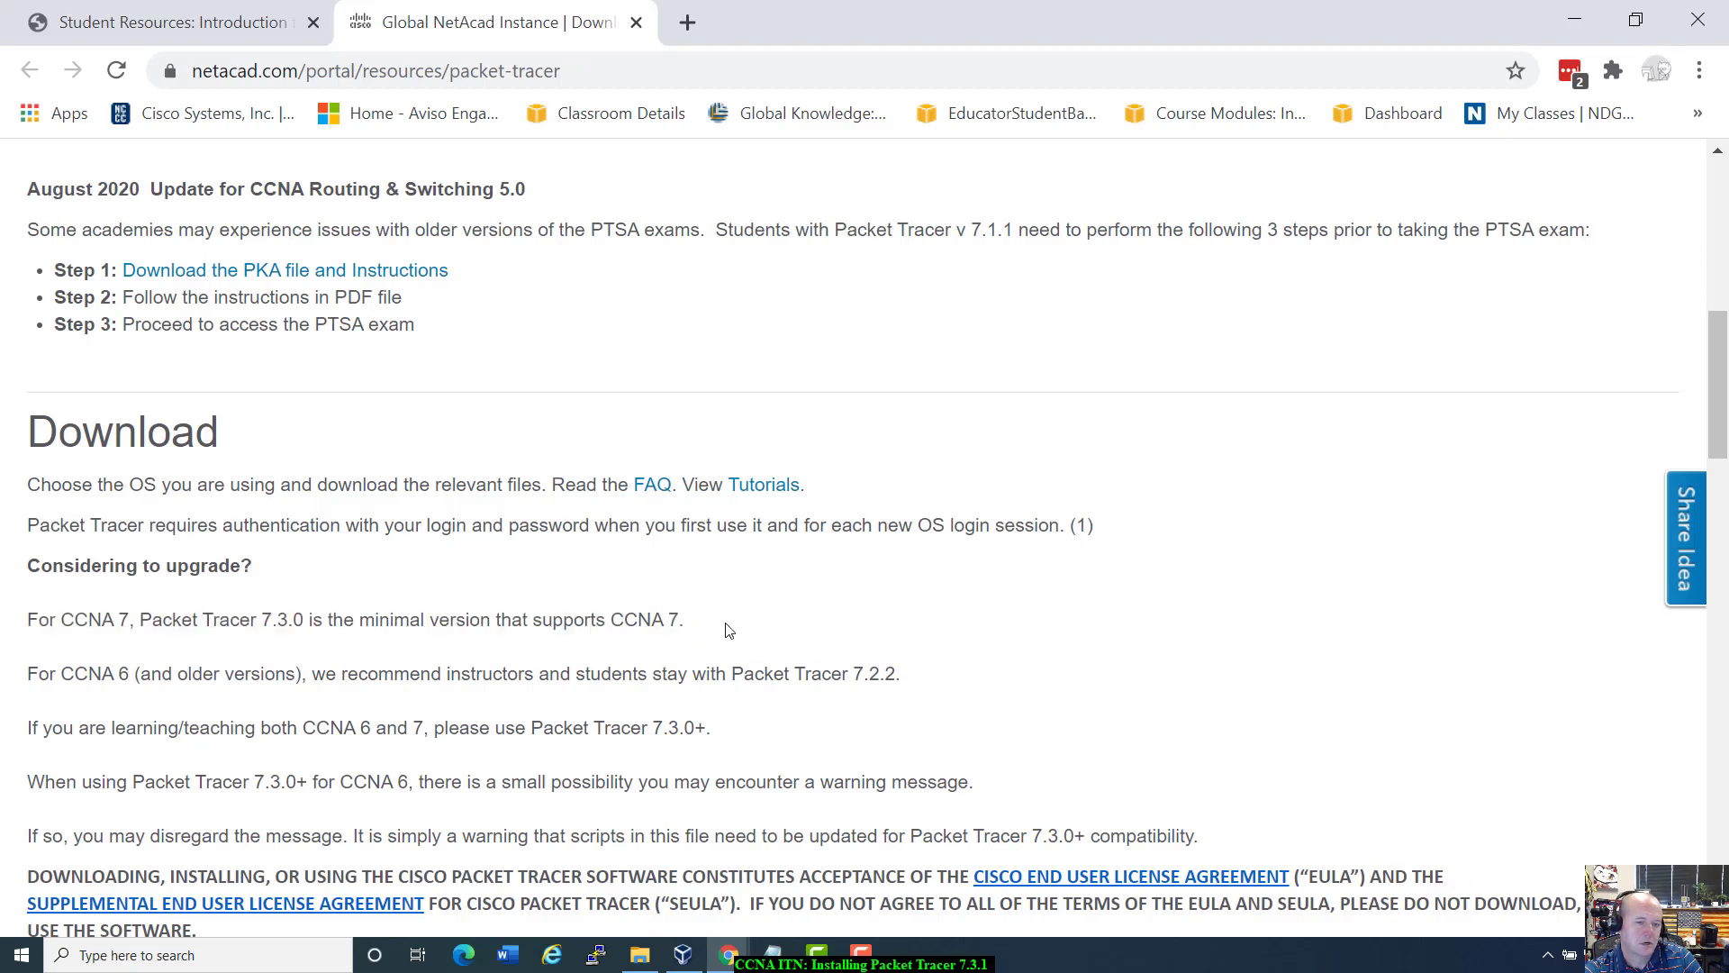
Search Windows for "packet" and launch the Cisco Packet Tracer app.
{"action": "left_click", "coordinate": [296, 962]}
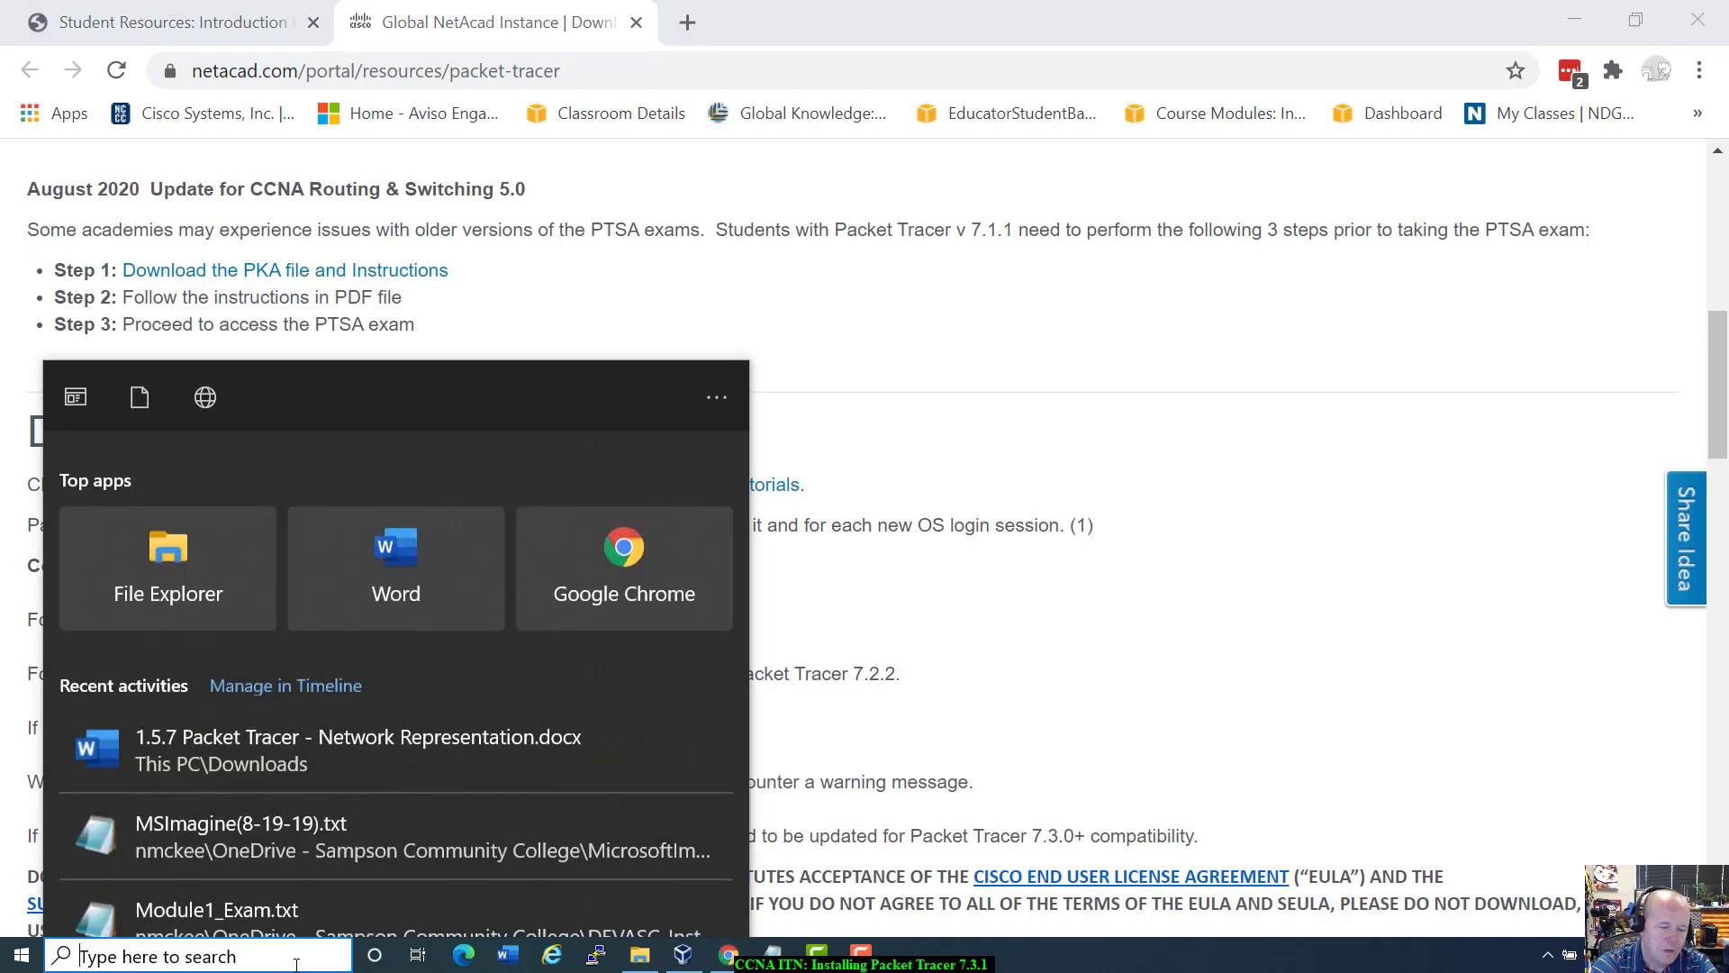
{"action": "type", "text": "pakc"}
{"action": "key", "text": "BackSpace"}
{"action": "key", "text": "BackSpace"}
{"action": "key", "text": "BackSpace"}
{"action": "type", "text": "ck"}
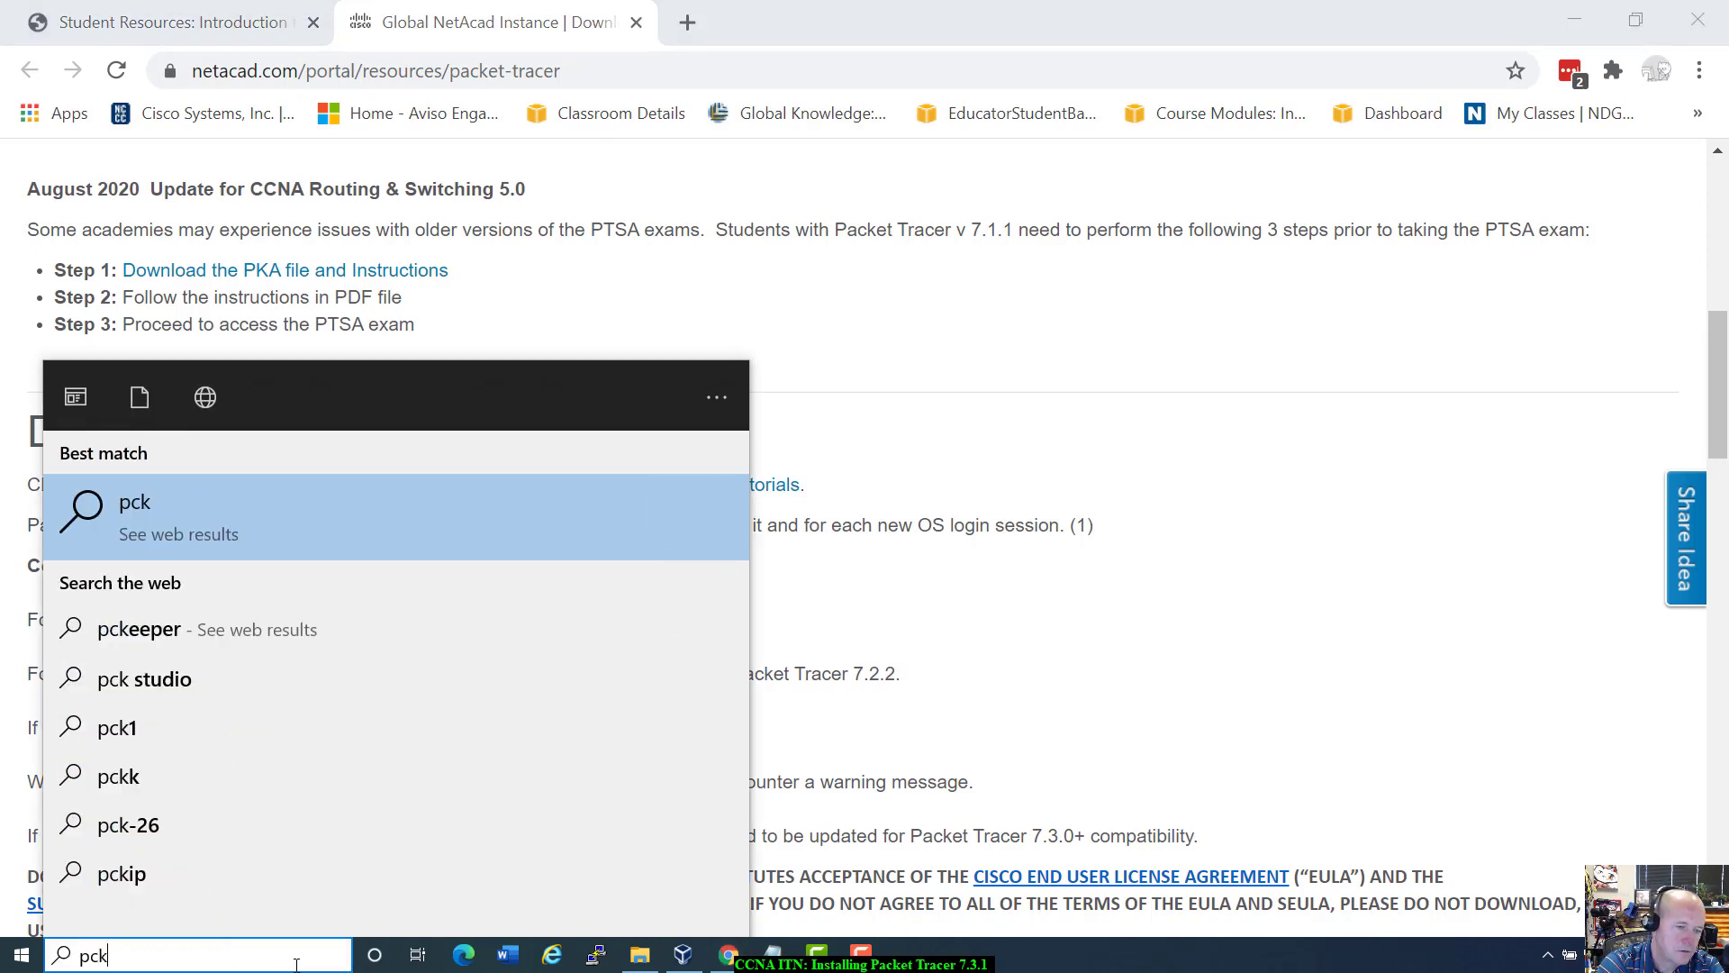
{"action": "key", "text": "BackSpace"}
{"action": "key", "text": "BackSpace"}
{"action": "type", "text": "acket"}
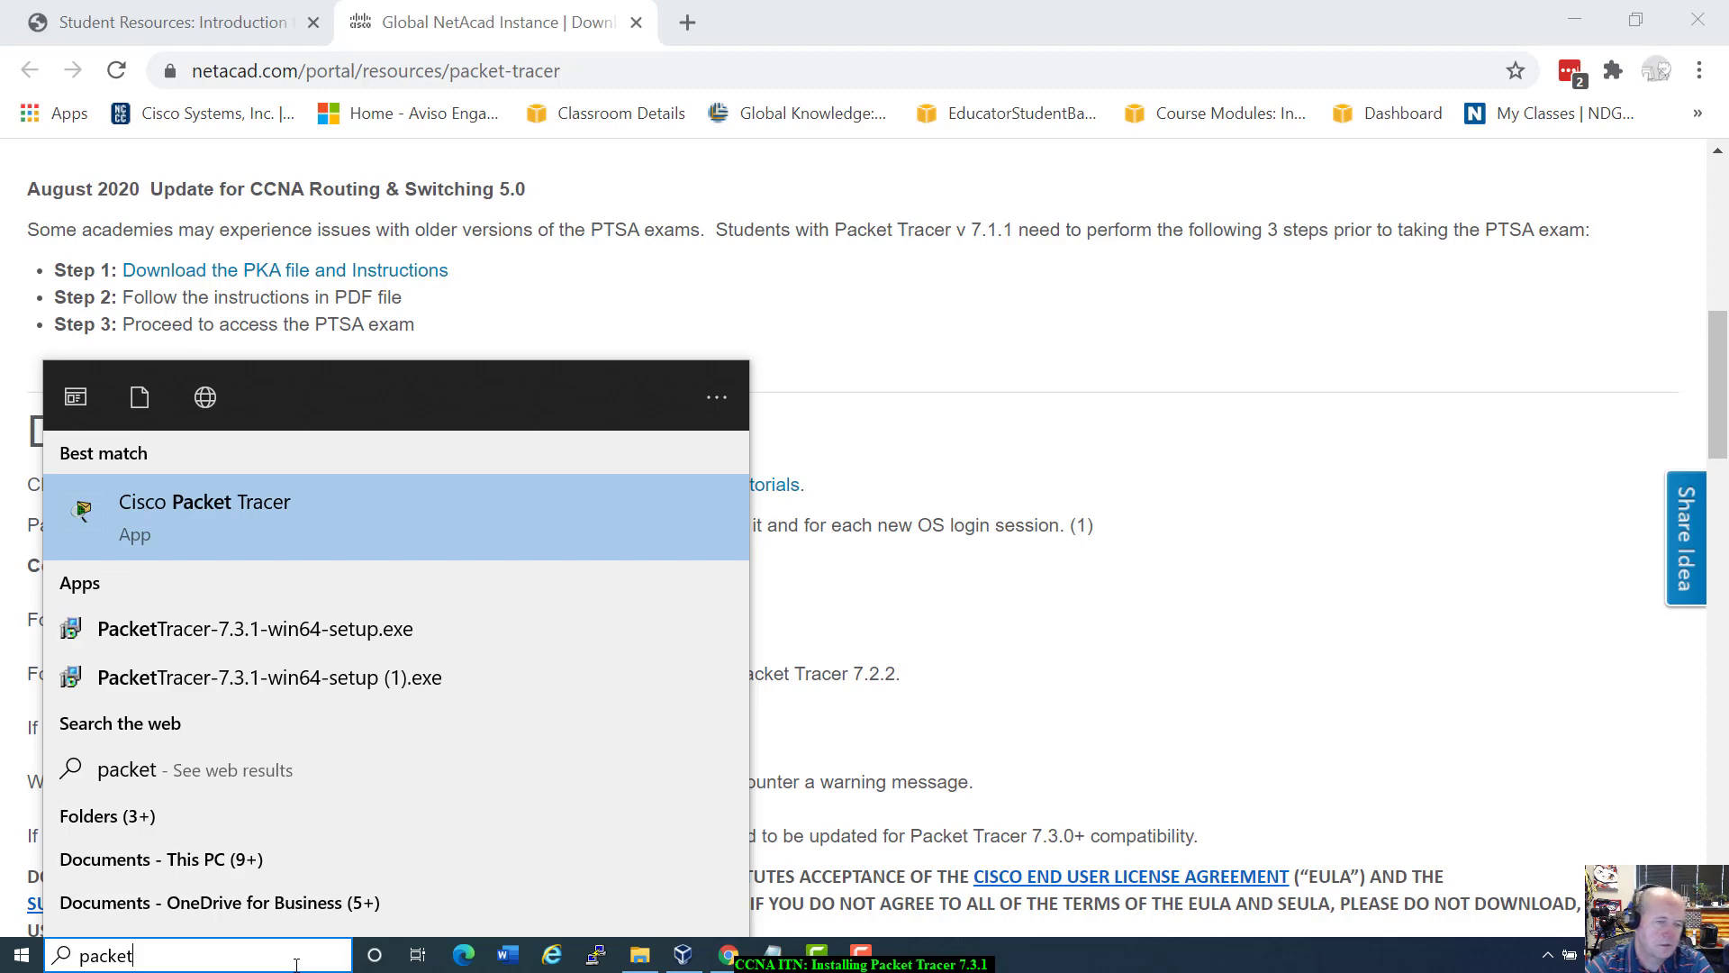
{"action": "left_click", "coordinate": [180, 499]}
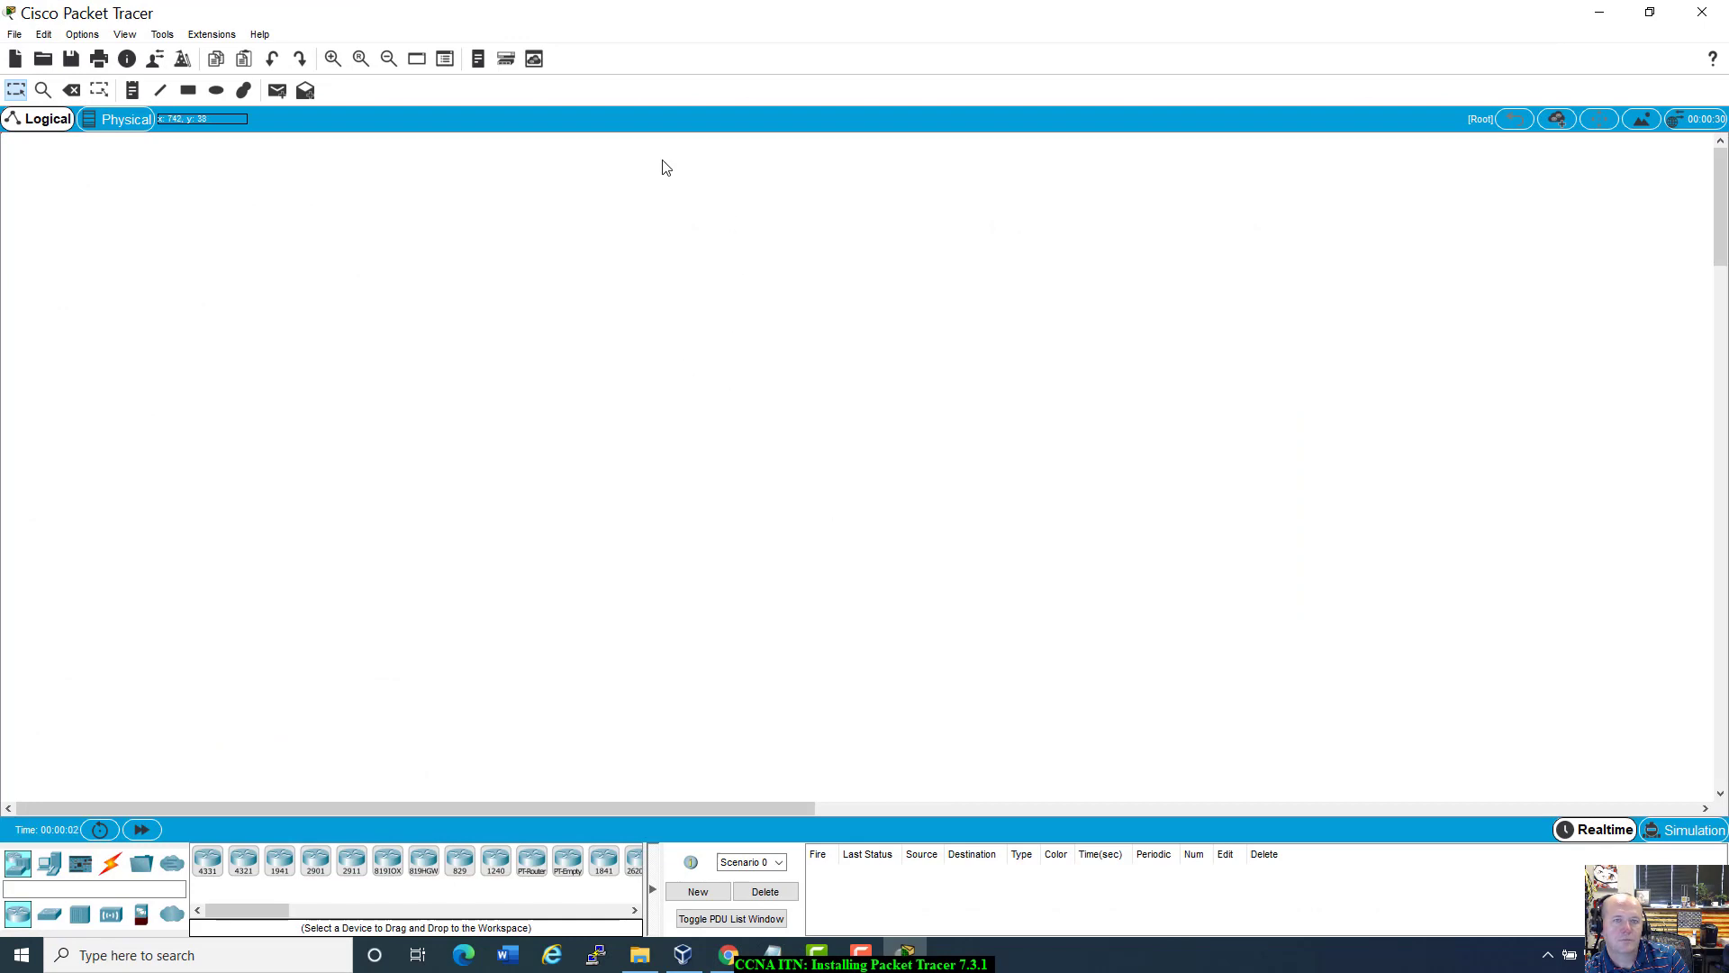
Check the installed version in Packet Tracer's About dialog, then close the dialog and the program.
{"action": "left_click", "coordinate": [262, 40]}
{"action": "left_click", "coordinate": [304, 126]}
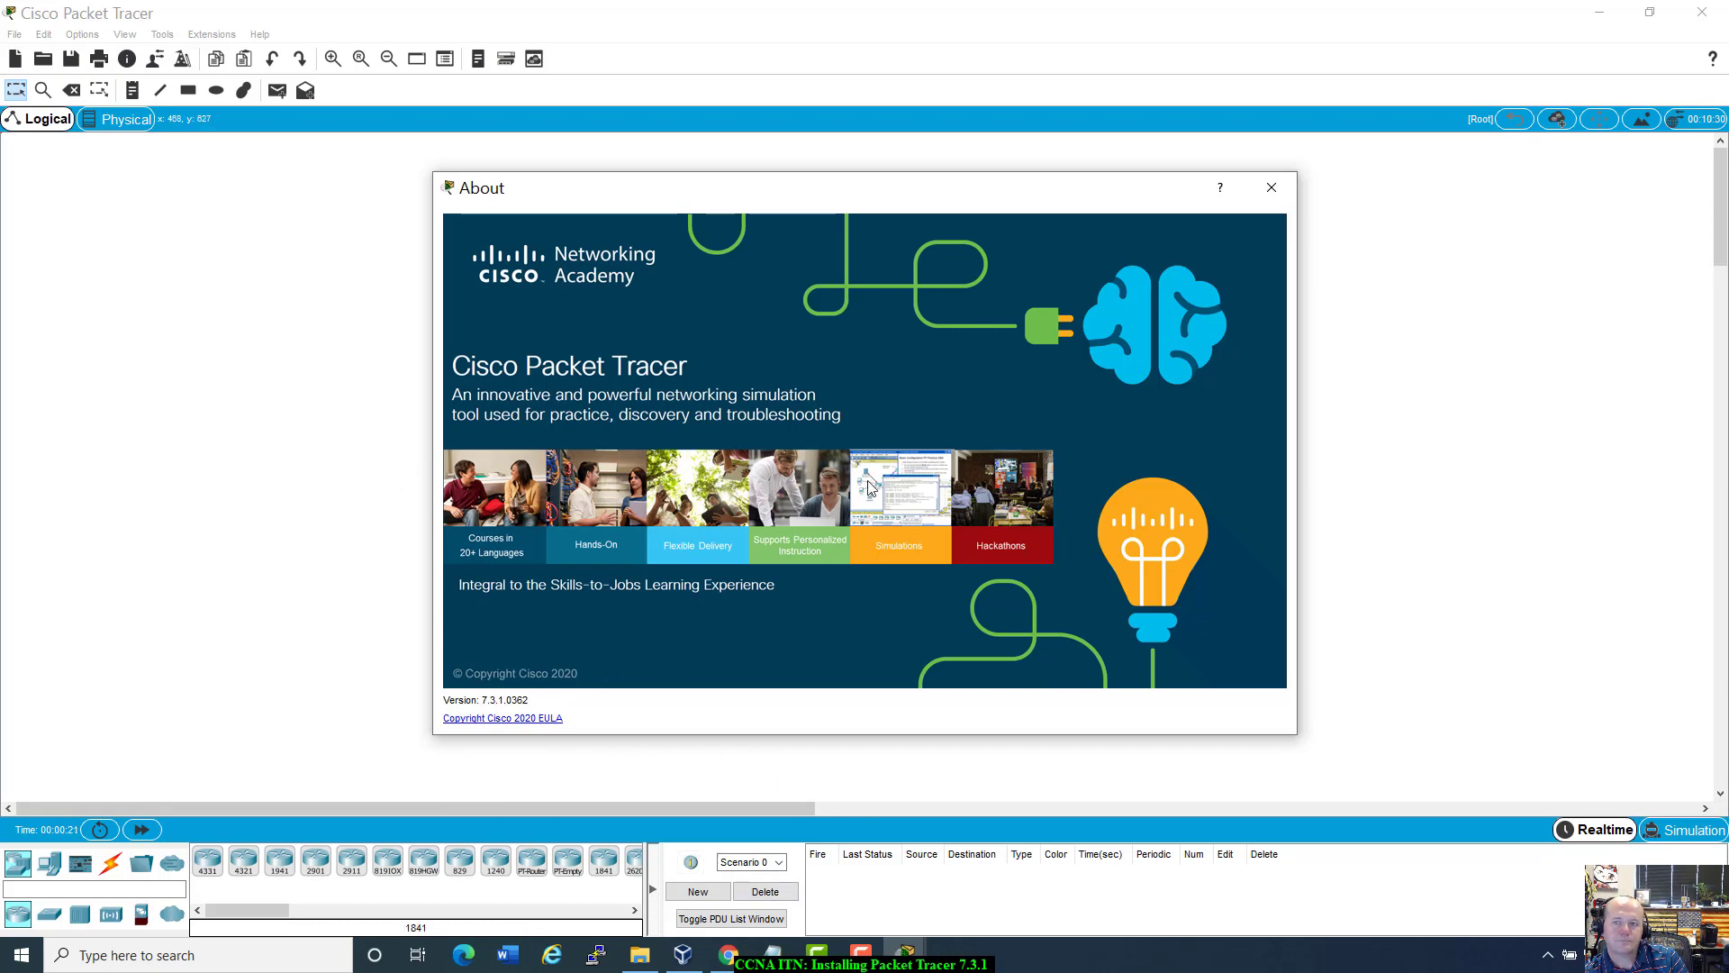
{"action": "left_click", "coordinate": [1276, 184]}
{"action": "left_click_drag", "start_coordinate": [1196, 8], "coordinate": [884, 12]}
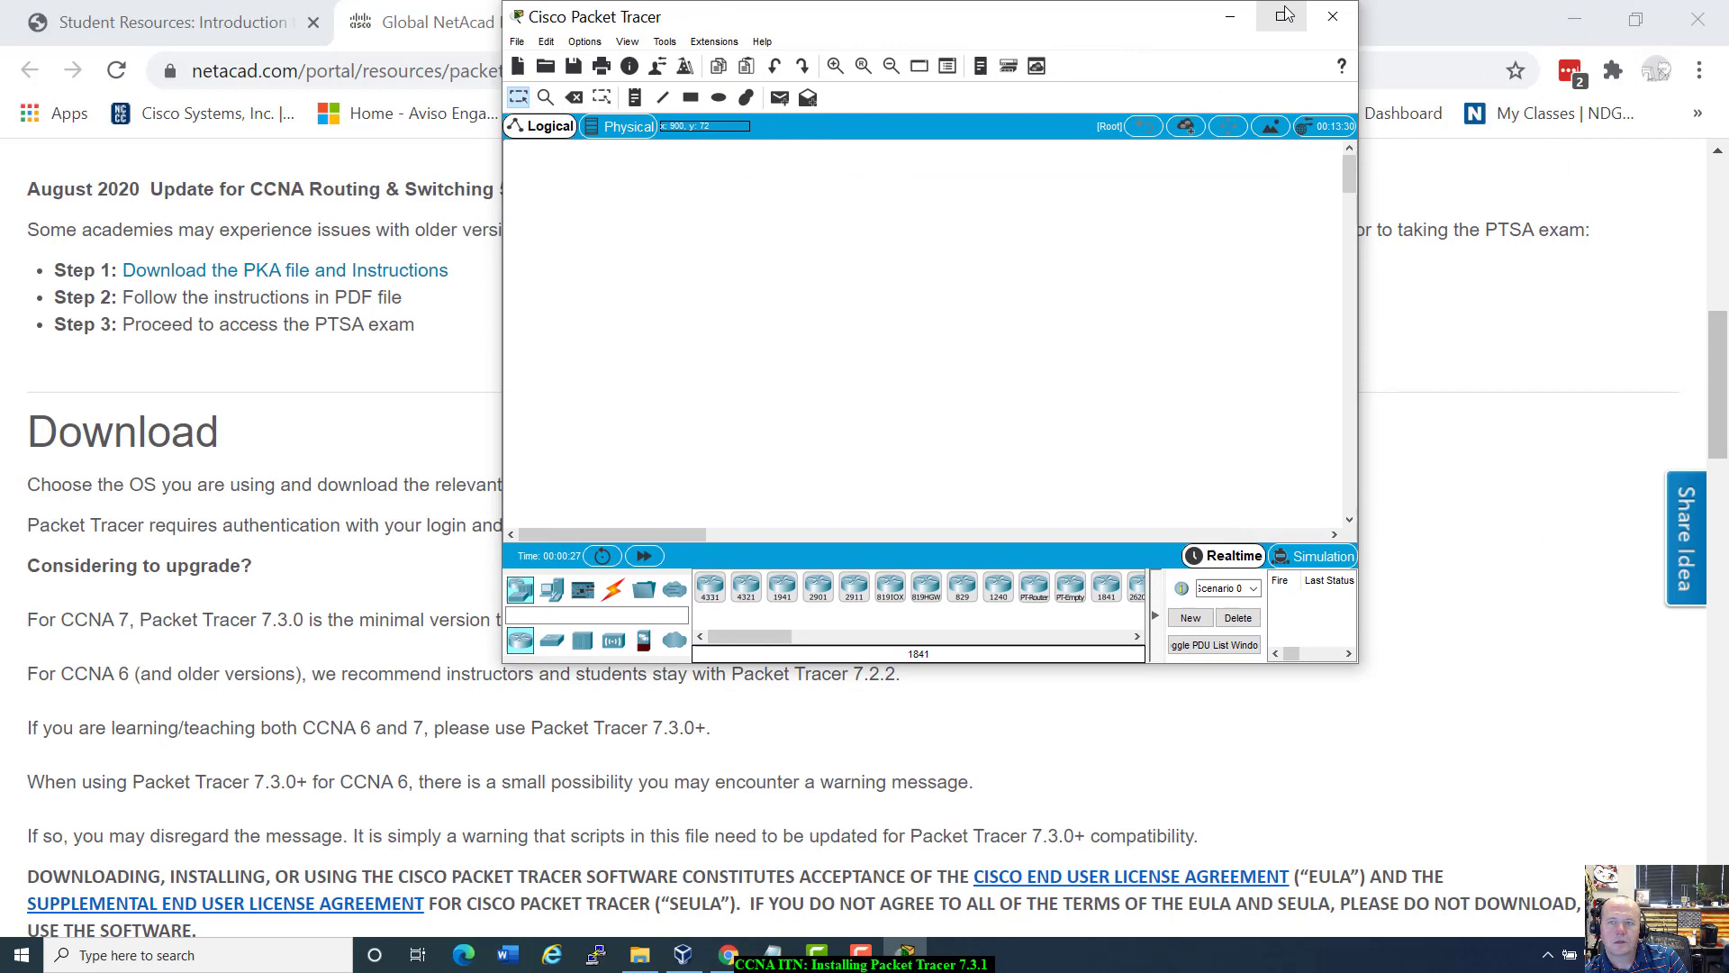
{"action": "left_click", "coordinate": [1333, 25]}
Restore the browser from its maximized size and examine the Windows, Linux and macOS download options for Packet Tracer 7.3.1.
{"action": "double_click", "coordinate": [1182, 3]}
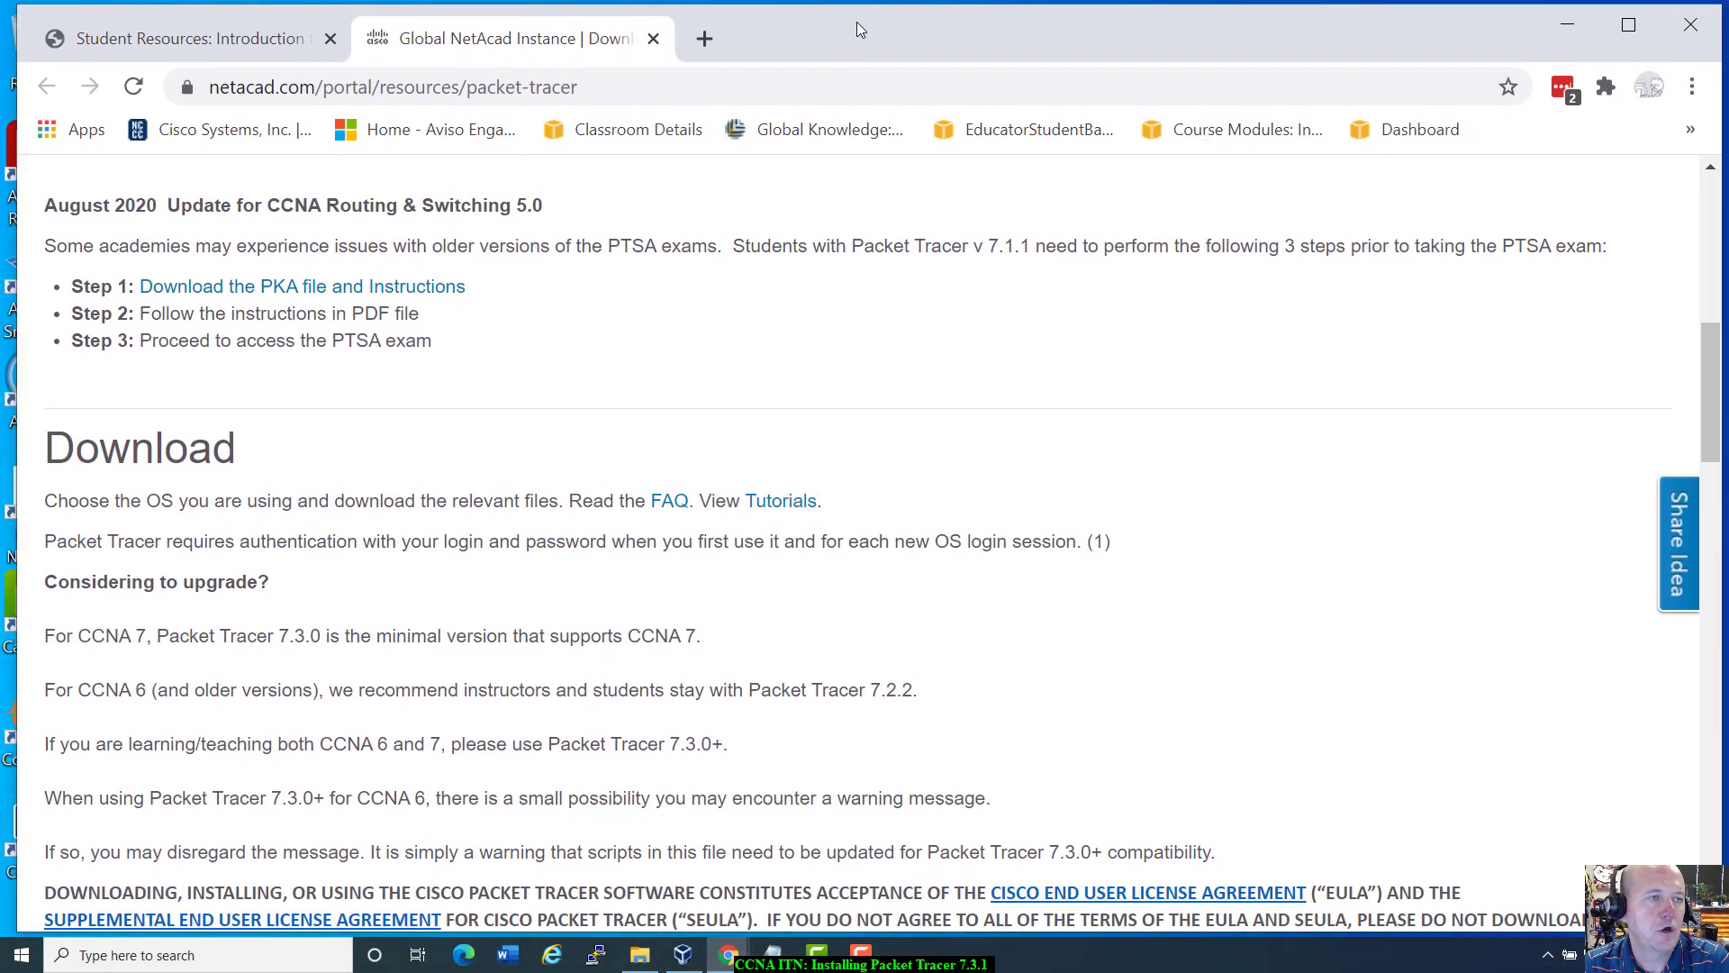
{"action": "left_click_drag", "start_coordinate": [852, 23], "coordinate": [845, 22]}
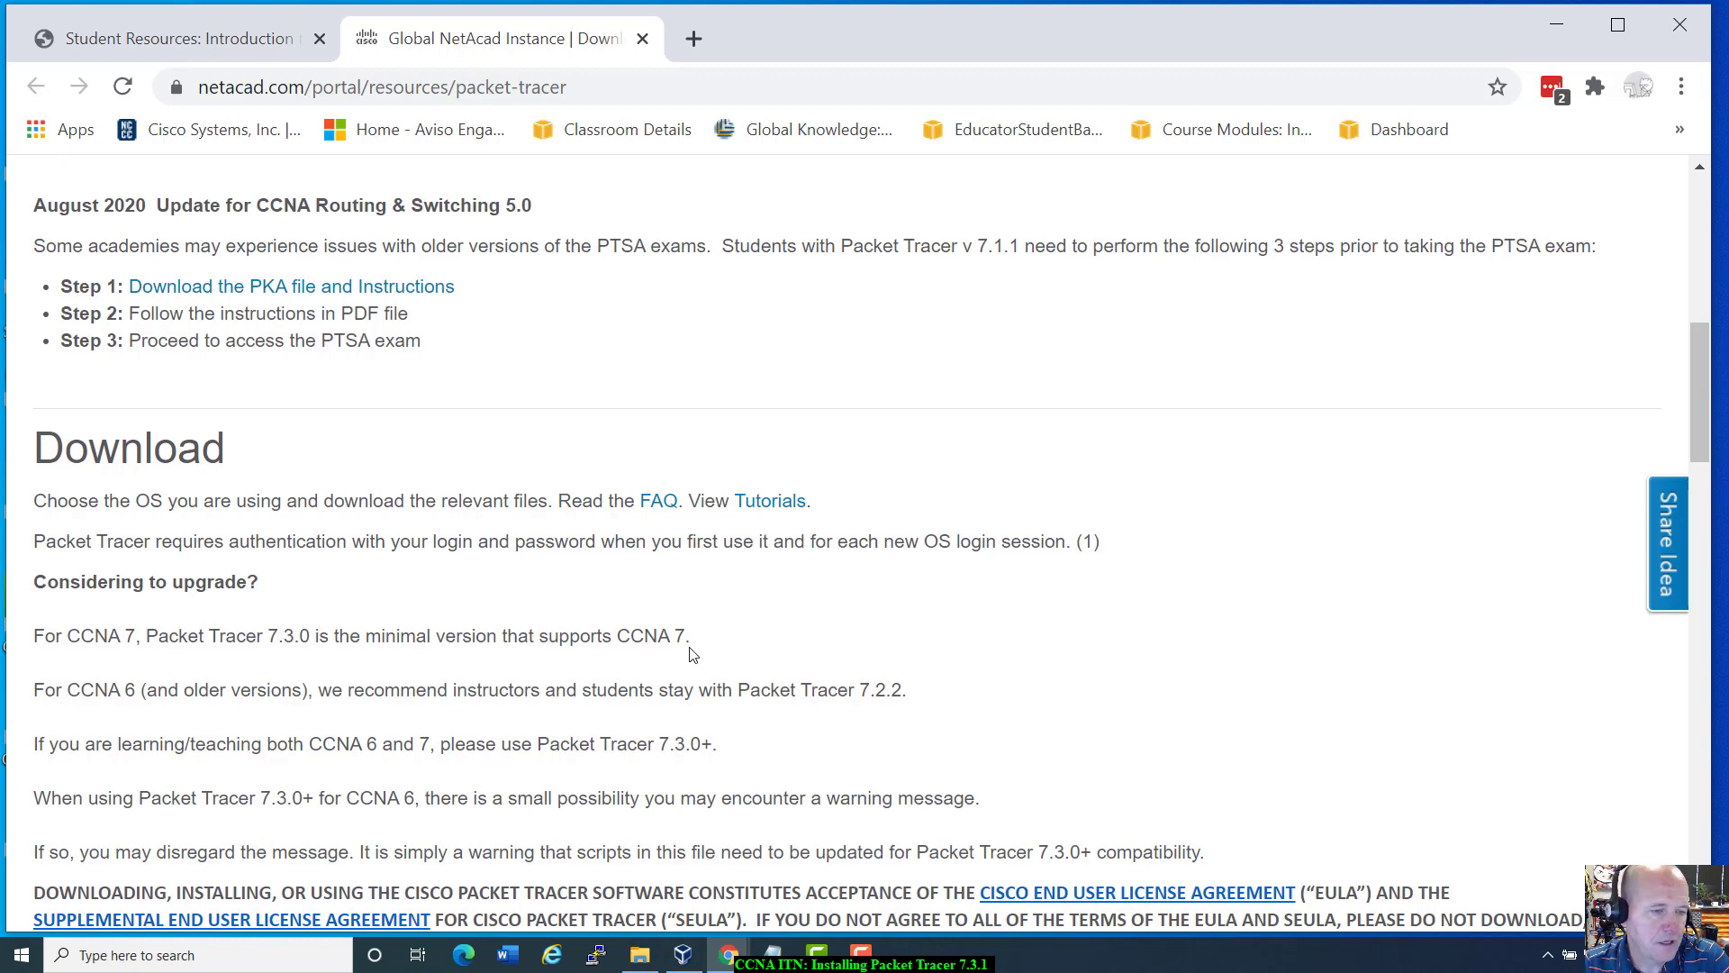
{"action": "scroll", "coordinate": [692, 655], "scroll_direction": "down", "scroll_amount": 1}
{"action": "scroll", "coordinate": [690, 654], "scroll_direction": "down", "scroll_amount": 2}
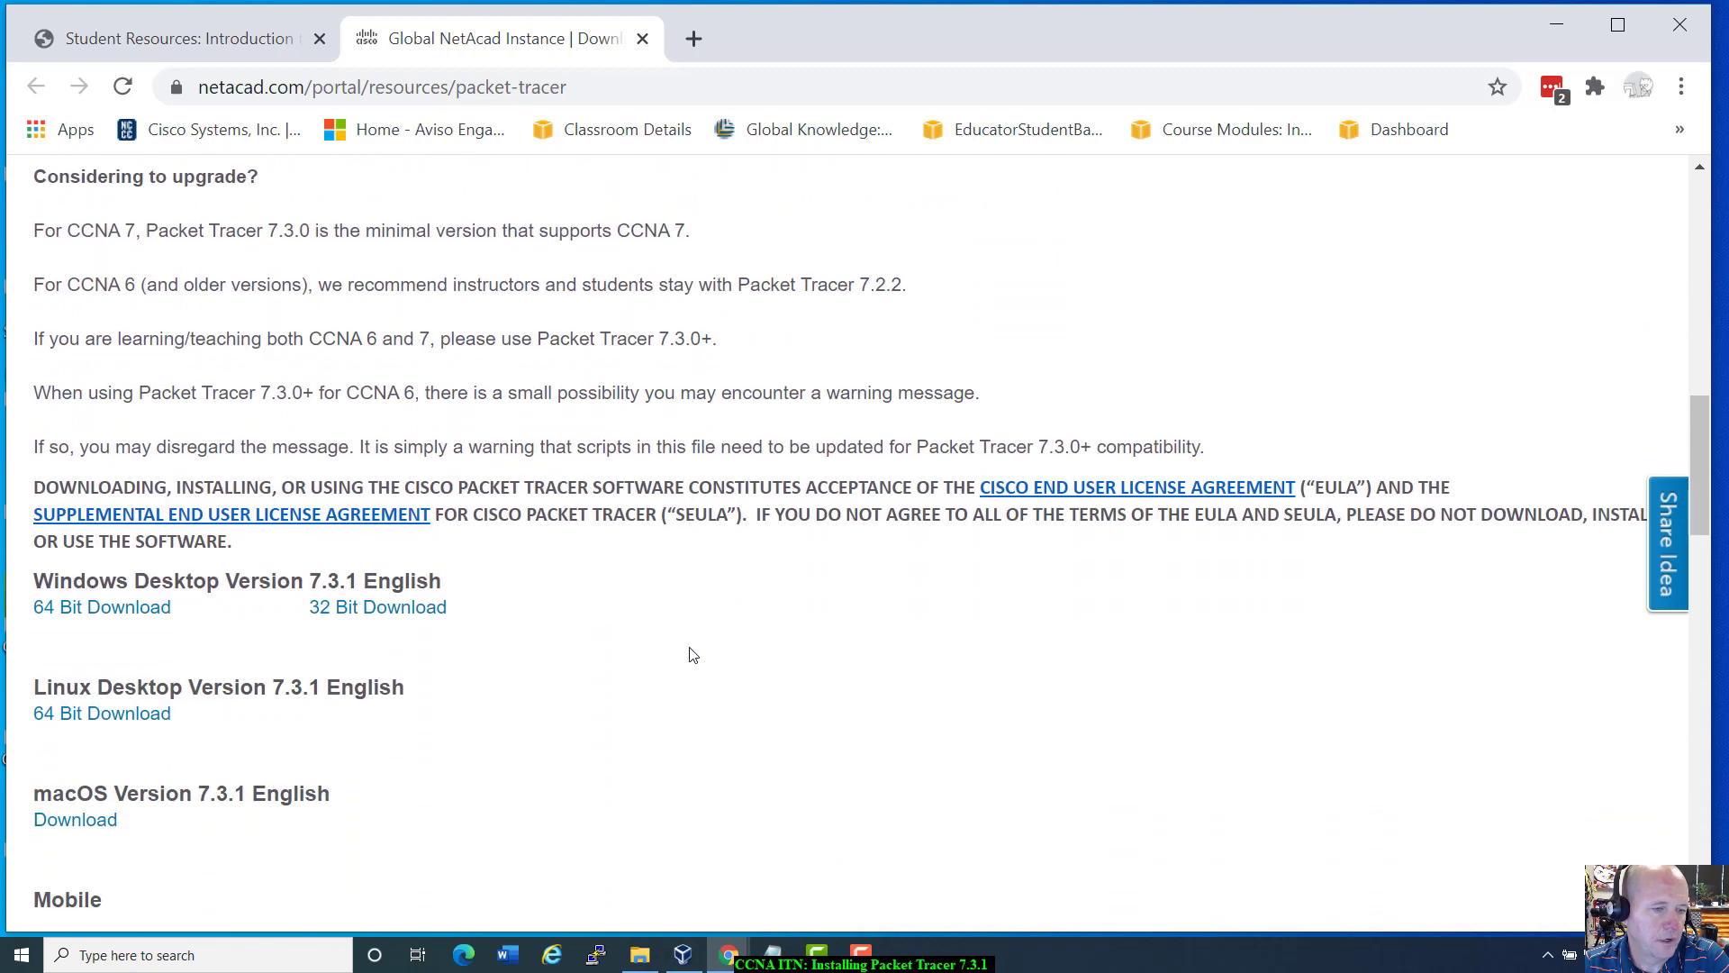